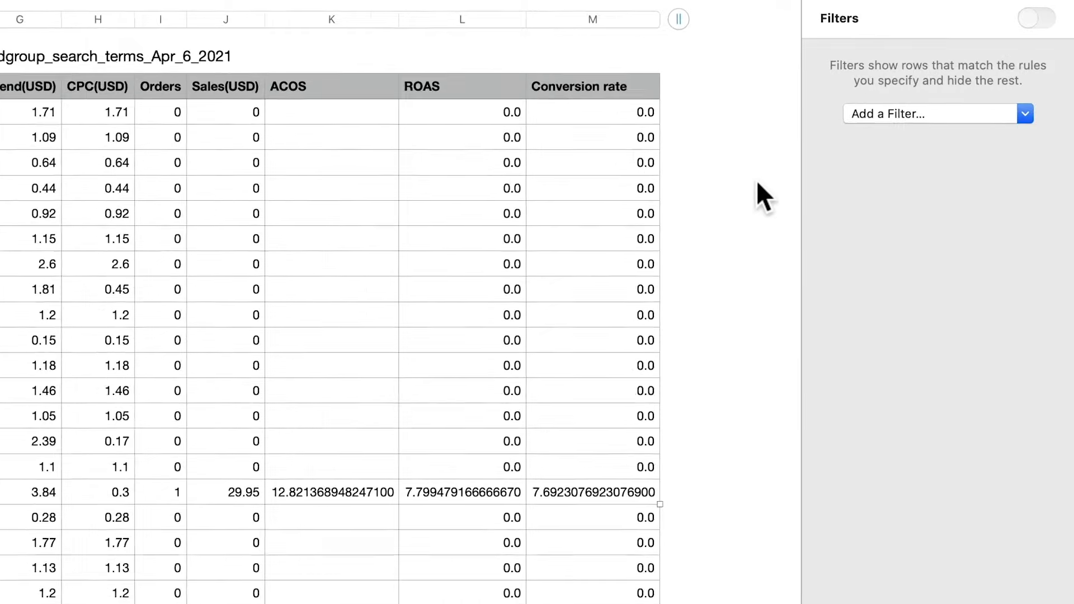
Step: Add a filter on the Clicks column with the "greater than" number rule
click(927, 113)
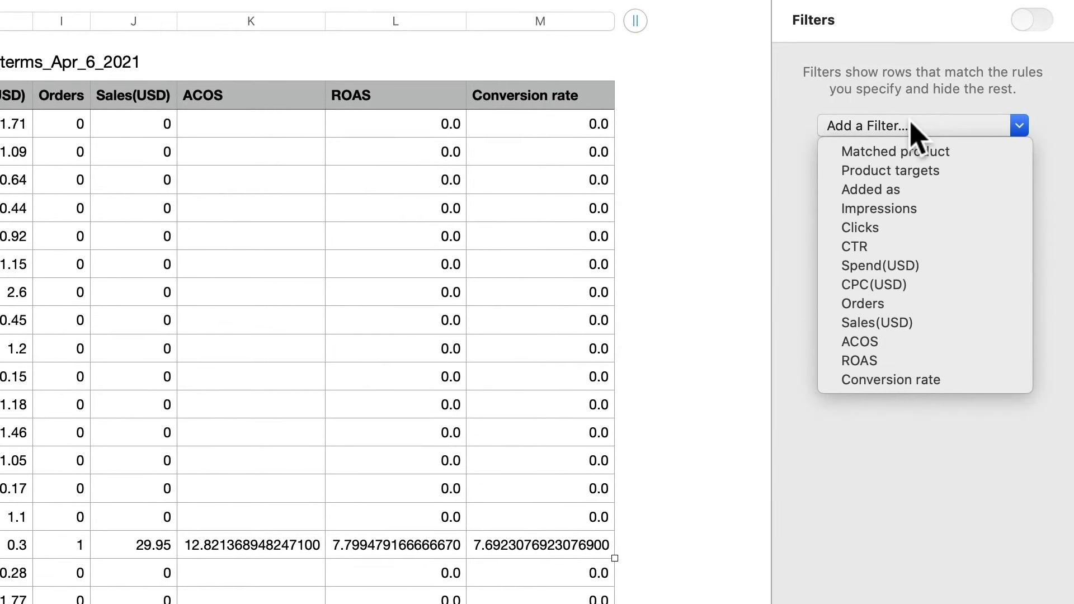
click(894, 228)
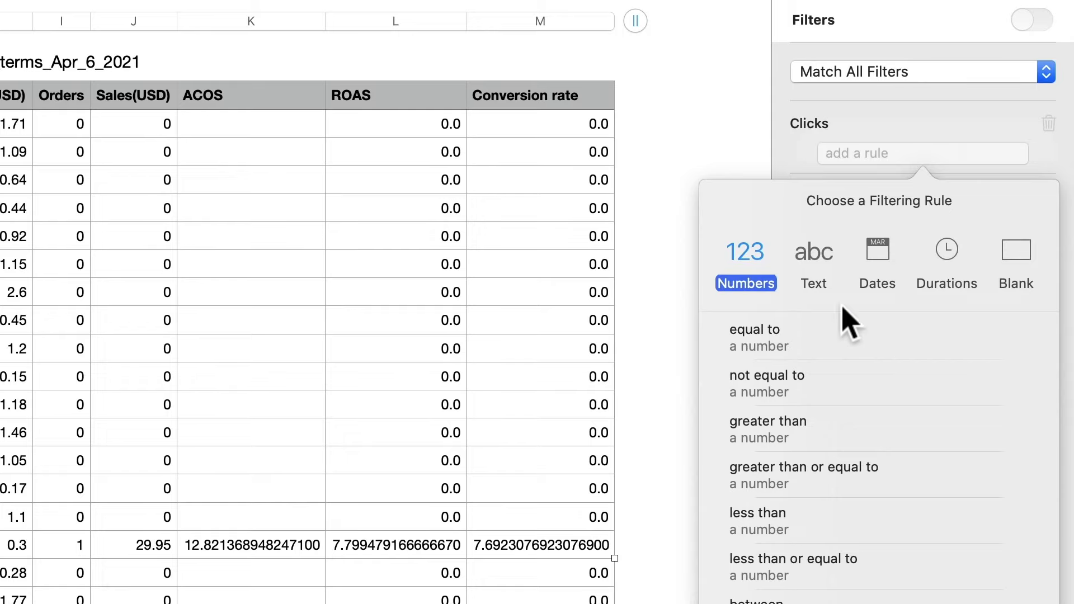
click(811, 442)
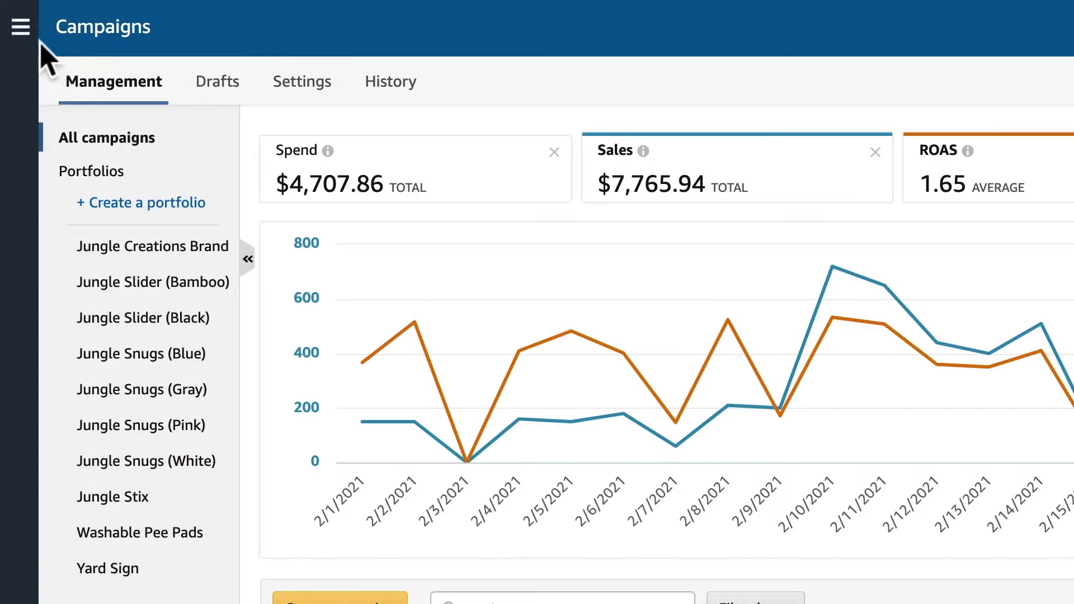
Step: Switch to Amazon Advertising, open its reports list and start creating a report
click(19, 21)
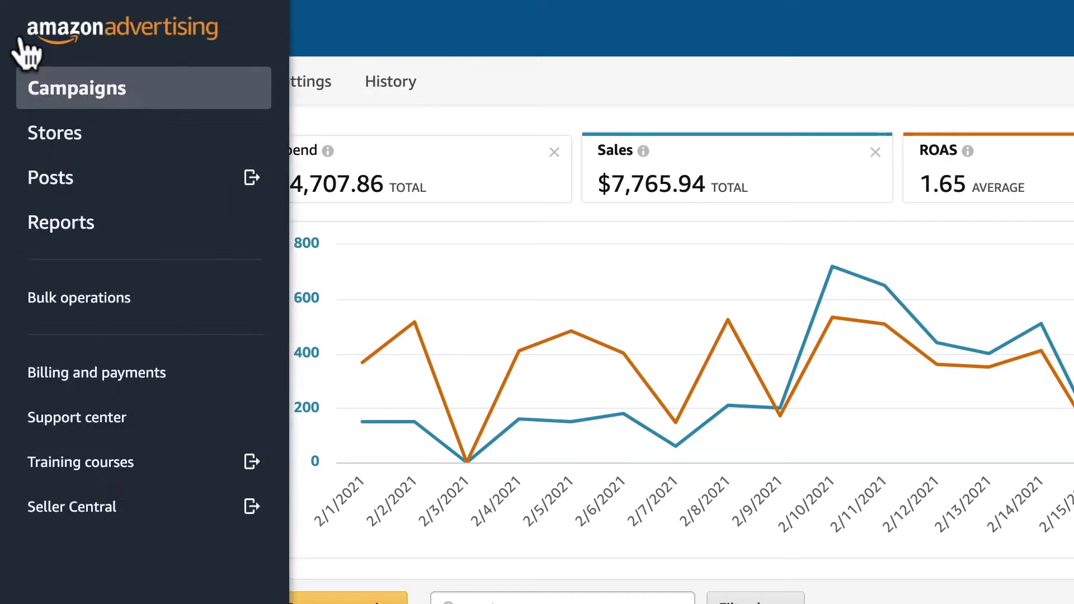
click(64, 224)
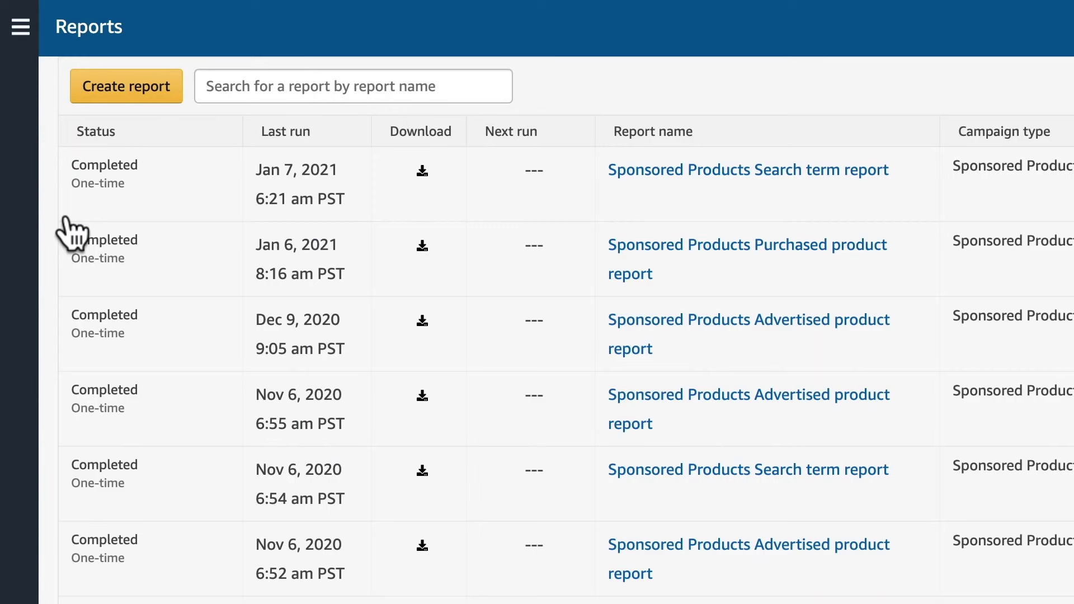
click(124, 106)
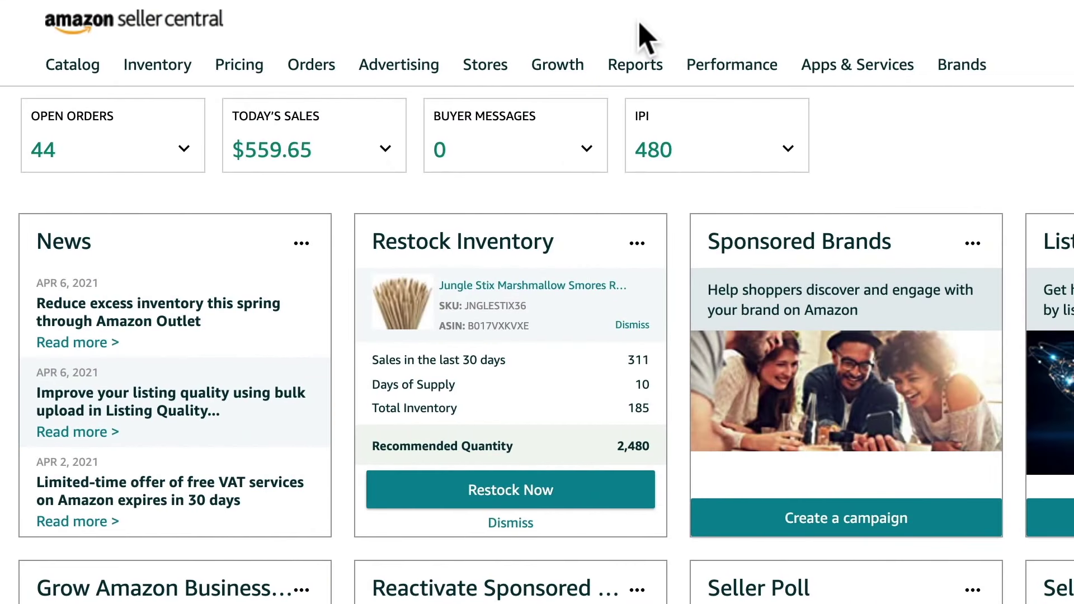
Step: Open the advertising reports from Seller Central and set the new Sponsored Products report's type to Search term
mouse_move(643, 78)
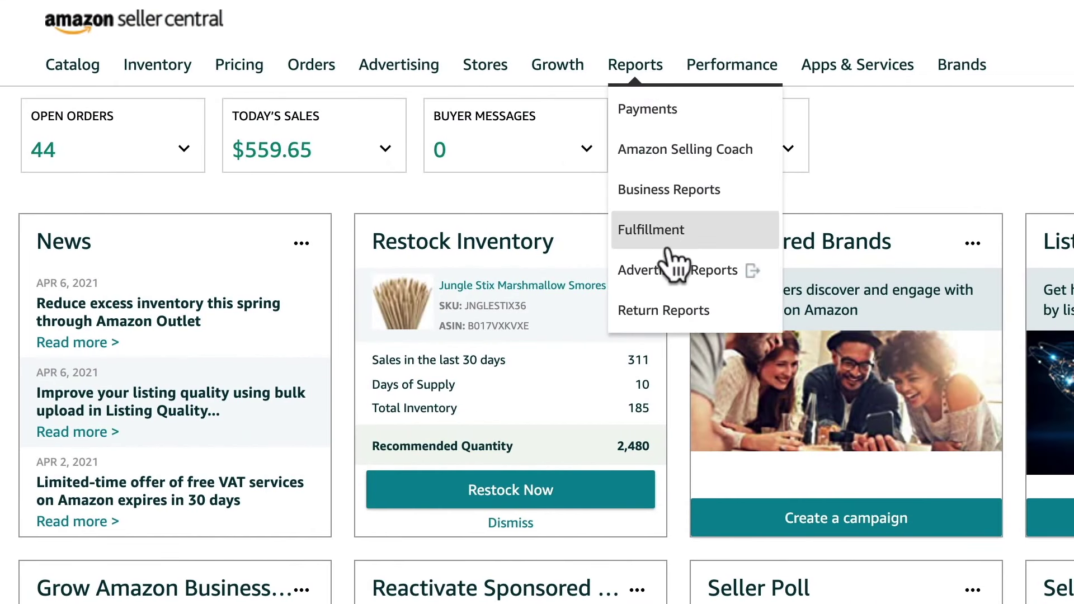
click(677, 271)
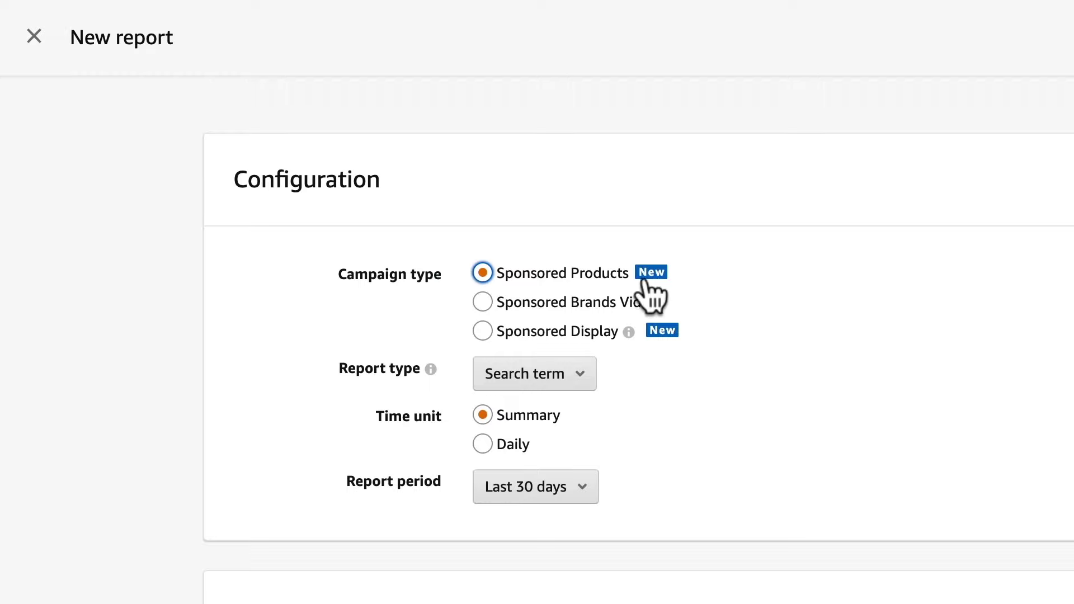
click(593, 378)
click(594, 380)
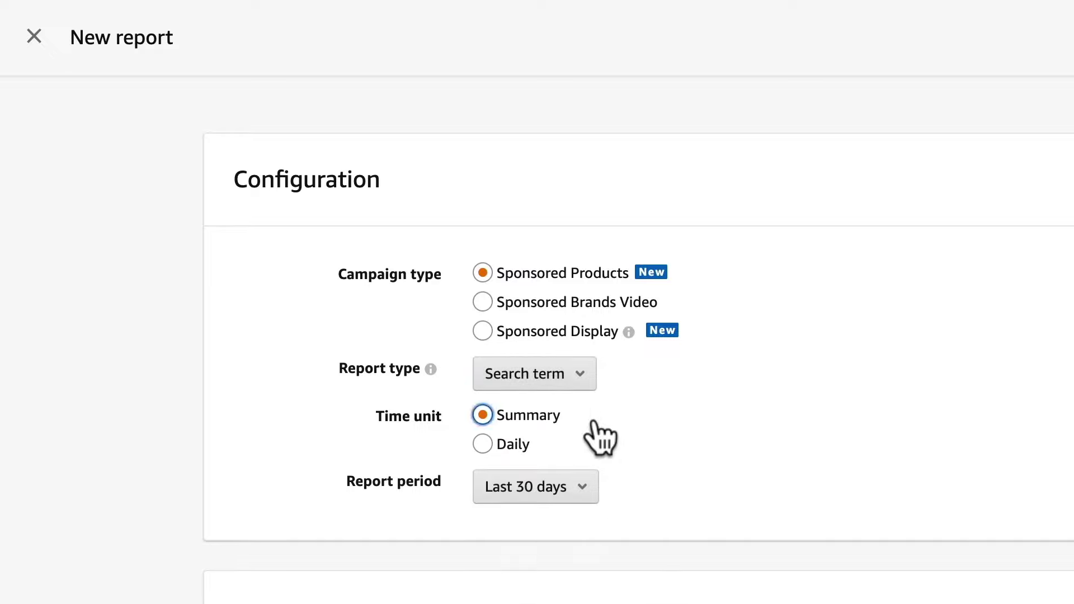
Step: Browse the report period calendar back to the months before March 2021
click(587, 487)
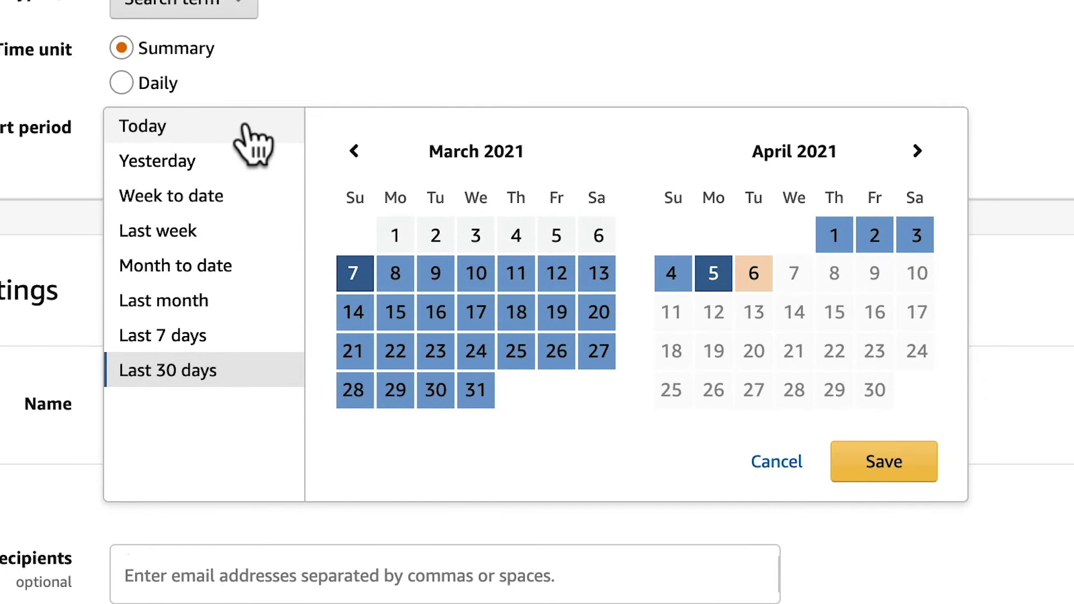
click(351, 151)
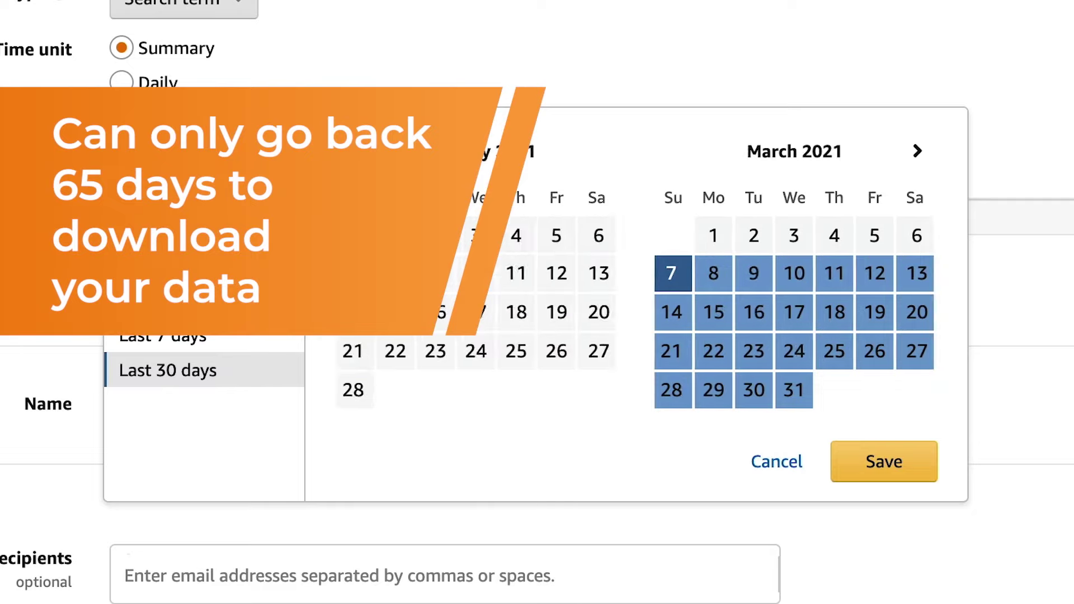
click(352, 151)
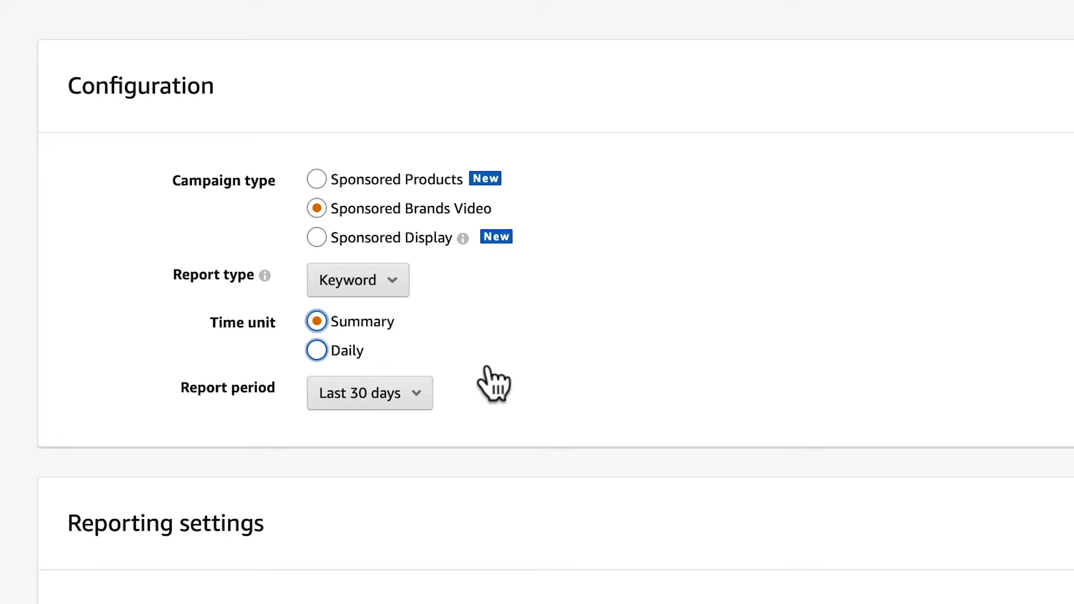
Step: Set the Sponsored Brands Video Keyword report's period to Last month and its recurring frequency to Monthly
click(417, 396)
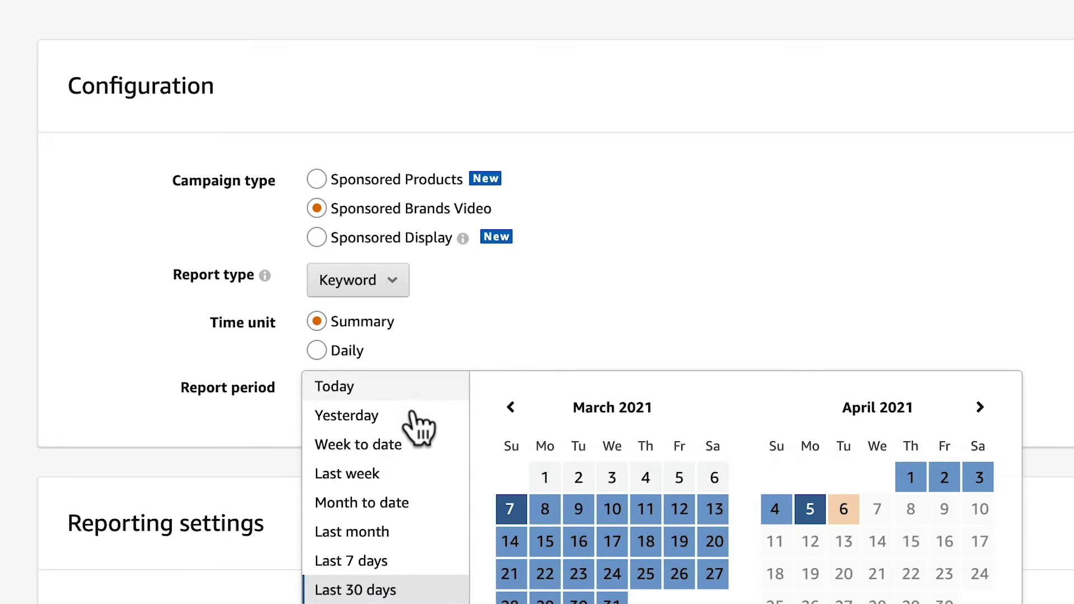
click(385, 532)
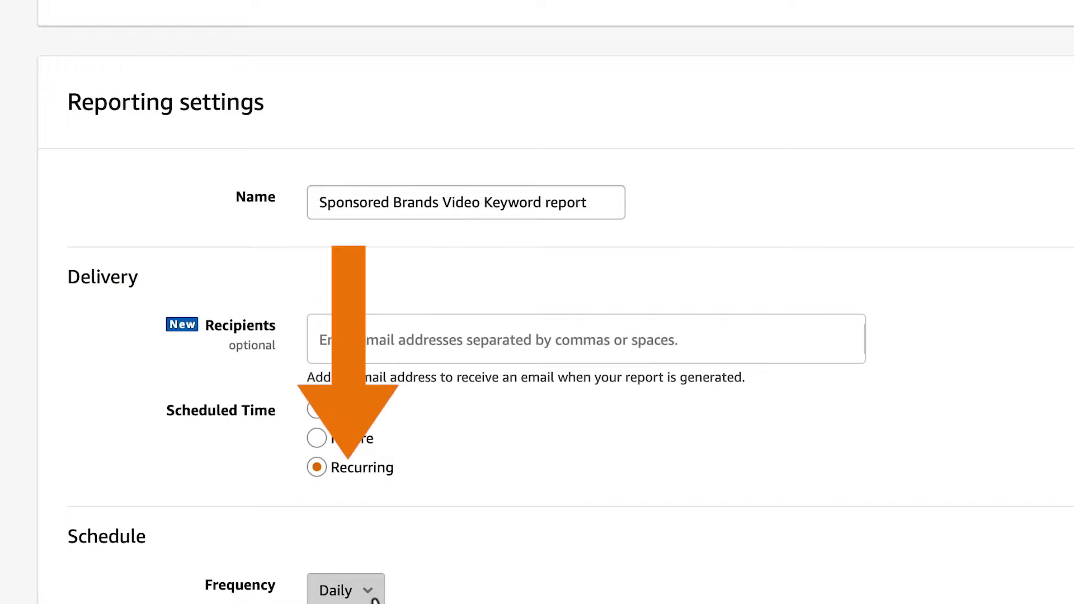
click(370, 596)
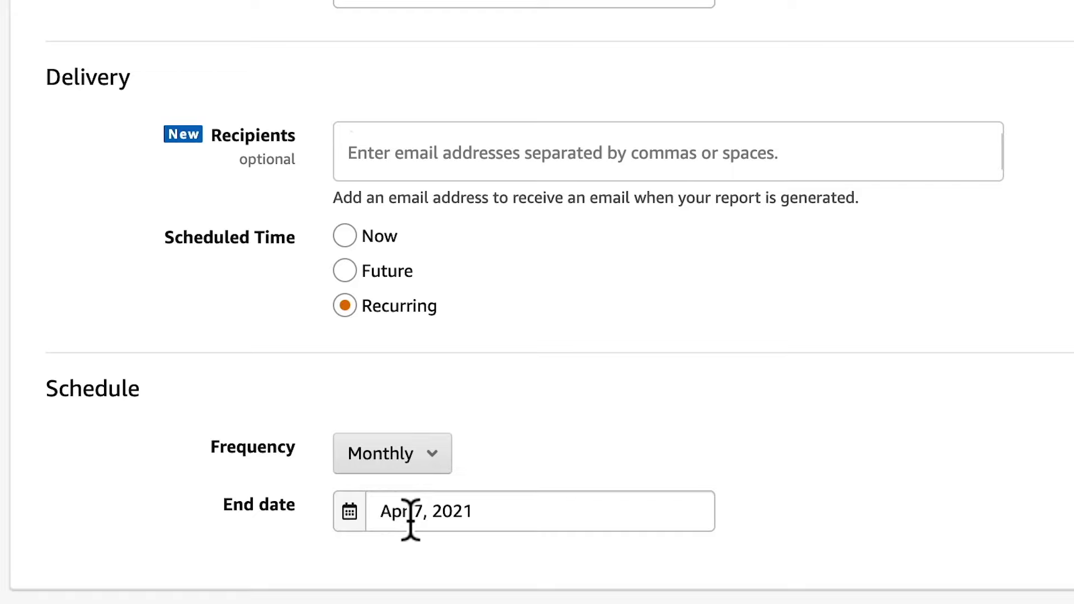
Step: Set the end date of the recurring report schedule to April 1, 2022
click(430, 517)
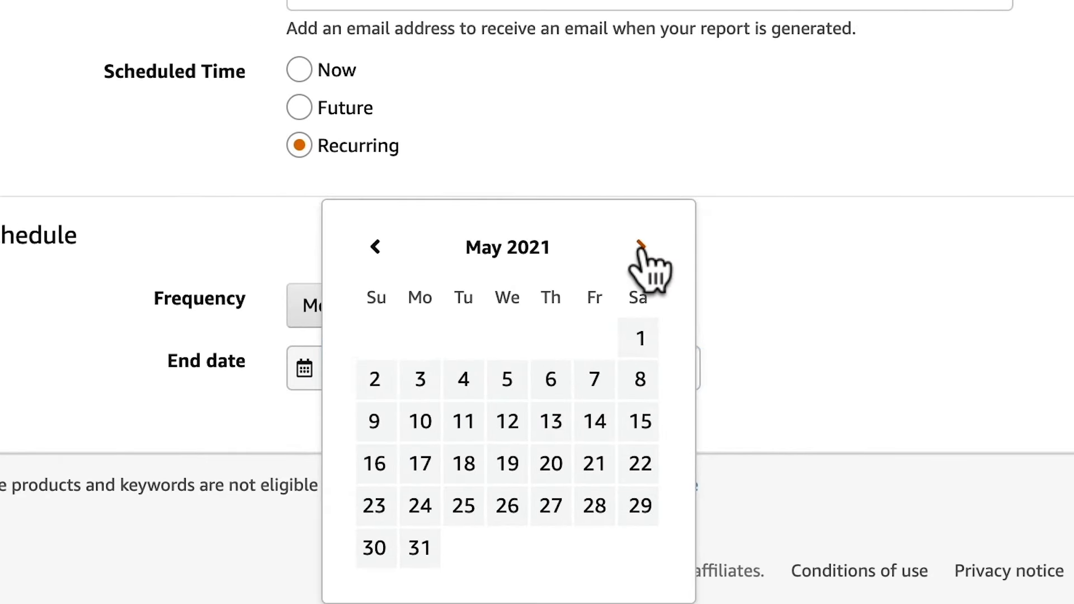
click(659, 398)
click(641, 248)
click(641, 247)
click(641, 247)
click(641, 247)
click(641, 247)
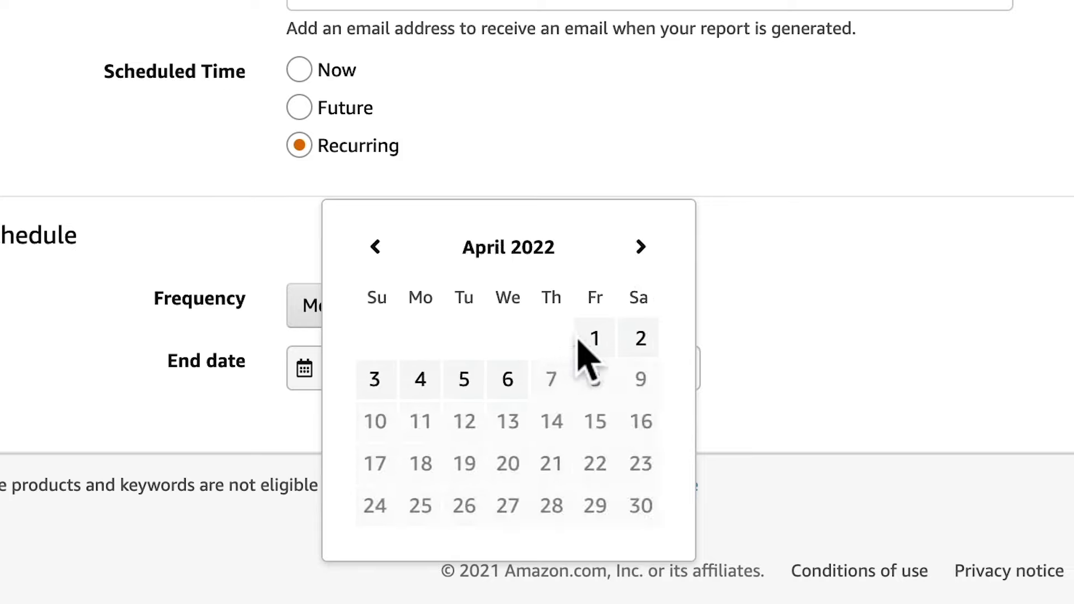
click(582, 341)
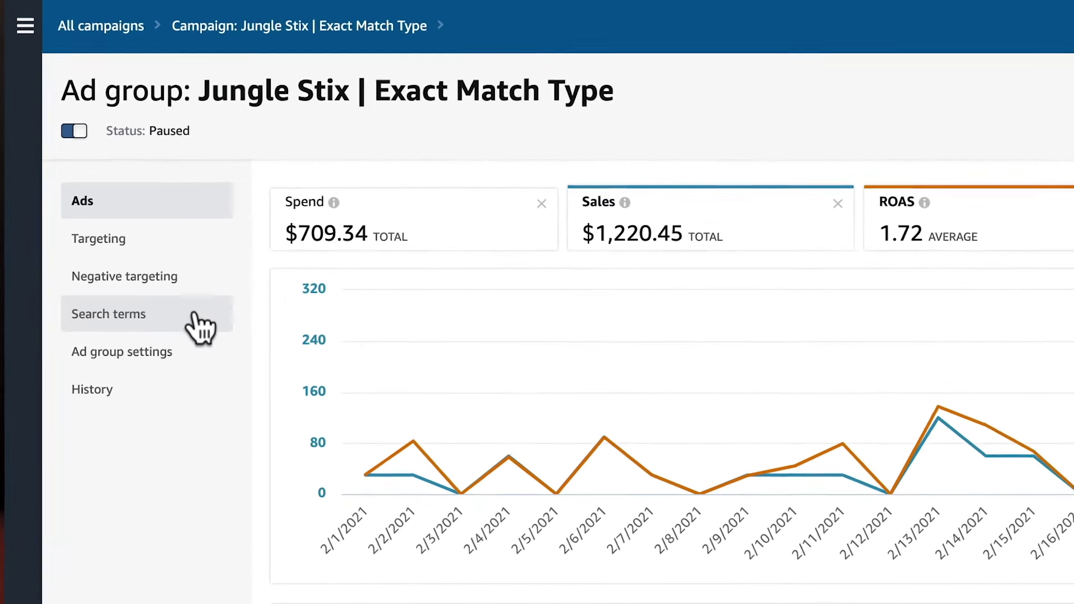
Step: Open the search terms of the Jungle Stix | Exact Match Type ad group
click(114, 193)
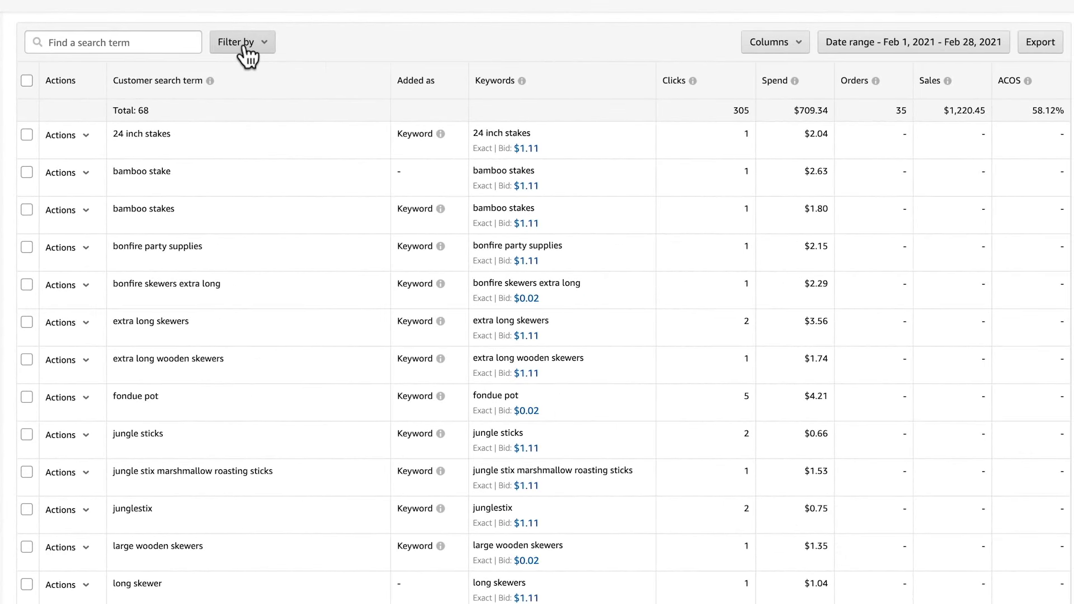
click(247, 55)
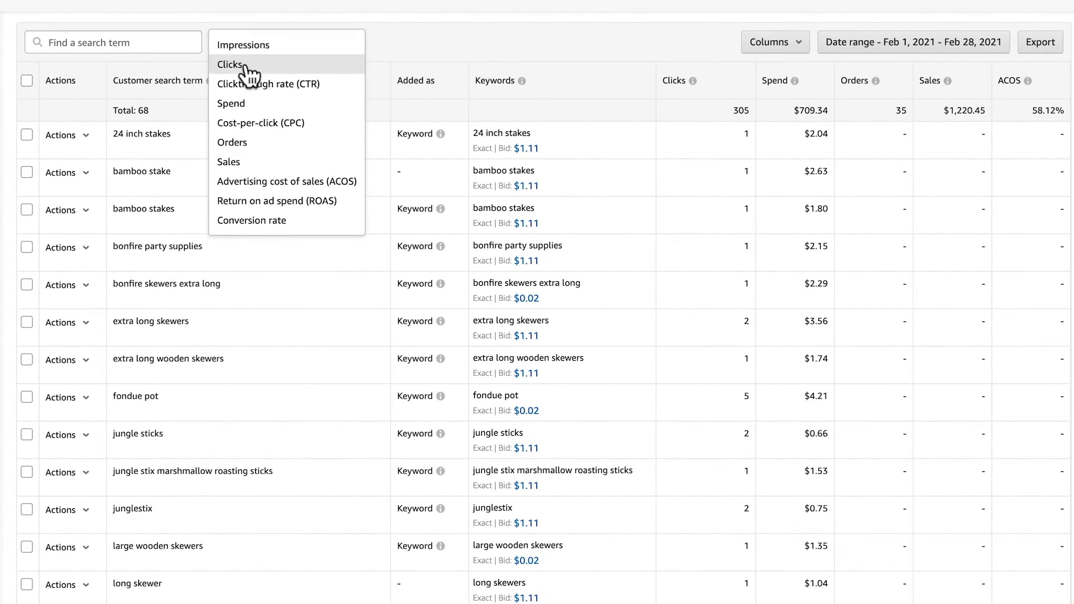
click(248, 66)
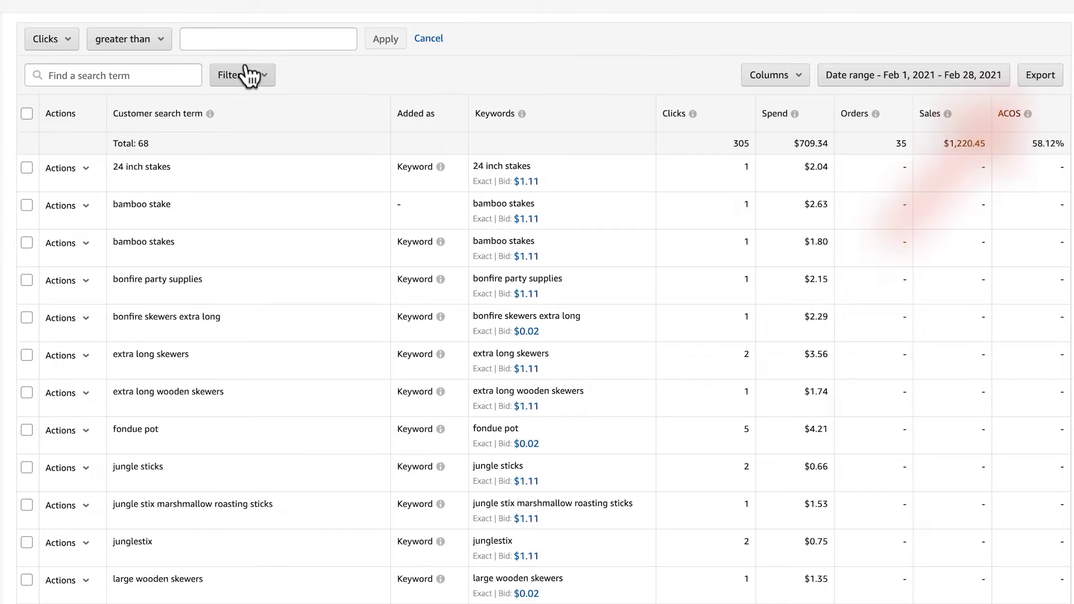
click(428, 38)
Step: Choose Last 30 days as the date range for the search terms table
click(836, 42)
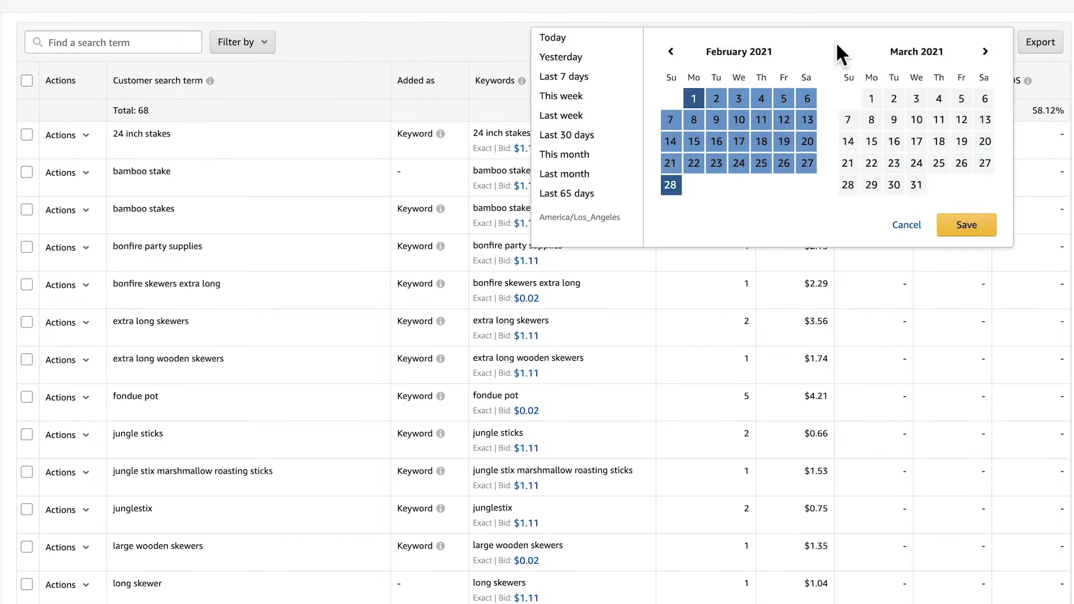
click(613, 135)
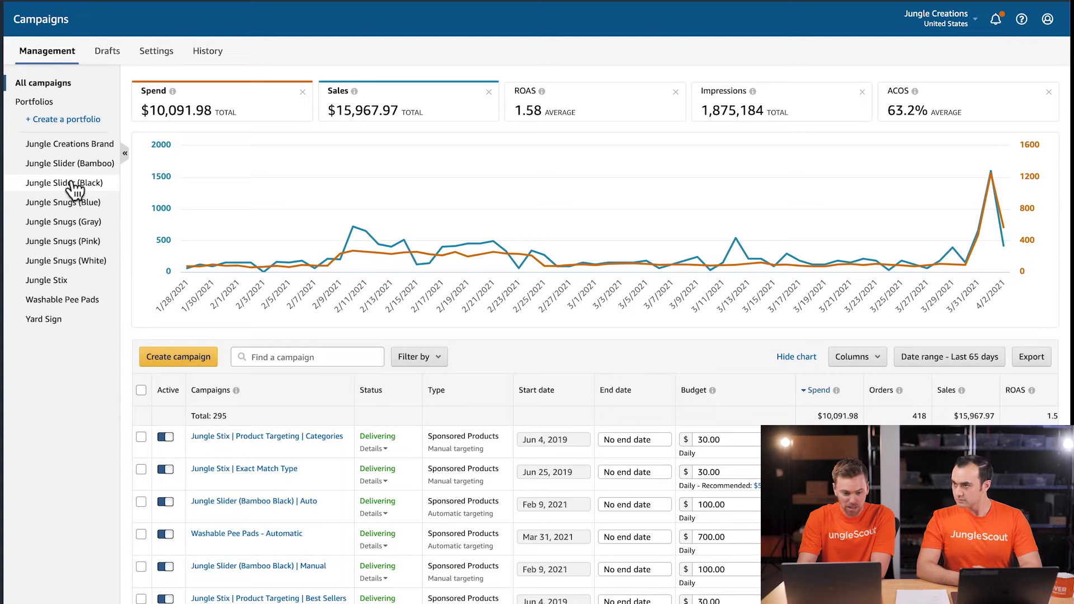
Step: Open the search terms of the Jungle Slider (Bamboo Black) | Auto ad group from the Jungle Slider (Black) portfolio
click(84, 185)
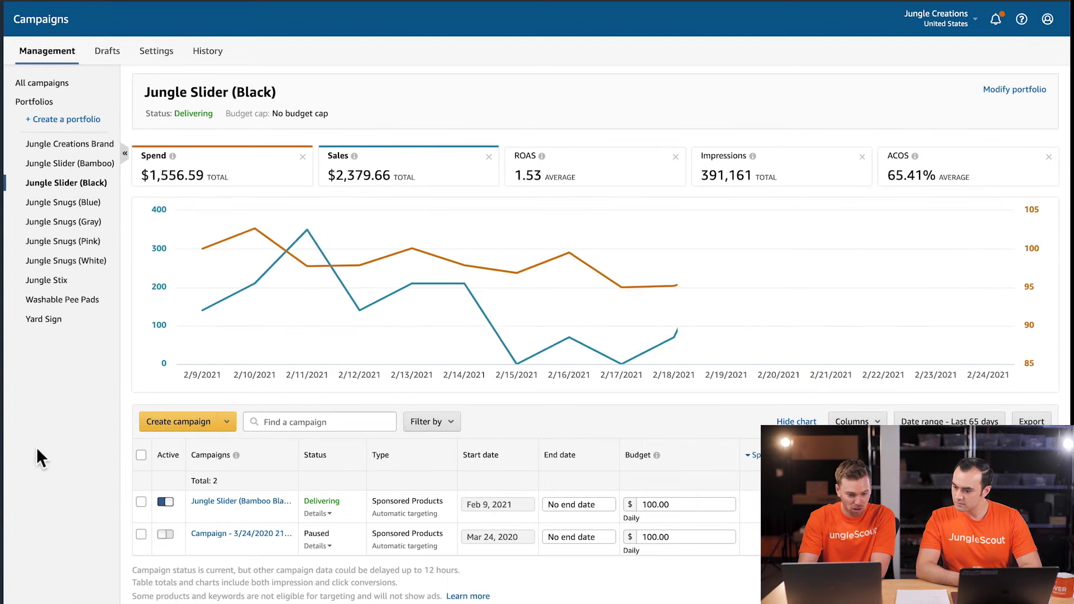
scroll(36, 447, down, 1)
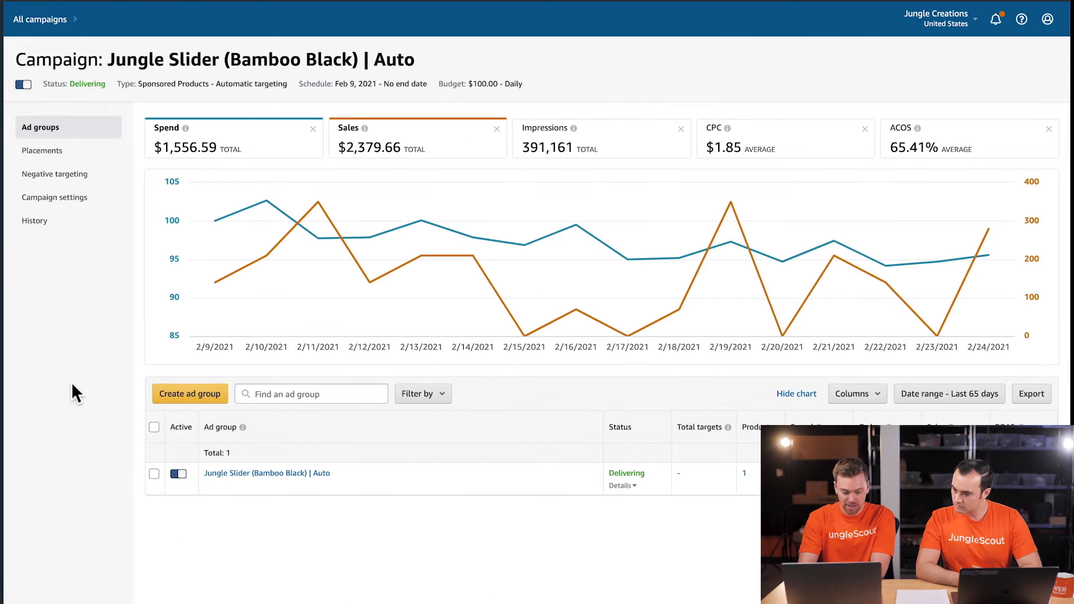
click(233, 473)
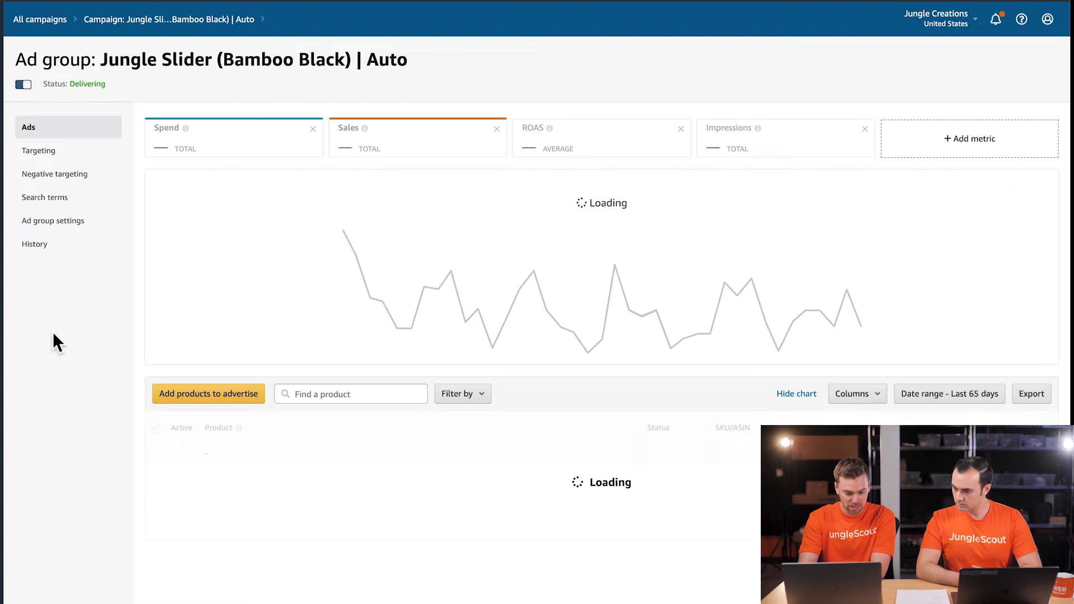
click(85, 199)
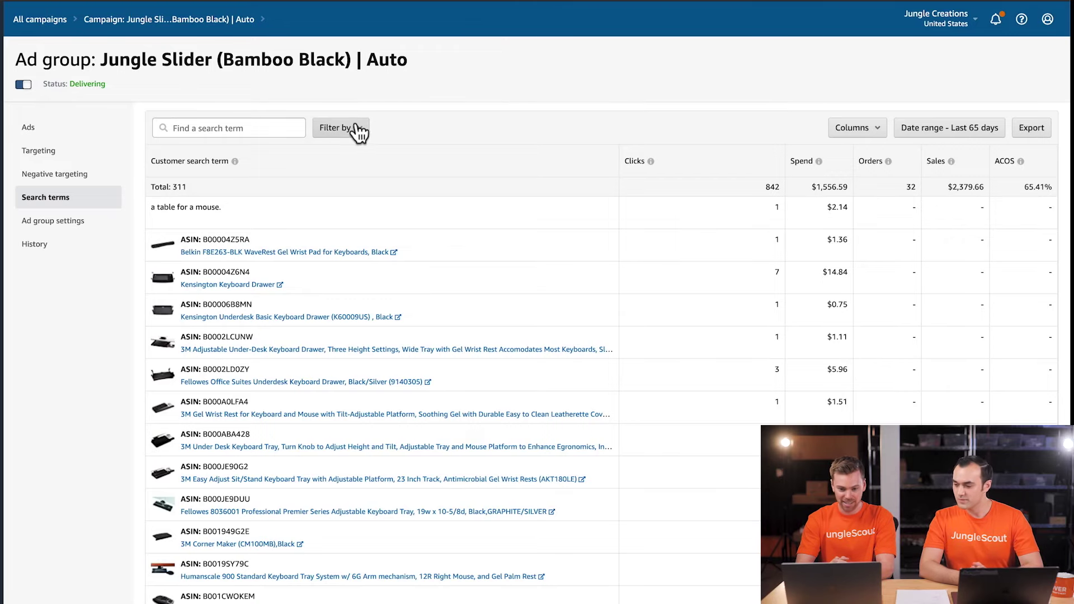
Step: Filter the search terms to those with clicks greater than or equal to 10
click(357, 129)
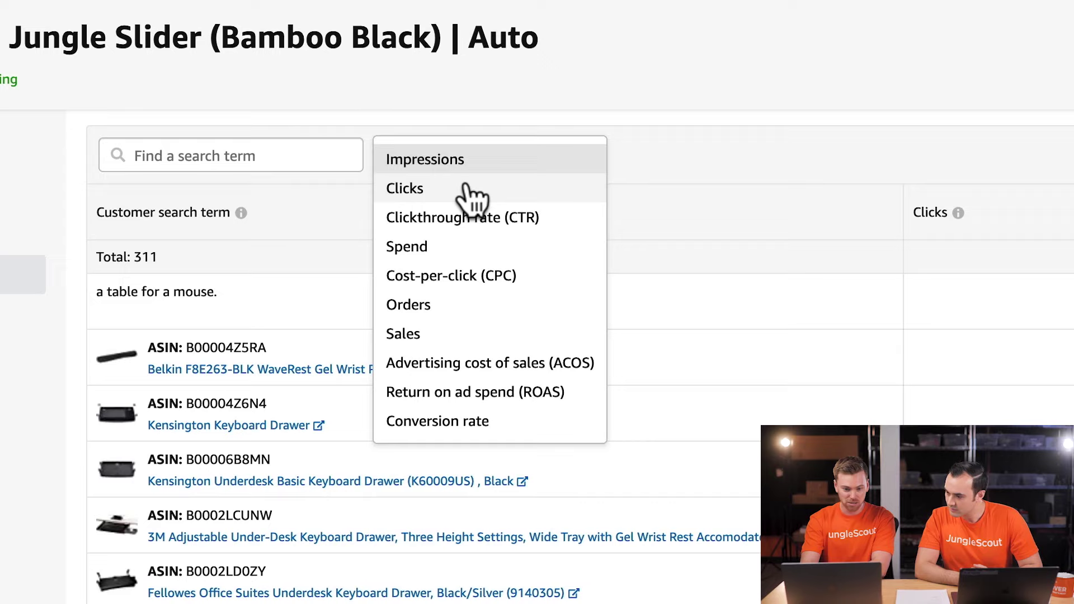
click(470, 193)
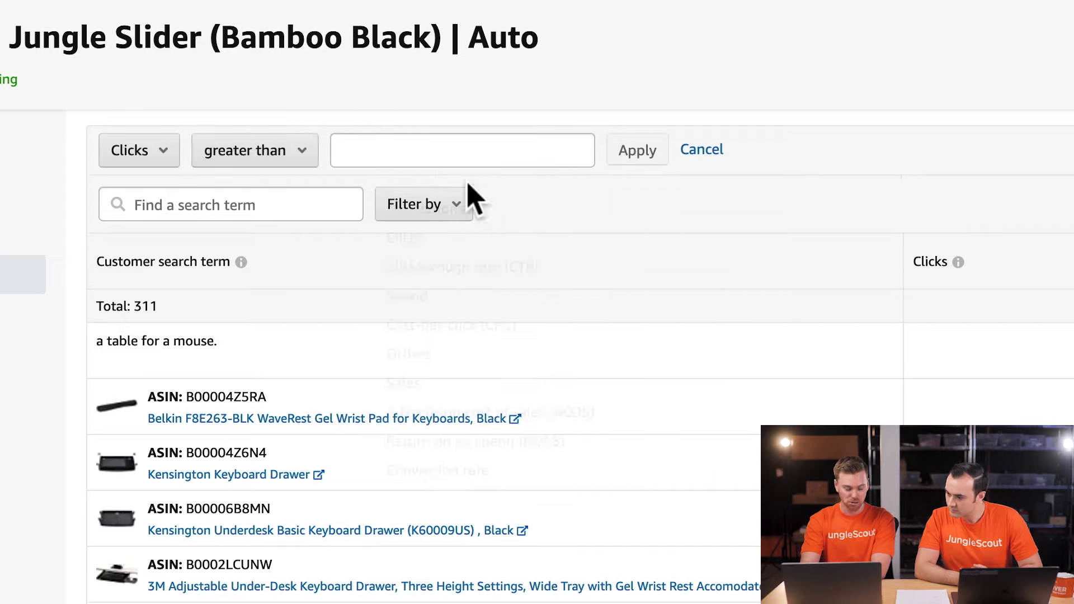
click(302, 159)
click(294, 252)
click(449, 146)
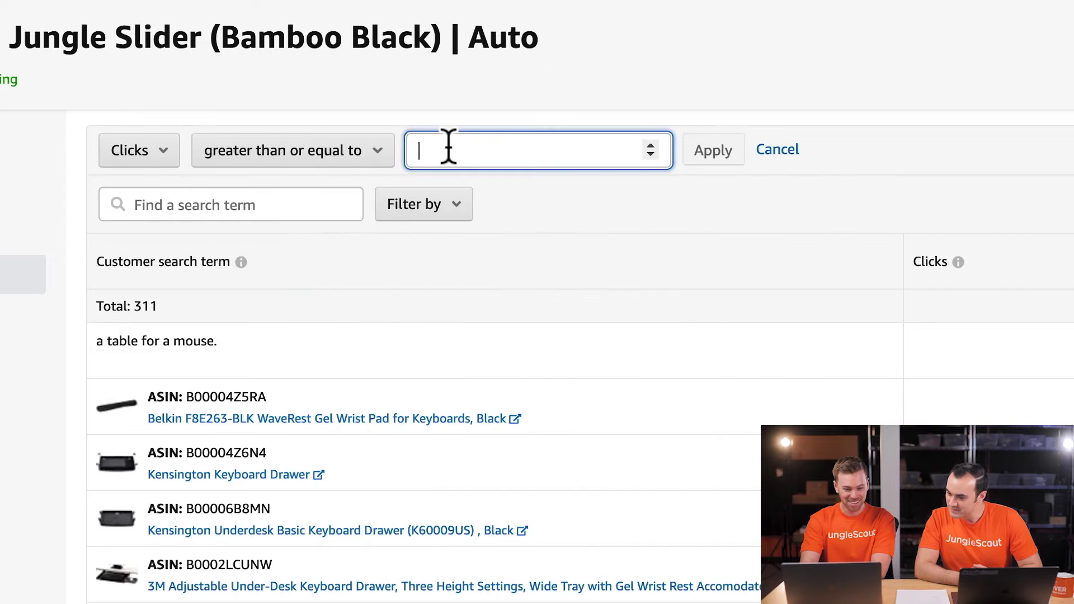
key(Return)
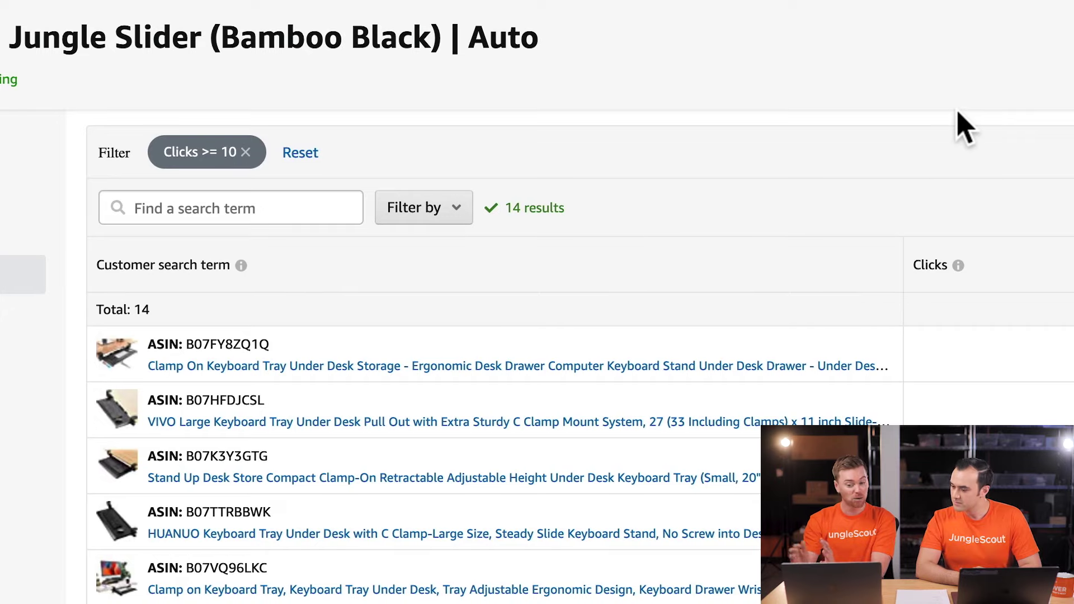
Step: Add a second filter limiting the search terms to sales less than or equal to $0
click(456, 212)
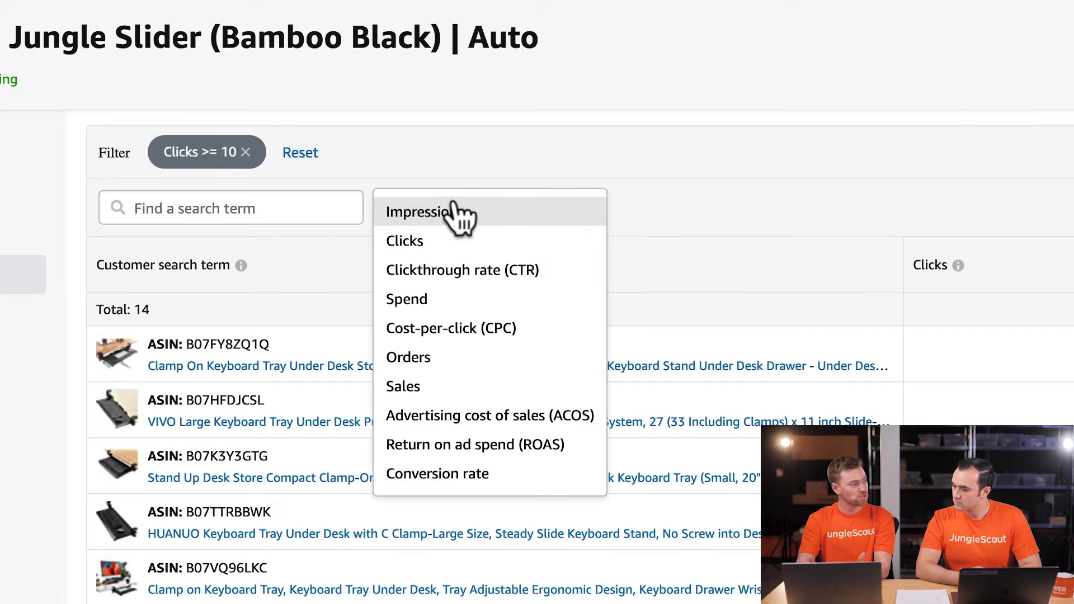
click(473, 389)
click(450, 159)
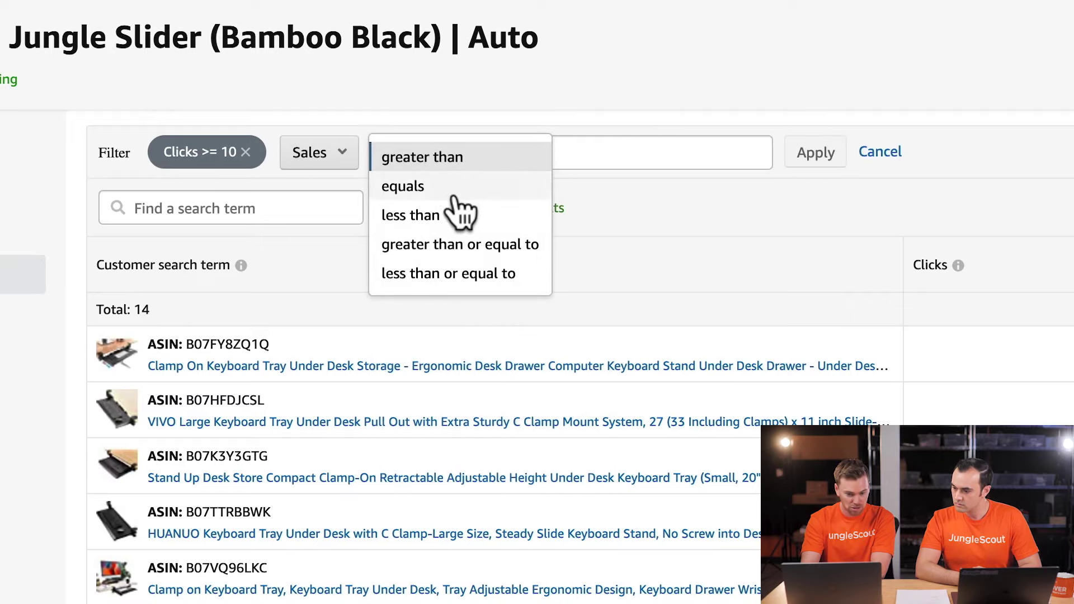
click(469, 274)
click(601, 159)
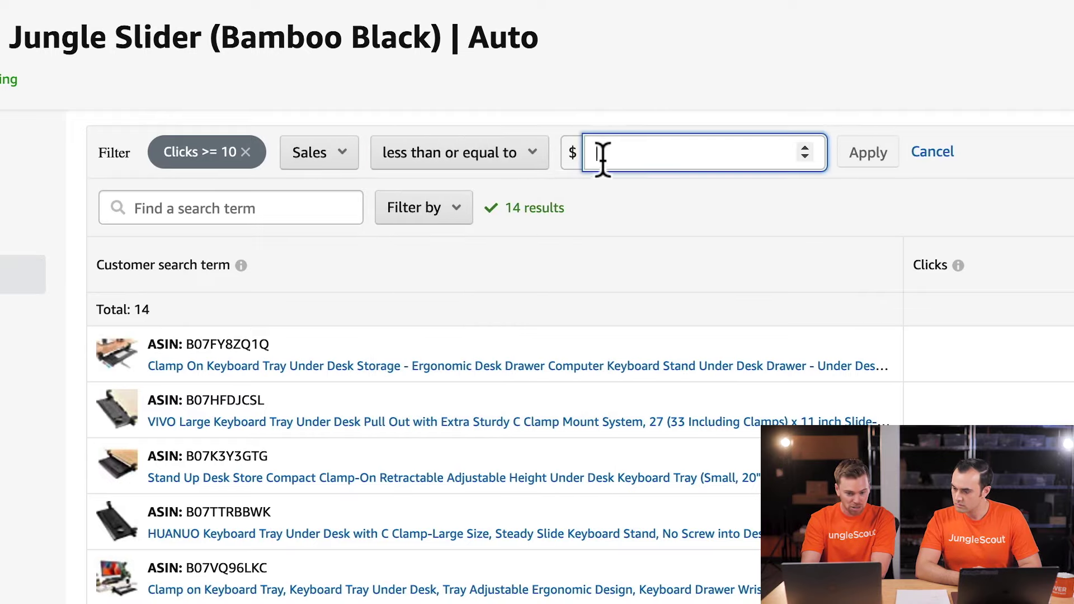
key(Return)
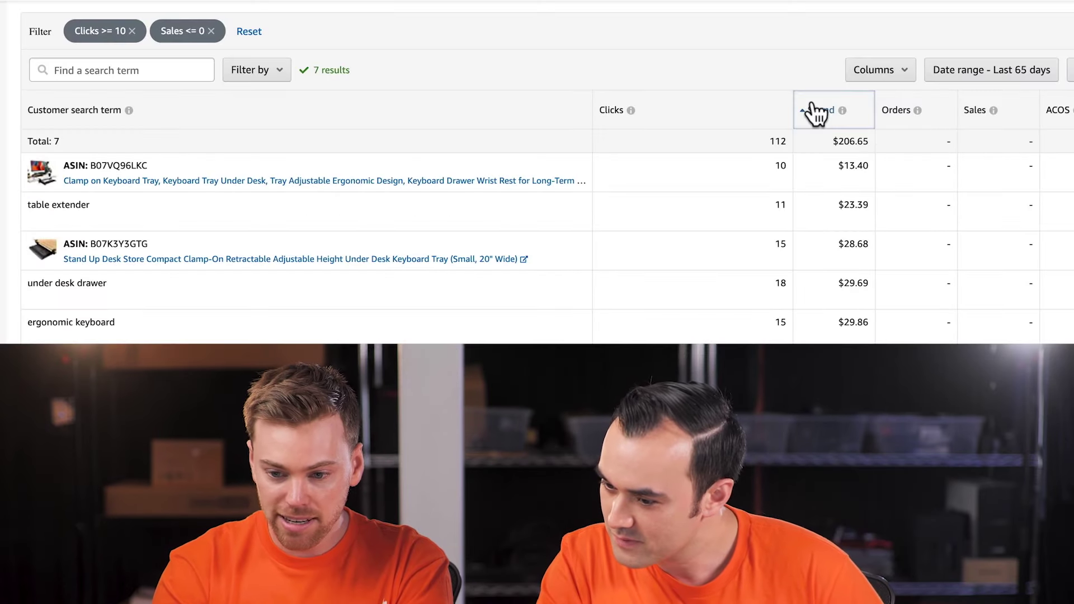
Step: Sort the filtered search terms by spend, highest first
click(814, 112)
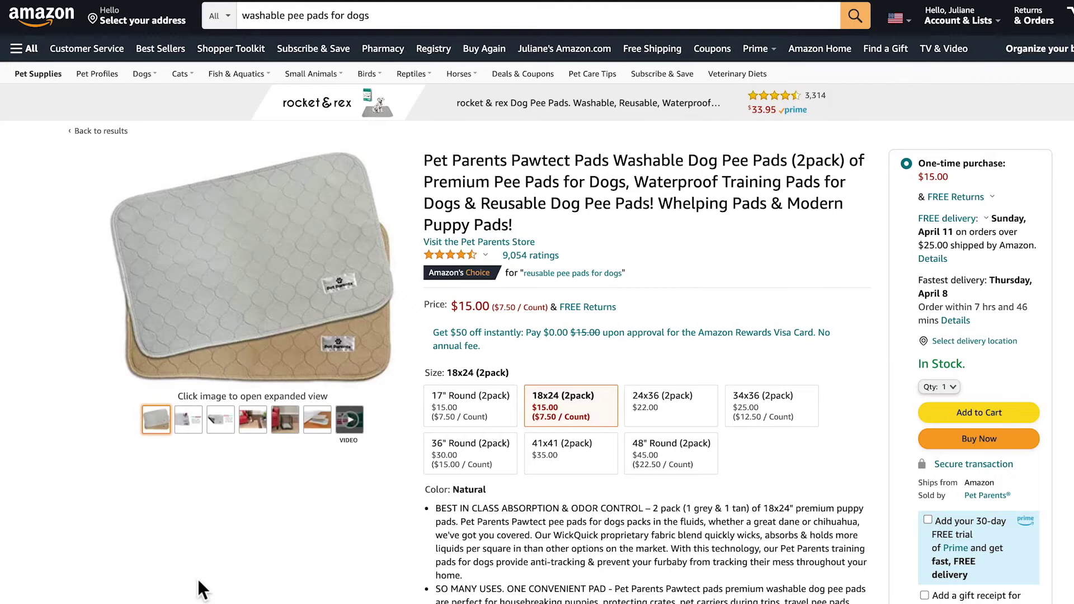
Step: Switch to the Amazon product page of the Pet Parents washable dog pee pads and examine its details and related sponsored products
scroll(197, 579, down, 10)
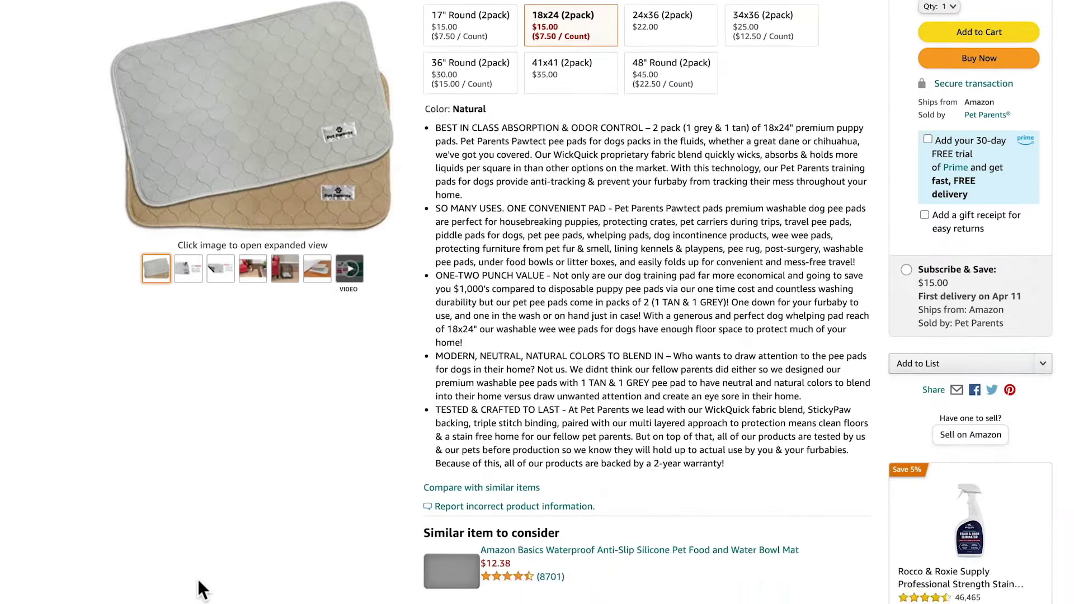
scroll(198, 579, down, 15)
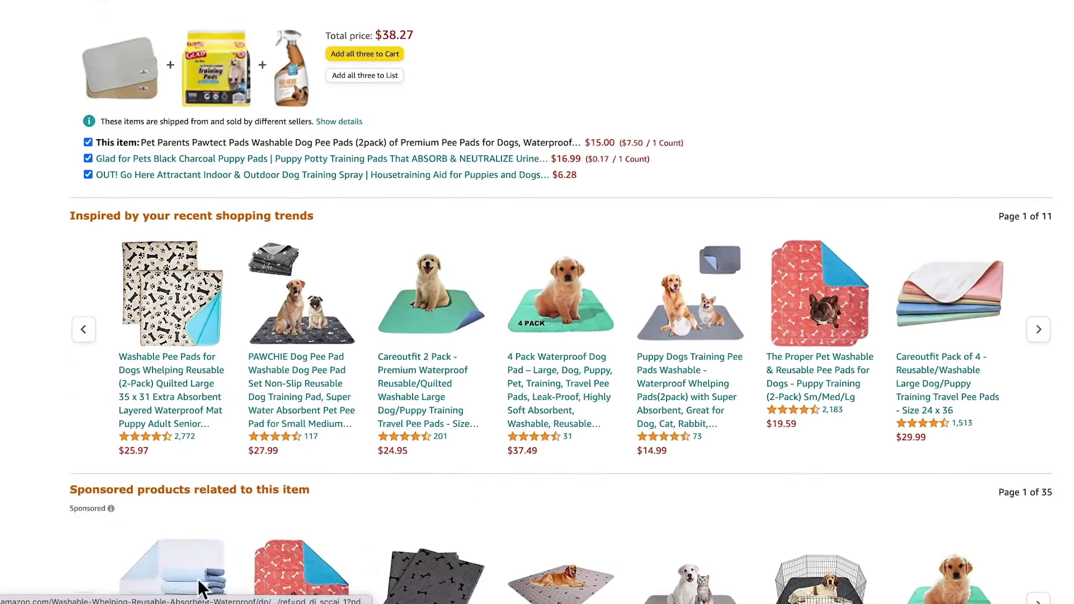
scroll(198, 578, down, 2)
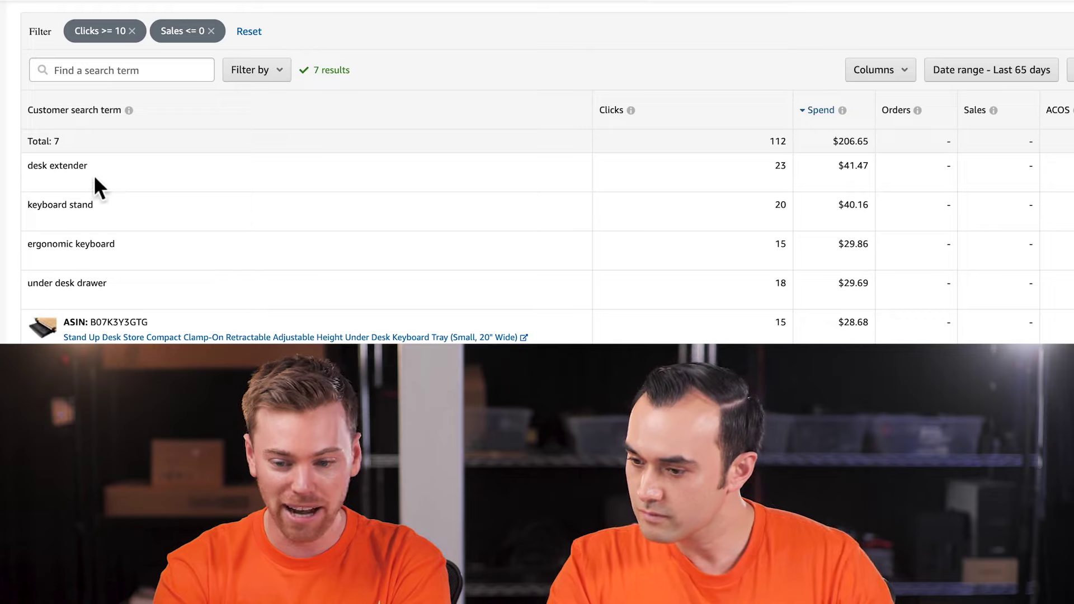
Step: Copy the search terms desk extender, keyboard stand, ergonomic keyboard, under desk drawer and table extender into the Negate column of the keywords list
drag(27, 166, 91, 168)
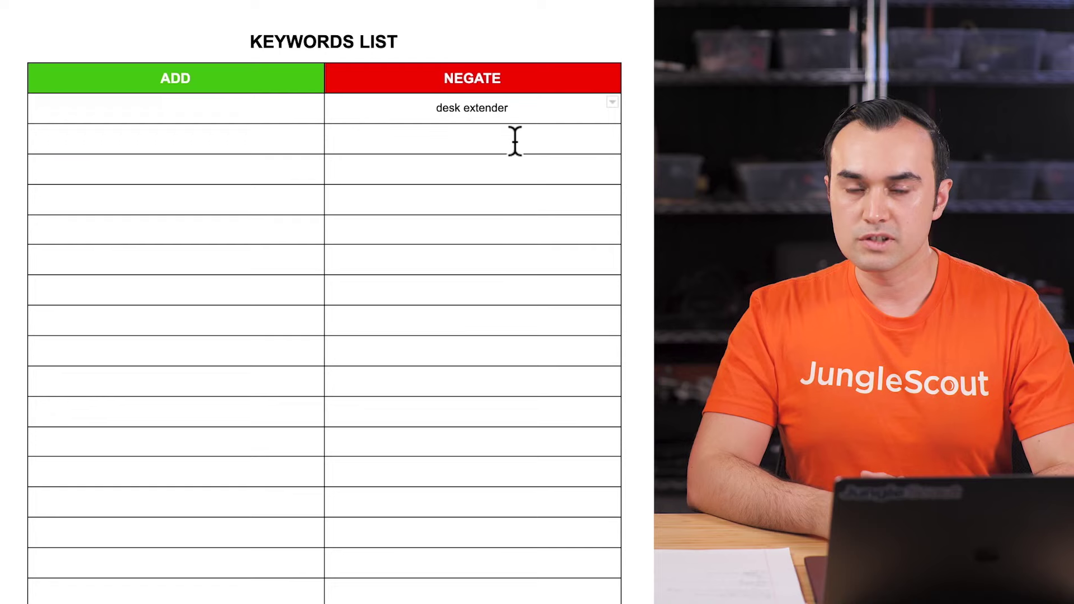
text(keyboard stand)
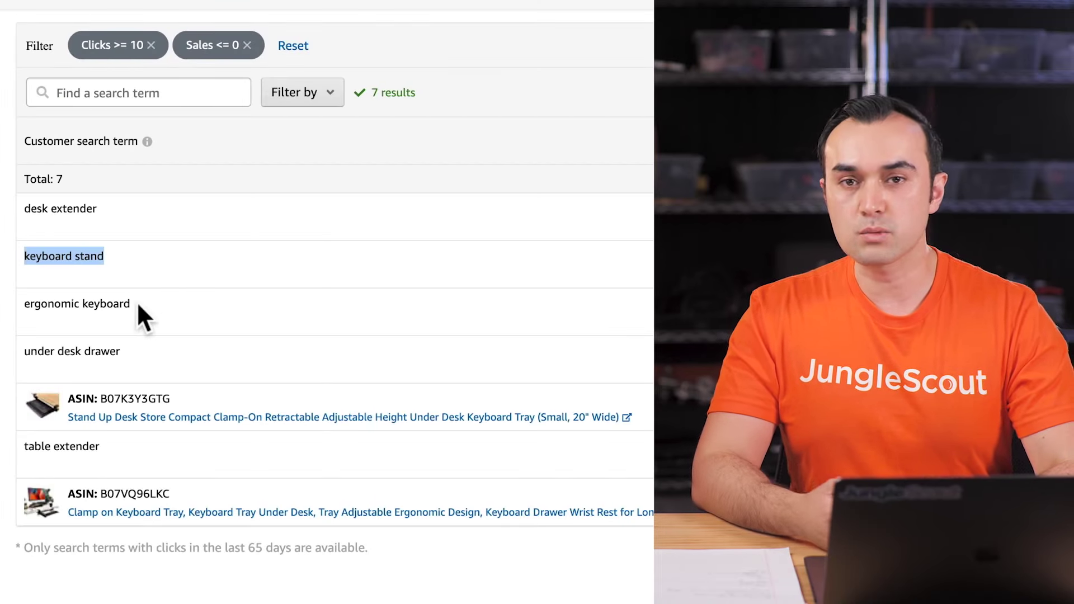
drag(138, 305, 23, 304)
key(ctrl+c)
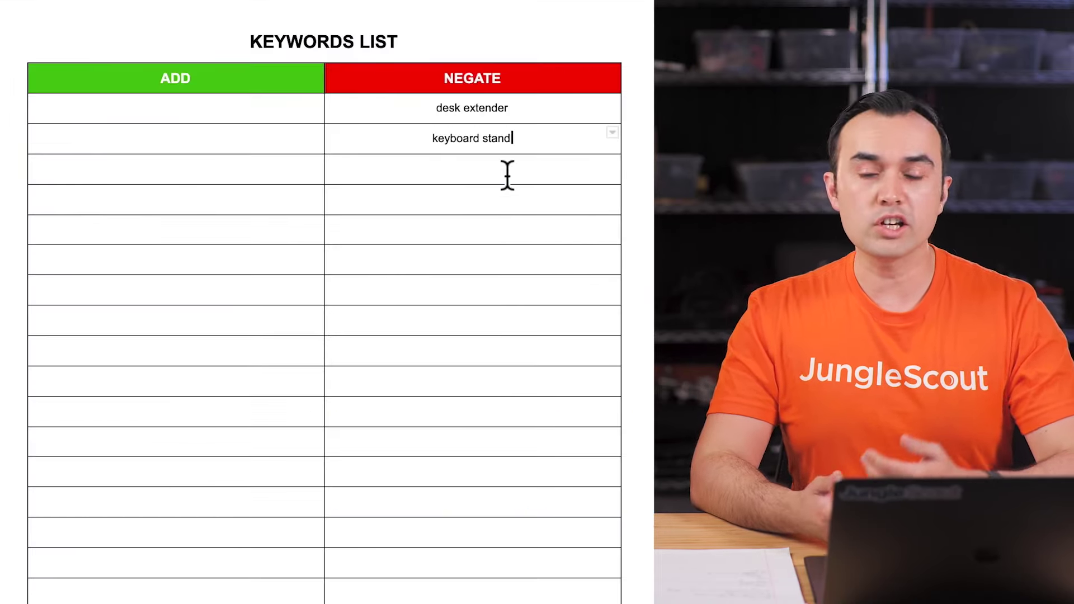
key(Return)
key(ctrl+v)
key(Return)
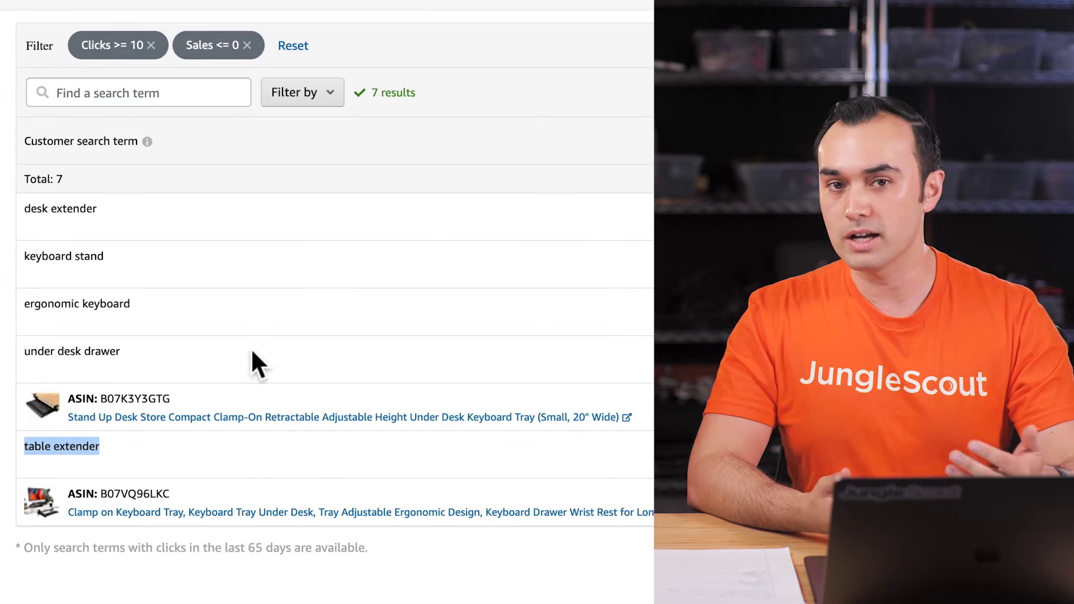
Step: Add the ASINs B07K3Y3GTG and B07VQ96LKC below the search terms in the Negate column of the keywords list
double_click(140, 399)
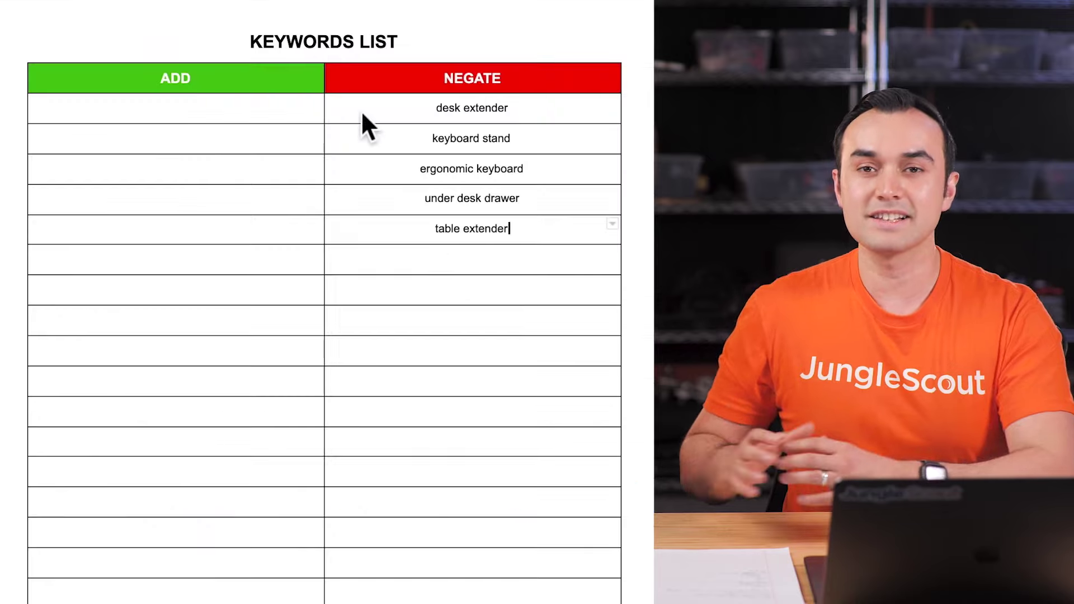
click(466, 258)
text(B07K3Y3GTG)
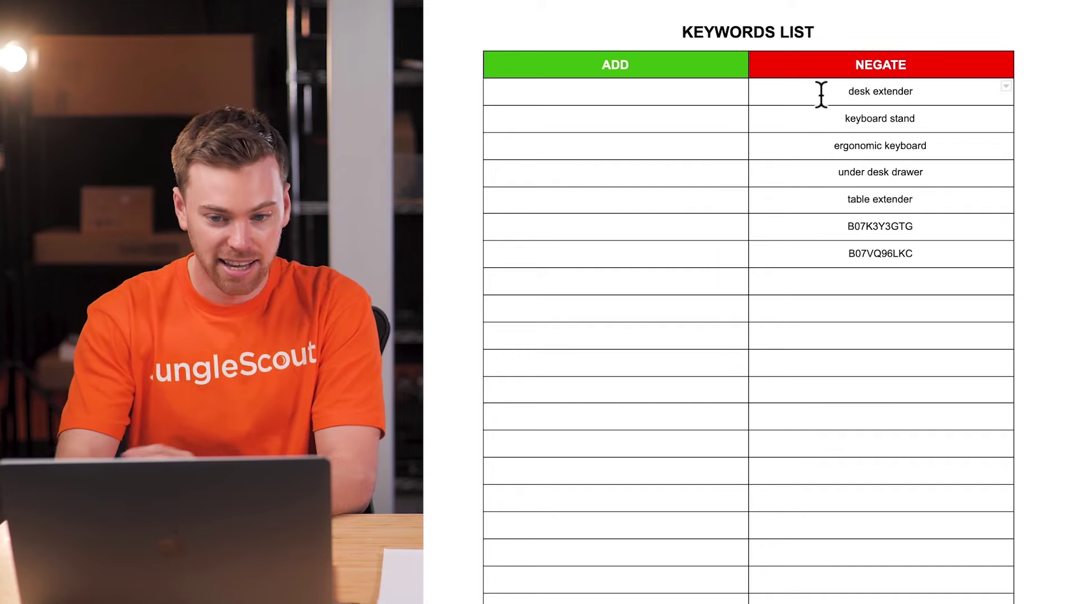
Step: Copy the five search terms from the Negate column and save them as negative exact keywords in the Jungle Slider (Bamboo Black) | Auto ad group
drag(856, 110, 930, 193)
key(super+c)
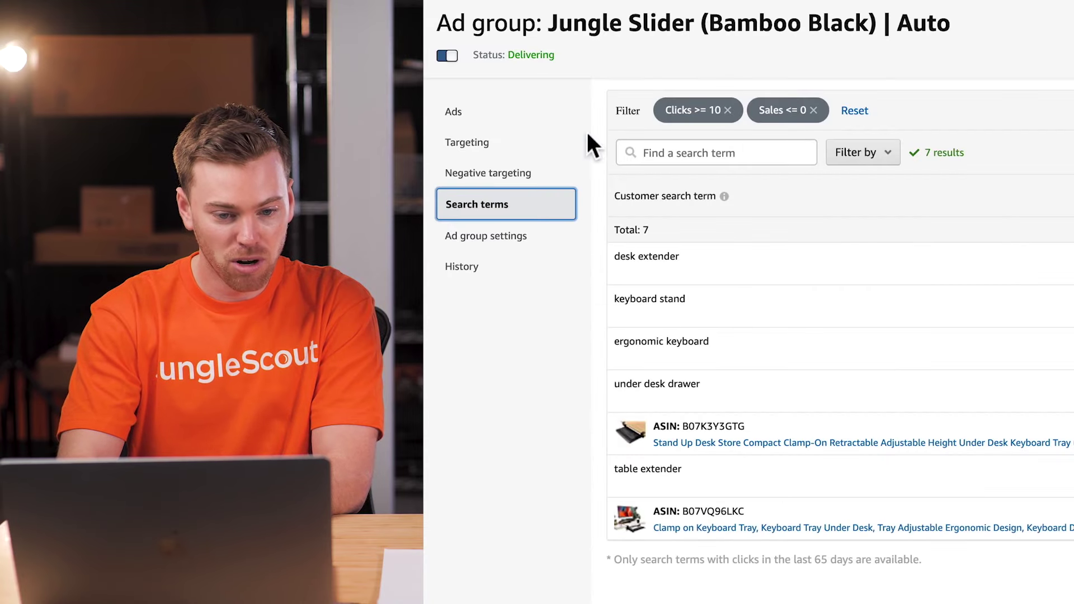
click(551, 179)
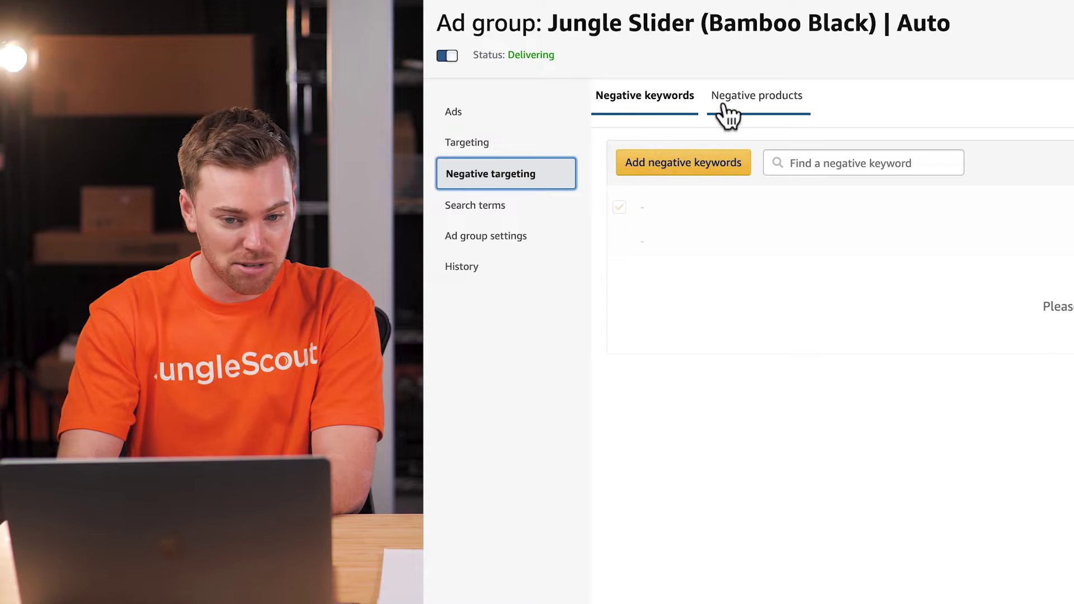
click(673, 173)
click(600, 162)
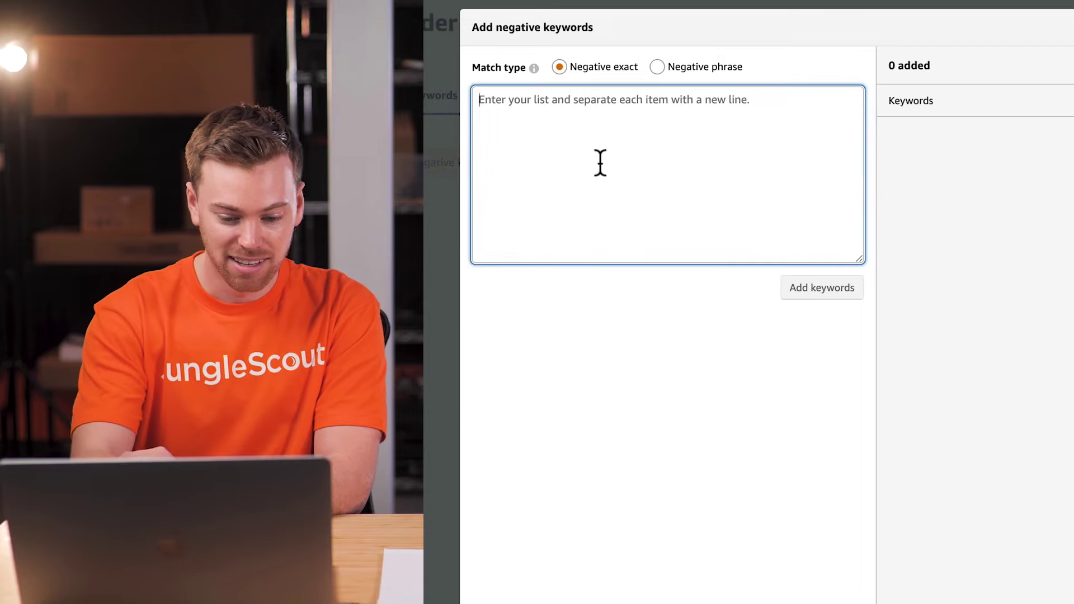
key(super+v)
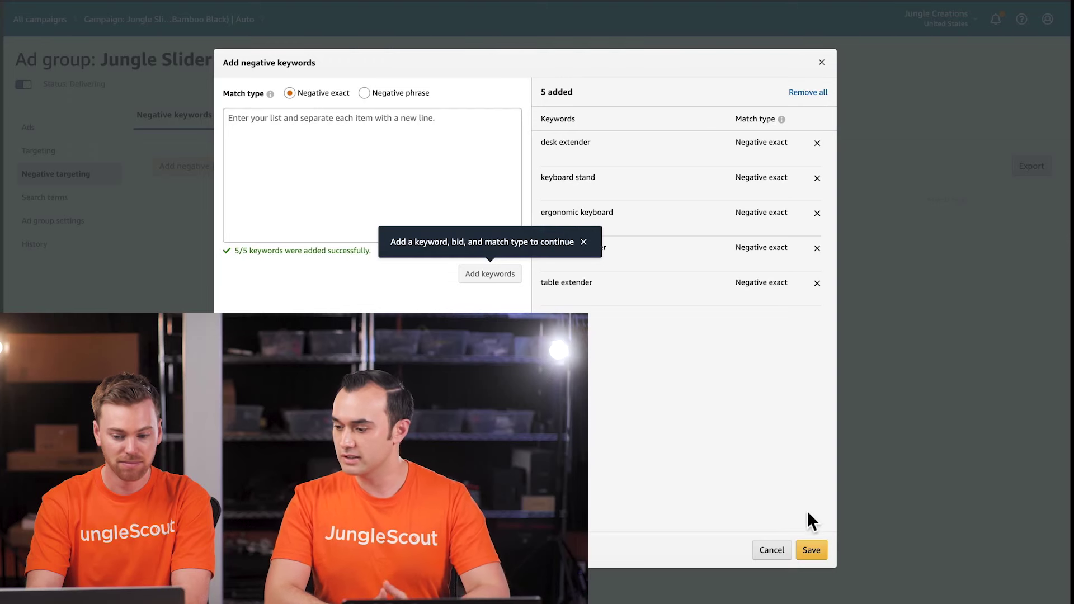
click(811, 551)
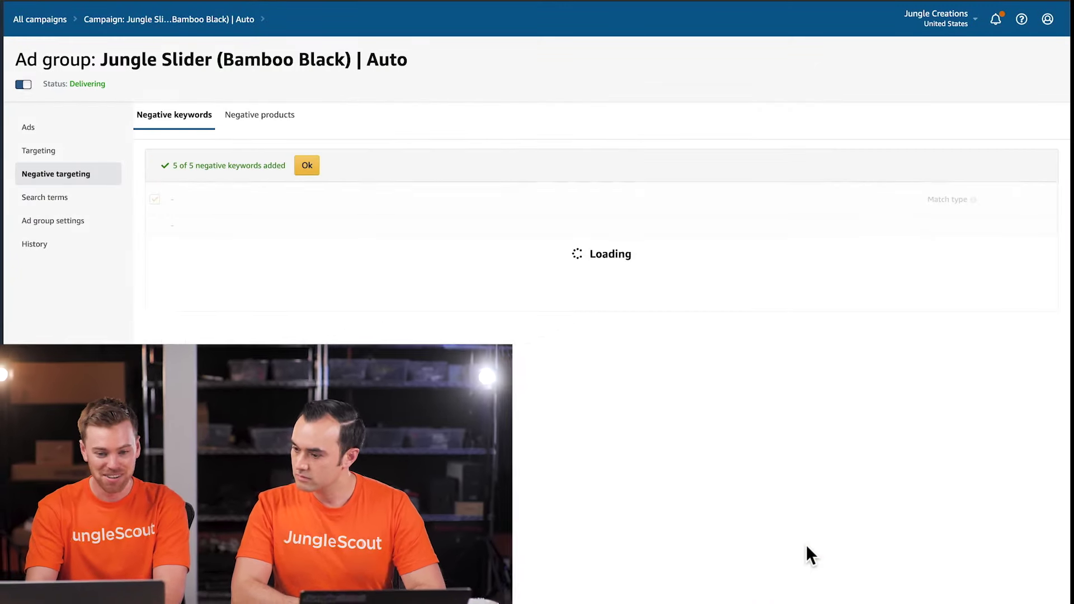
click(308, 165)
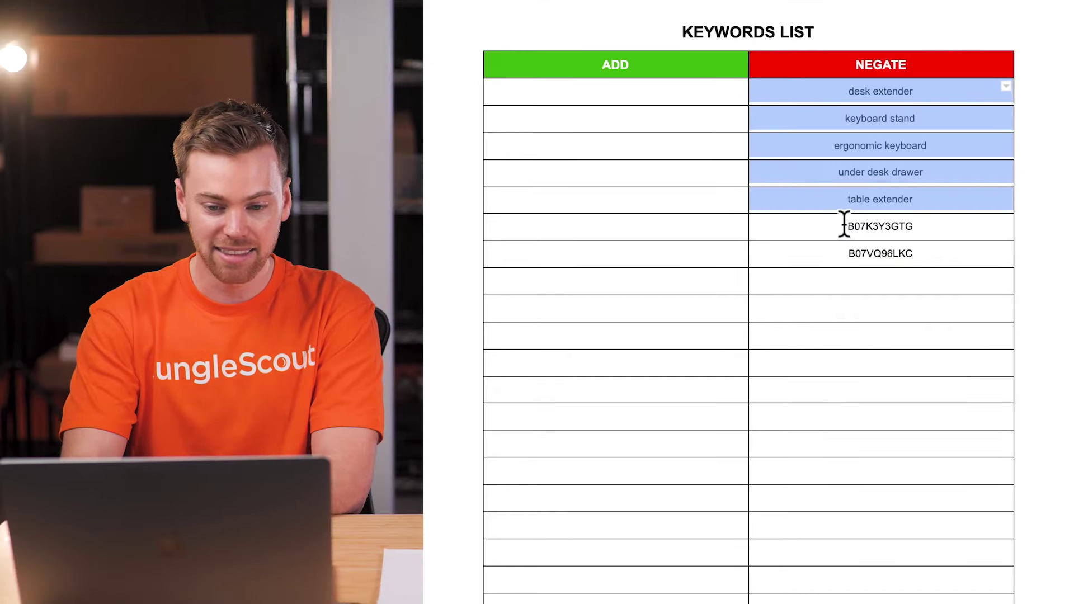
Step: Copy the ASINs B07K3Y3GTG and B07VQ96LKC from the keywords list and add them as negative product targets of the ad group
drag(844, 226, 923, 248)
key(super+c)
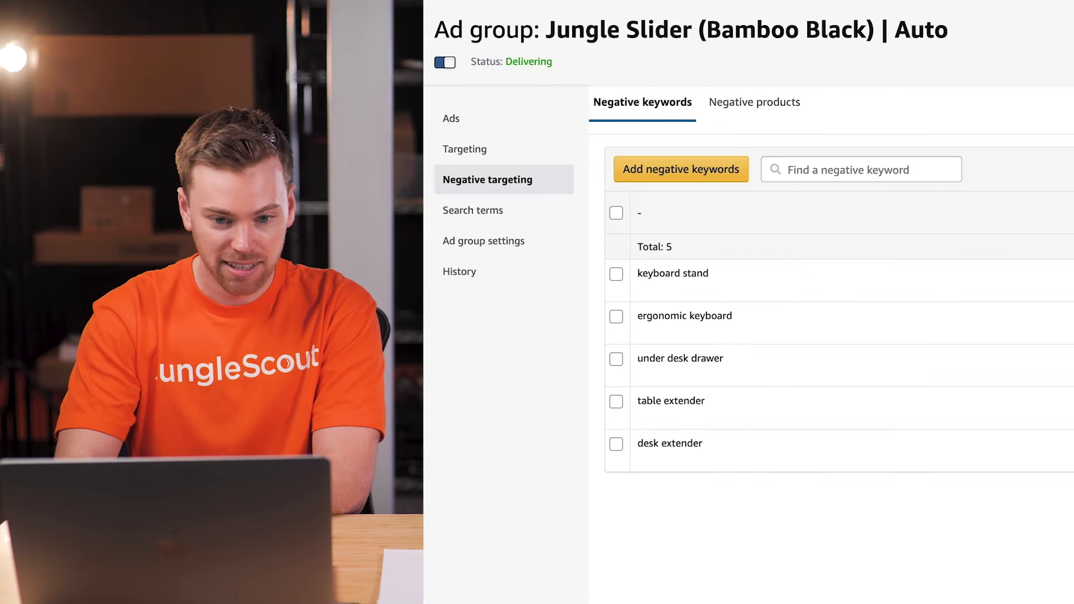
click(763, 117)
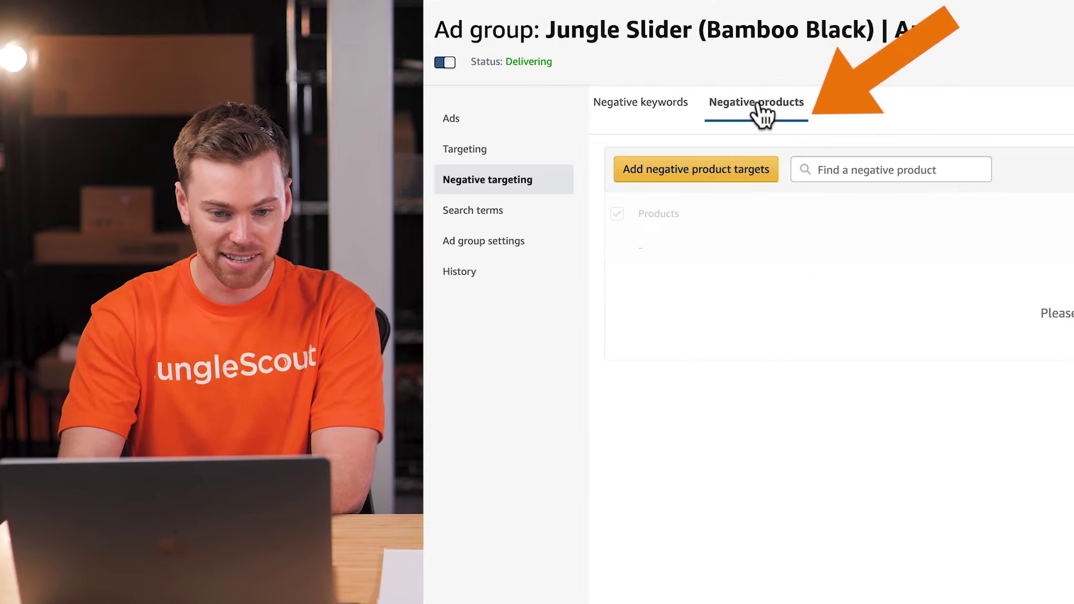
click(695, 173)
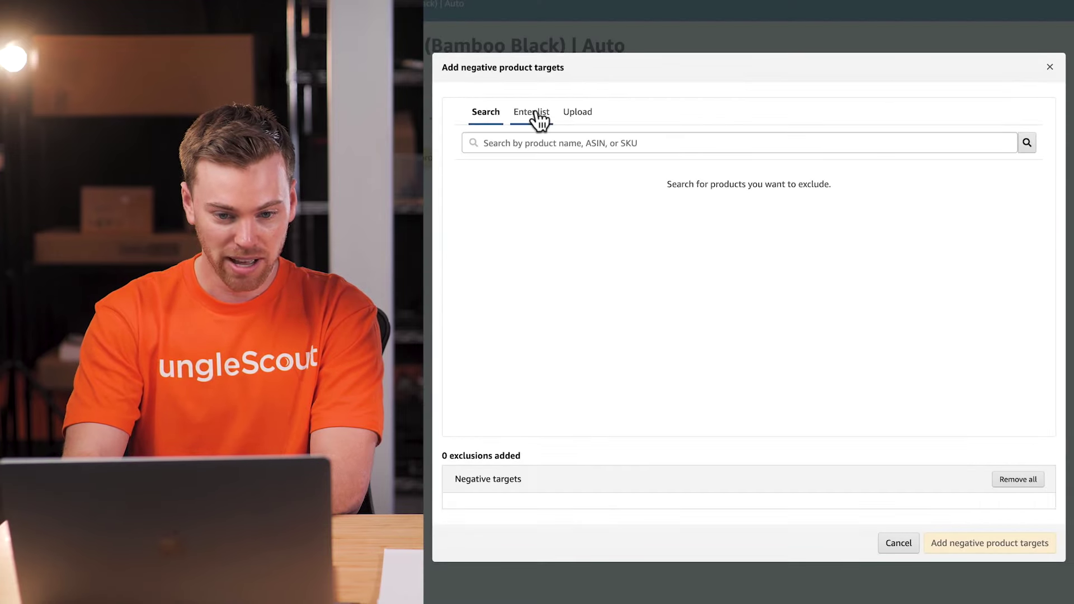
click(539, 118)
click(537, 159)
key(super+v)
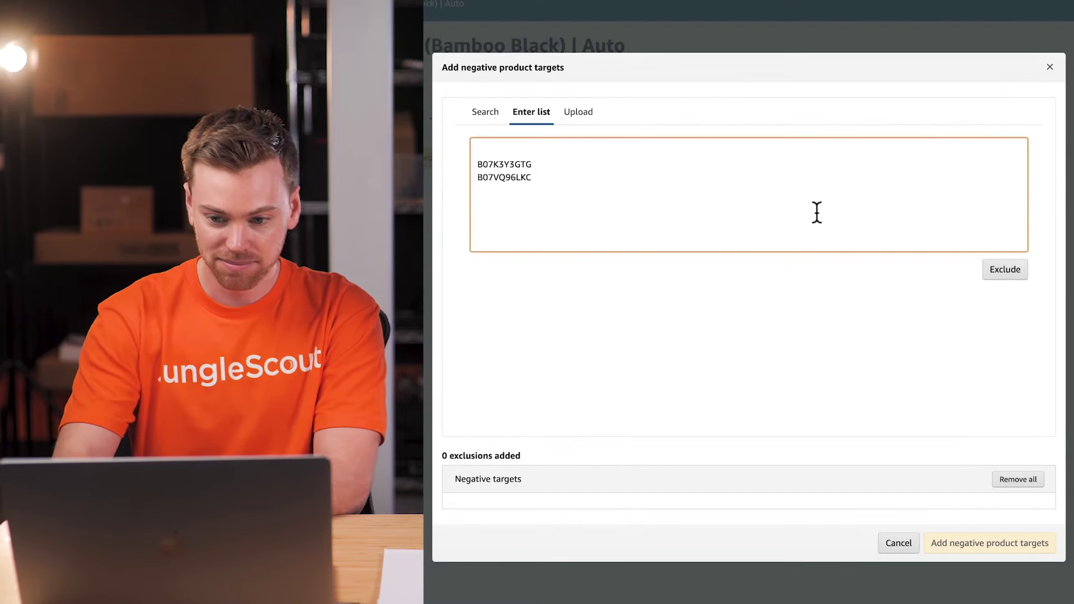
click(992, 266)
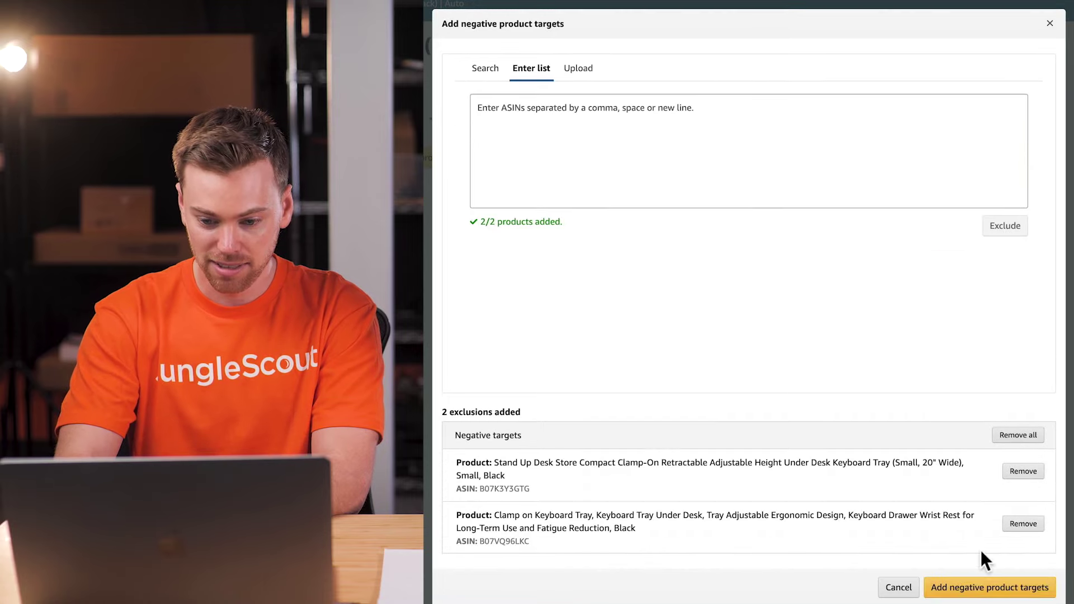
click(963, 589)
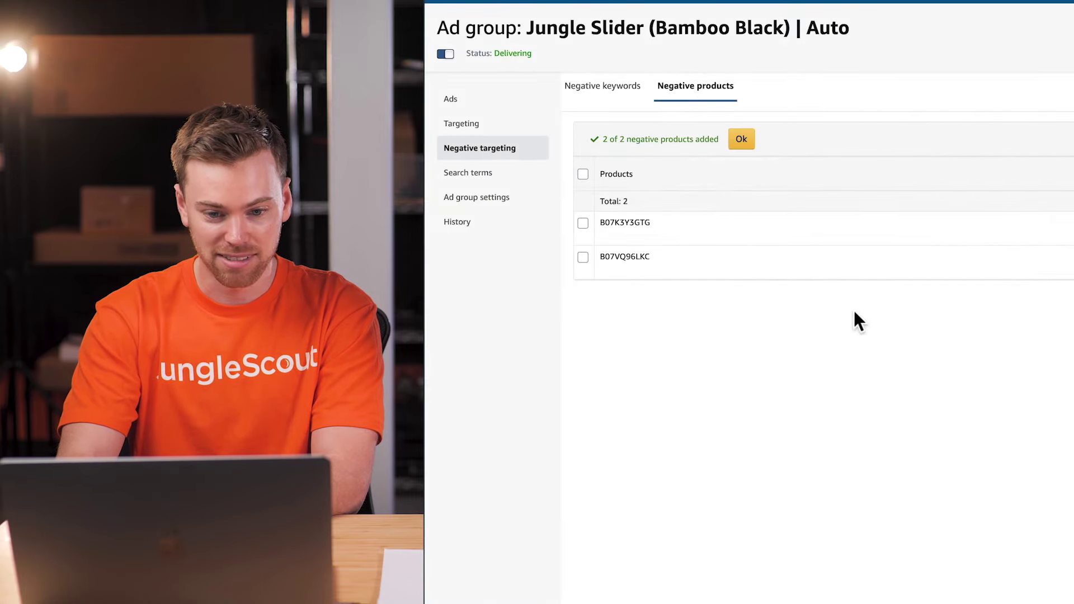
click(745, 136)
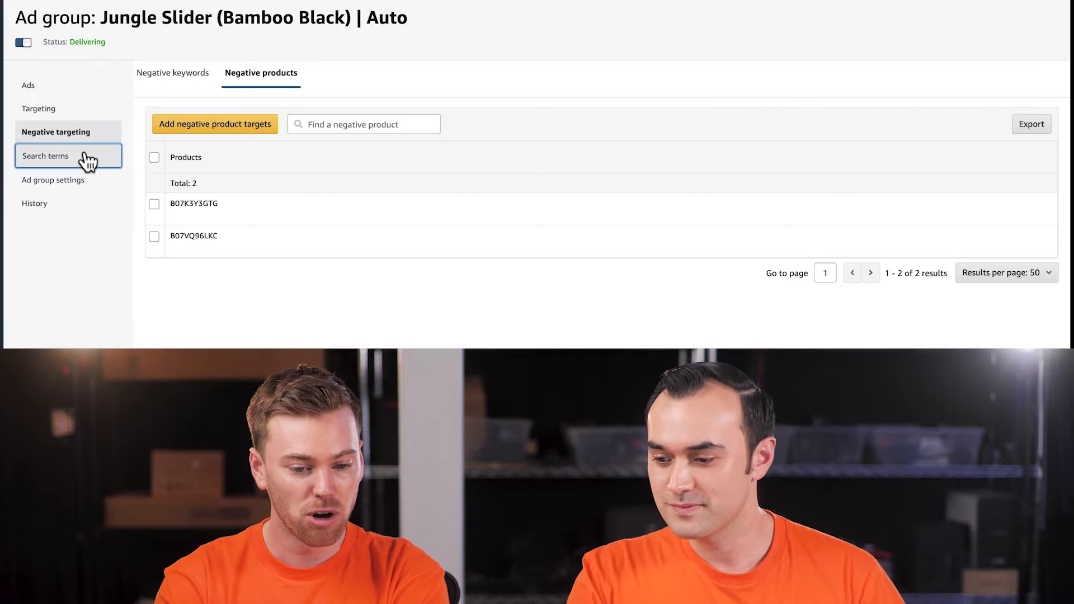
Step: Return to the ad group's search terms, remove the clicks filter and change the sales filter to greater than or equal to $0
click(87, 158)
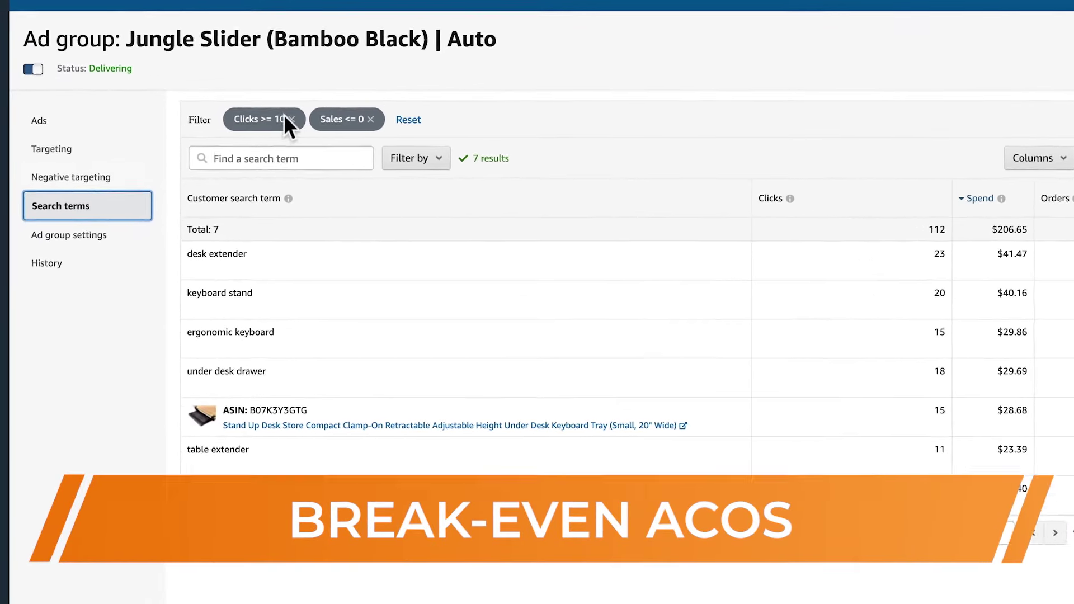
click(311, 119)
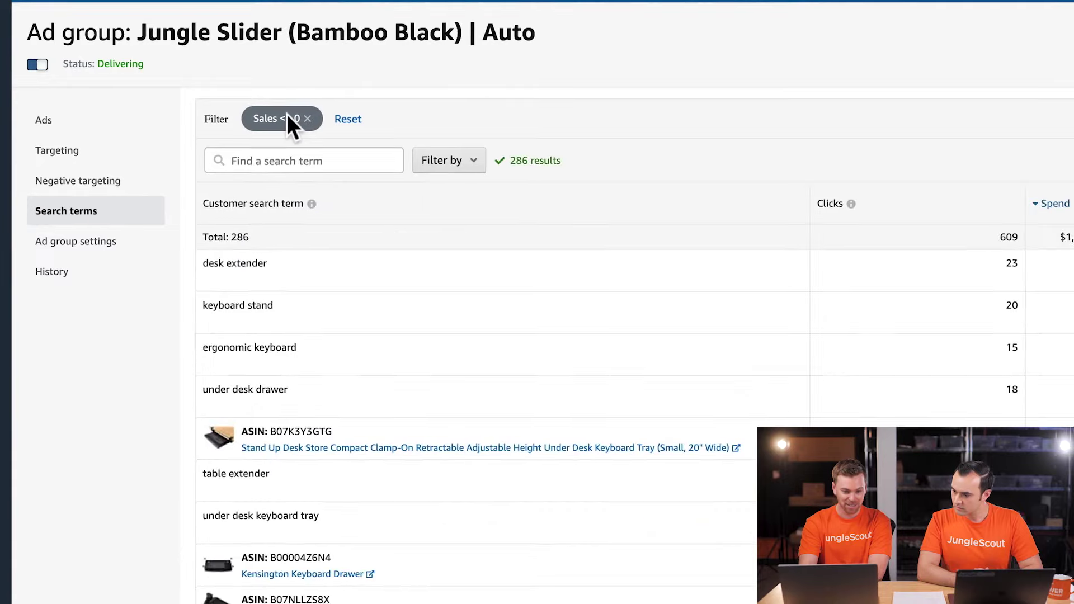
click(288, 119)
click(442, 121)
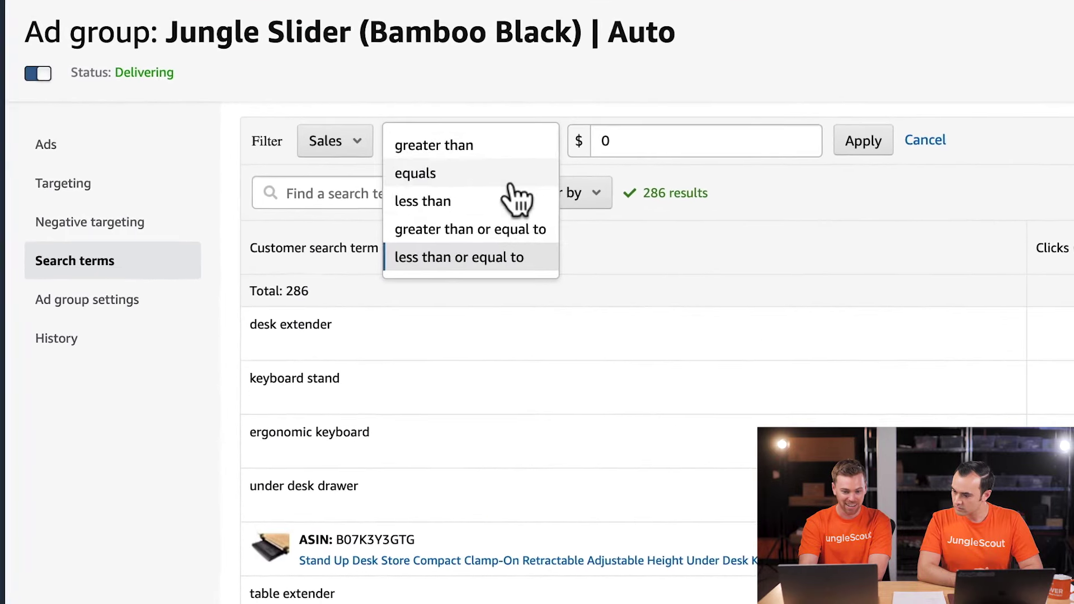
click(517, 234)
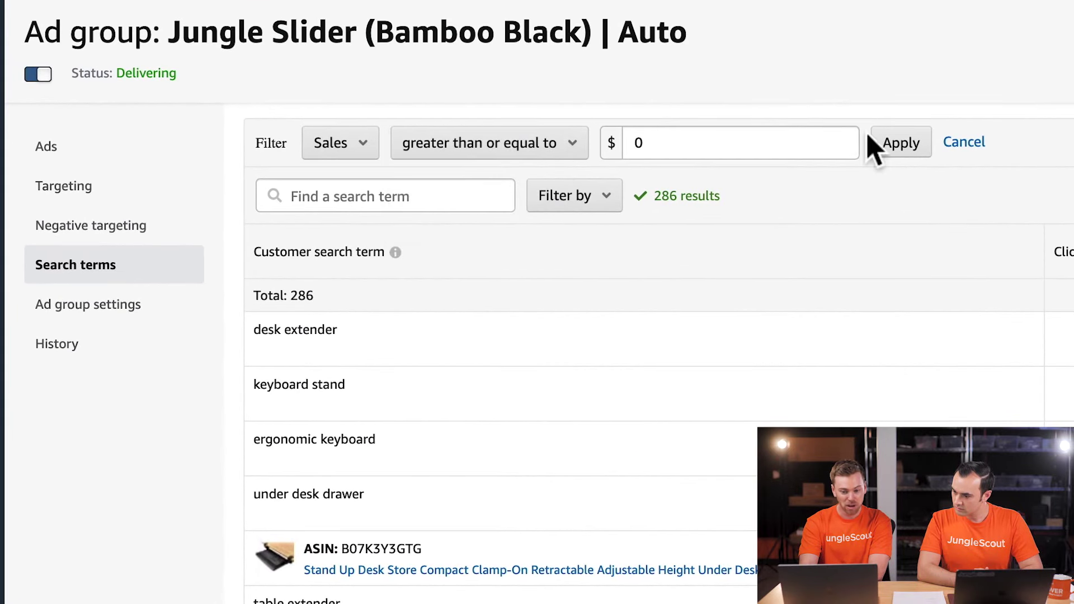
click(905, 147)
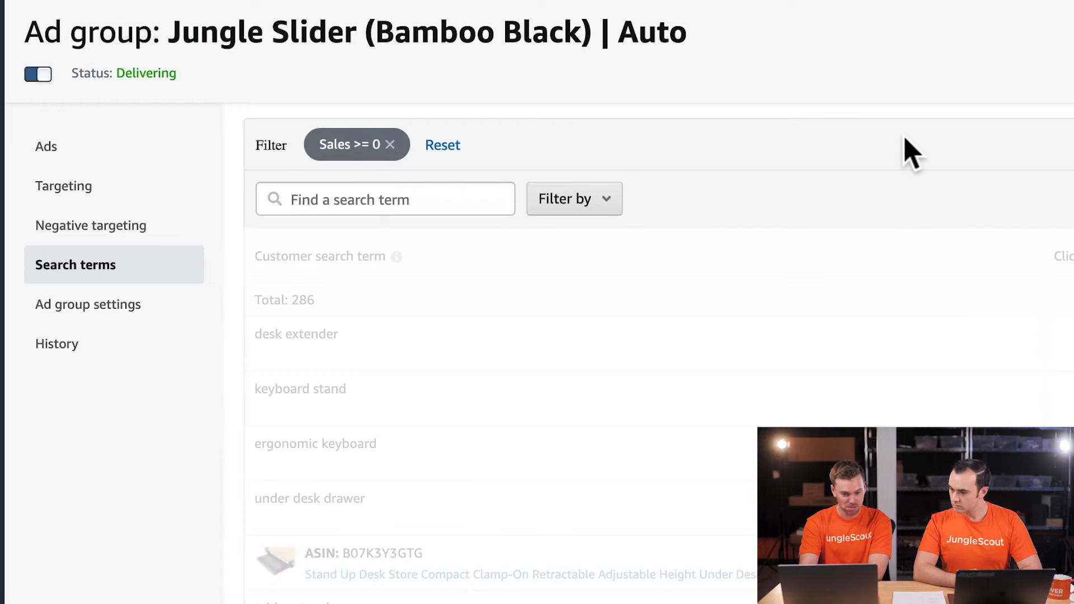
Step: Add a filter limiting the search terms to an advertising cost of sales (ACOS) less than or equal to 27%
click(612, 210)
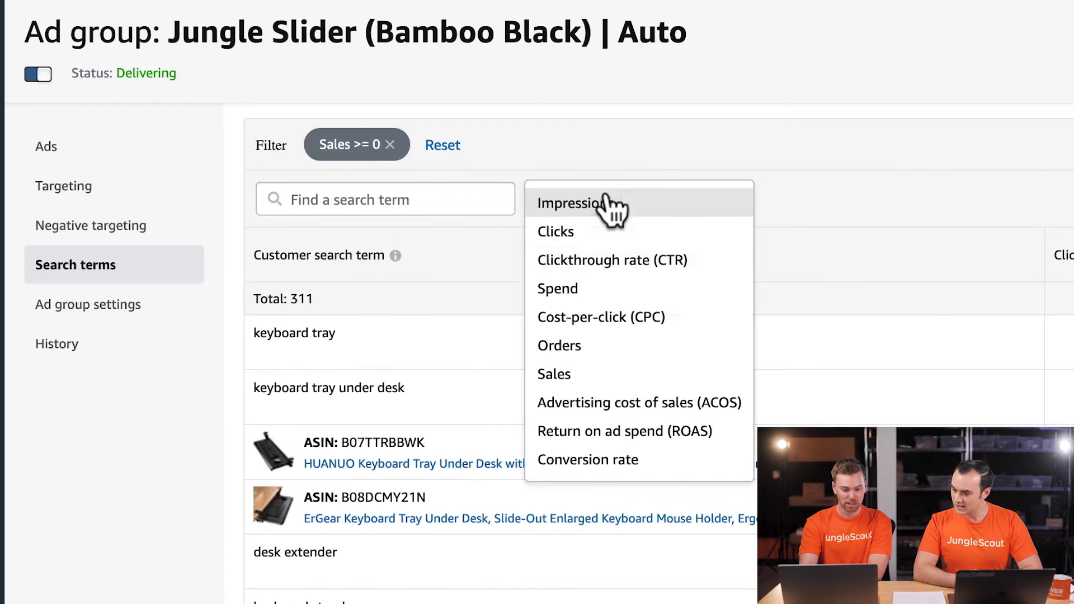
click(674, 404)
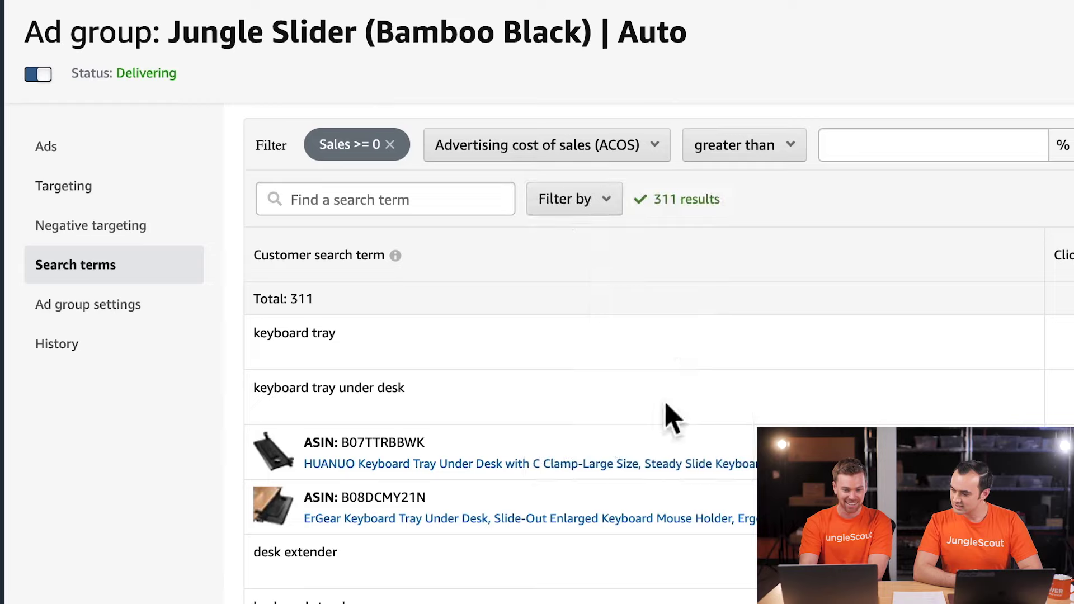
click(782, 149)
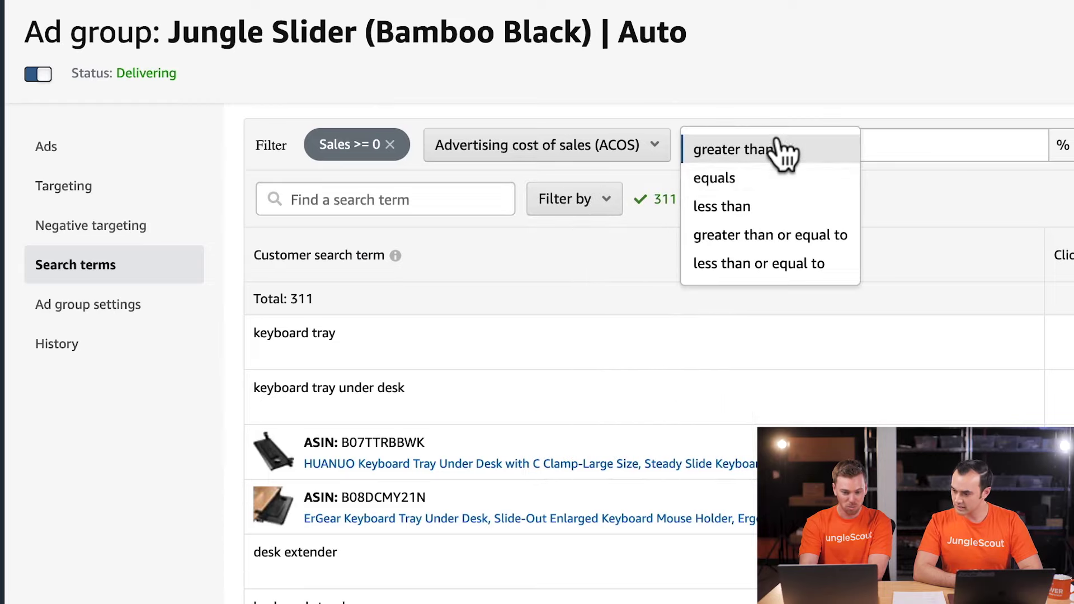
click(787, 267)
click(926, 146)
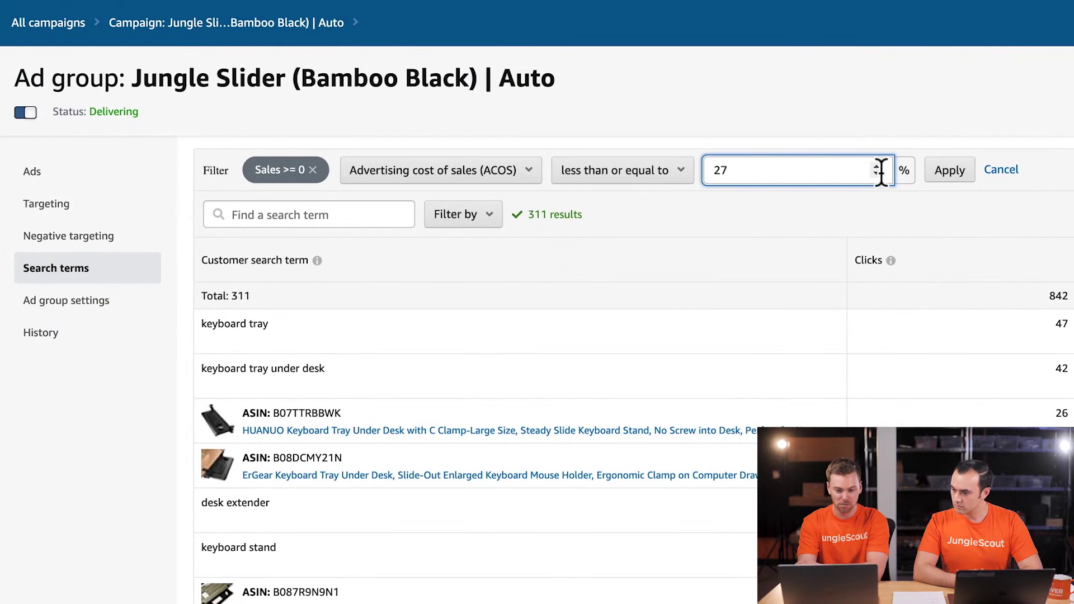
click(950, 170)
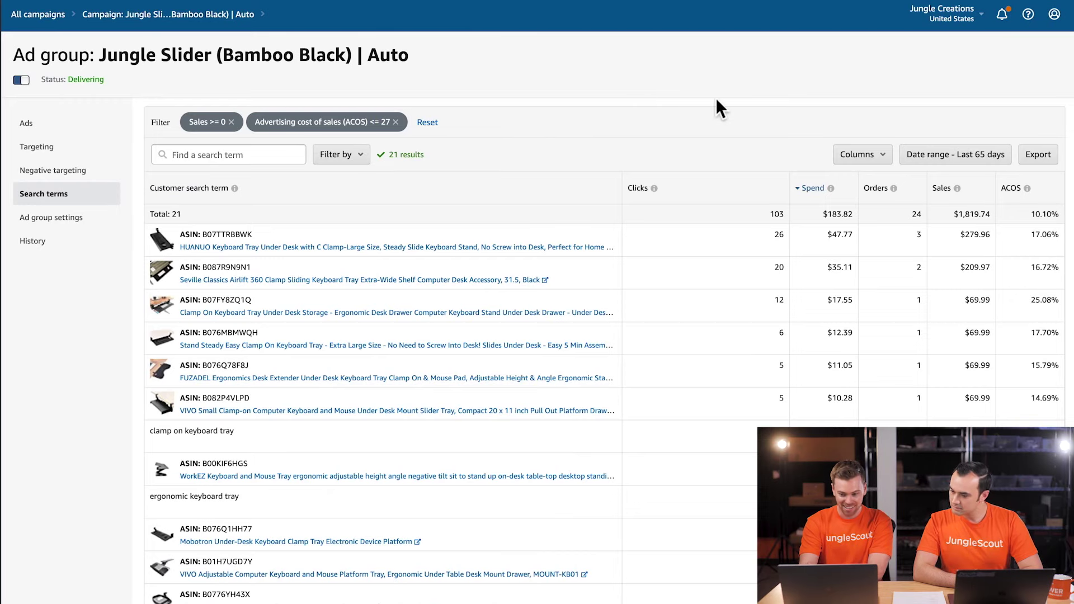
scroll(716, 101, down, 2)
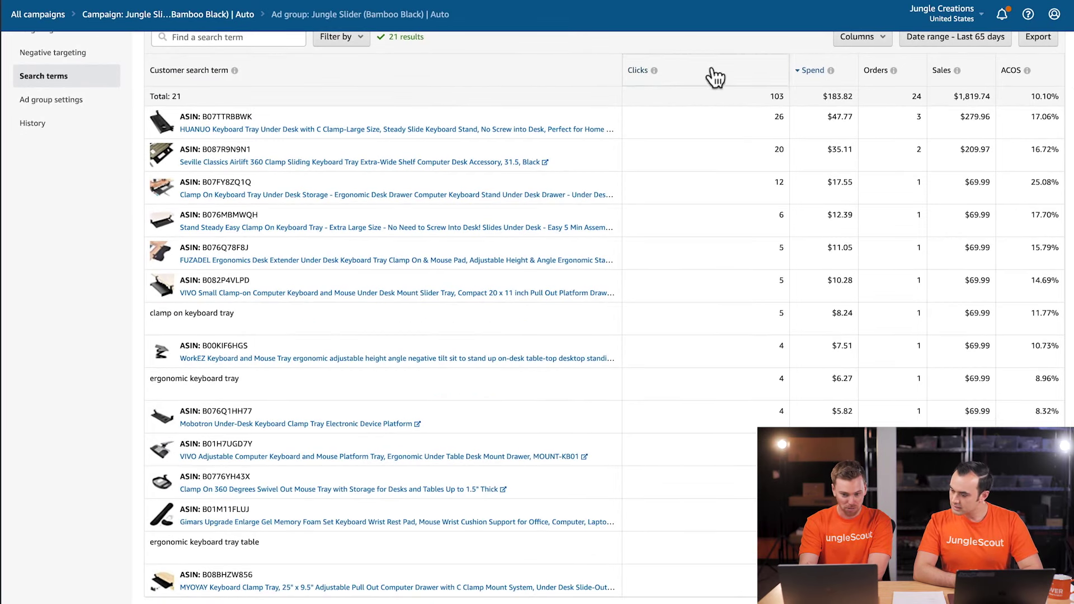
scroll(704, 40, up, 1)
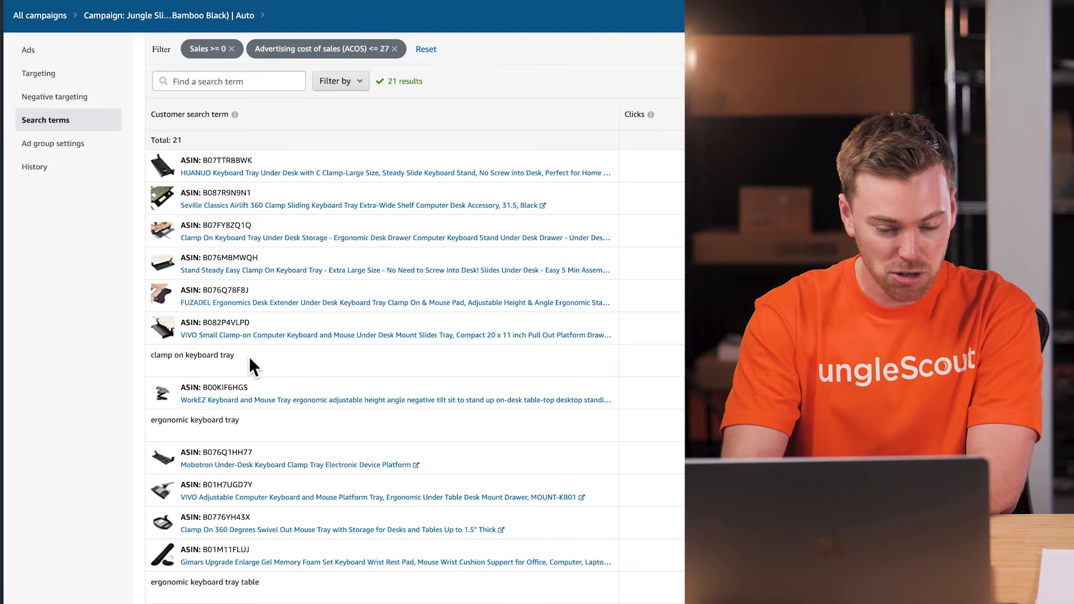
Step: Copy the terms "clamp on keyboard tray" and "ergonomic keyboard tray" and the ASIN B07TTRBBWK from the filtered search terms into the keywords list's Add column
drag(245, 356, 147, 355)
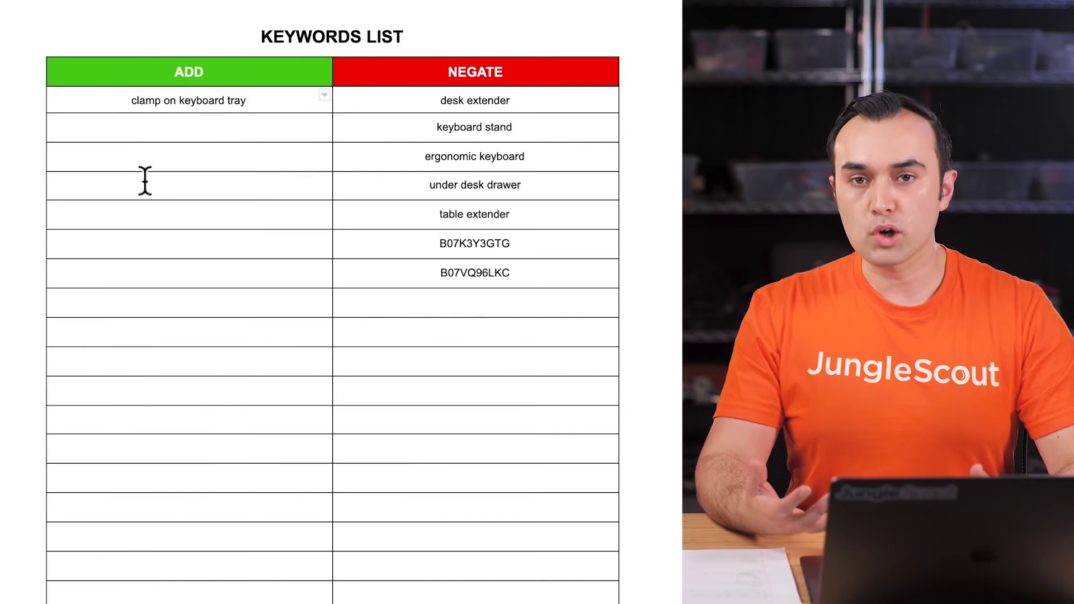
double_click(161, 130)
text(ergonomic keyboard tray)
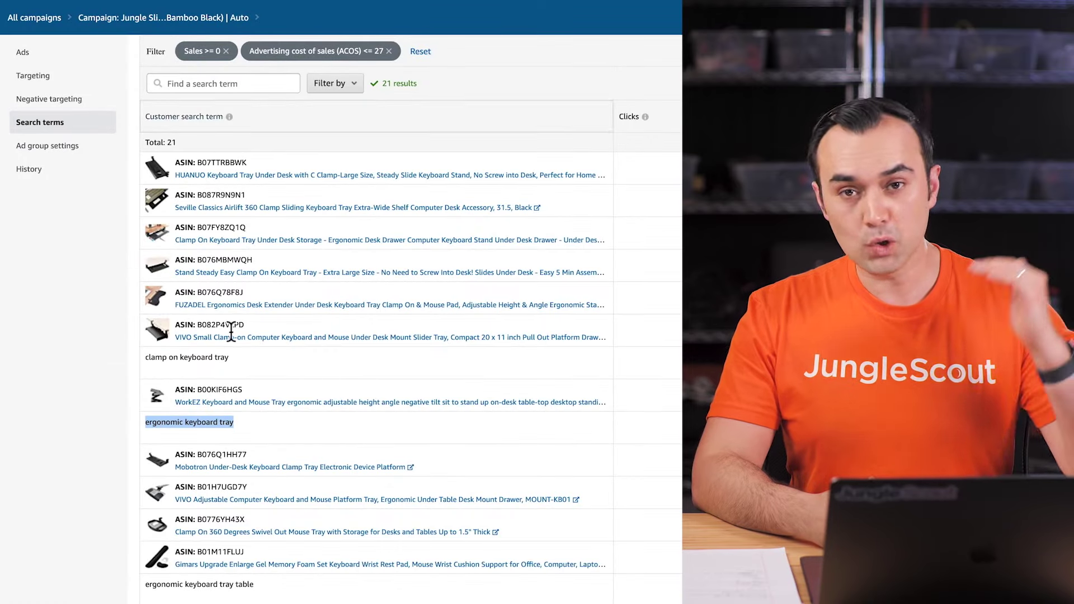
scroll(261, 412, down, 4)
drag(260, 380, 147, 390)
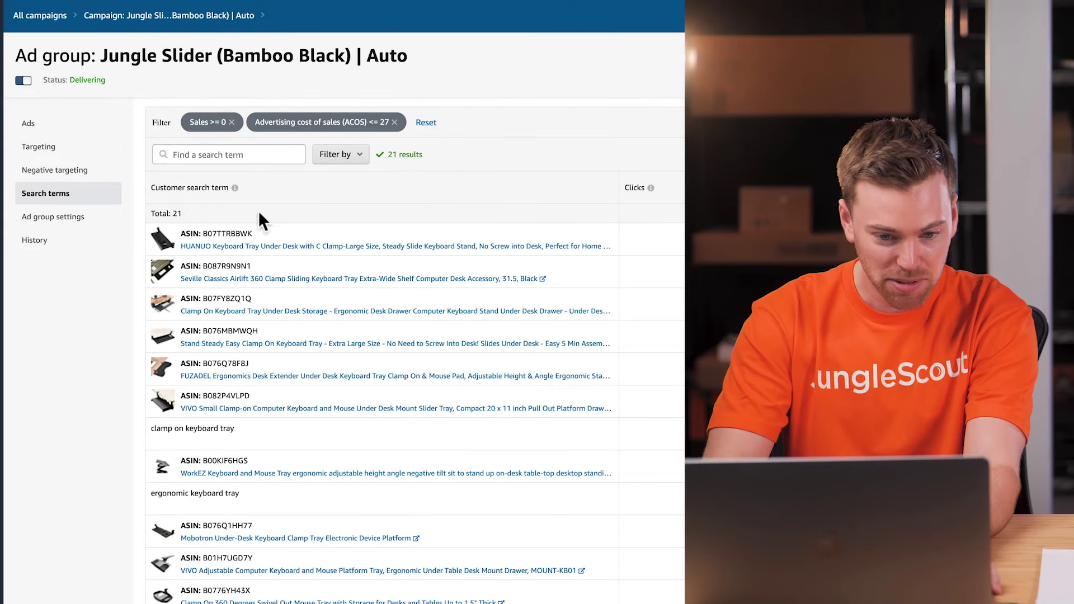
double_click(236, 233)
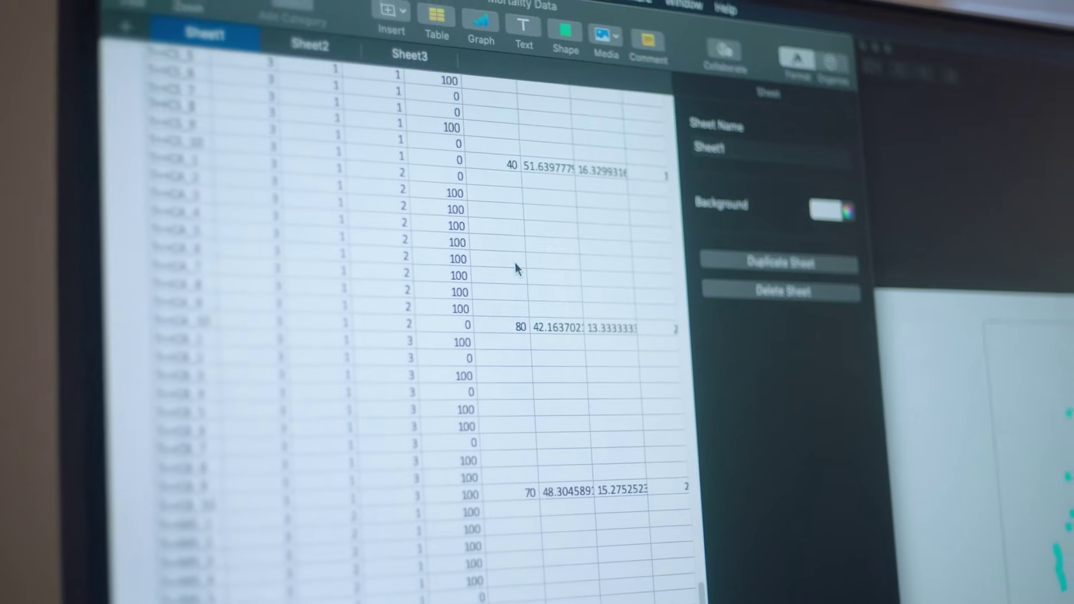
Step: Open the targeting page of the Jungle Slider (Bamboo Black) | Auto ad group to view its automatic targeting groups and bids
scroll(482, 271, down, 10)
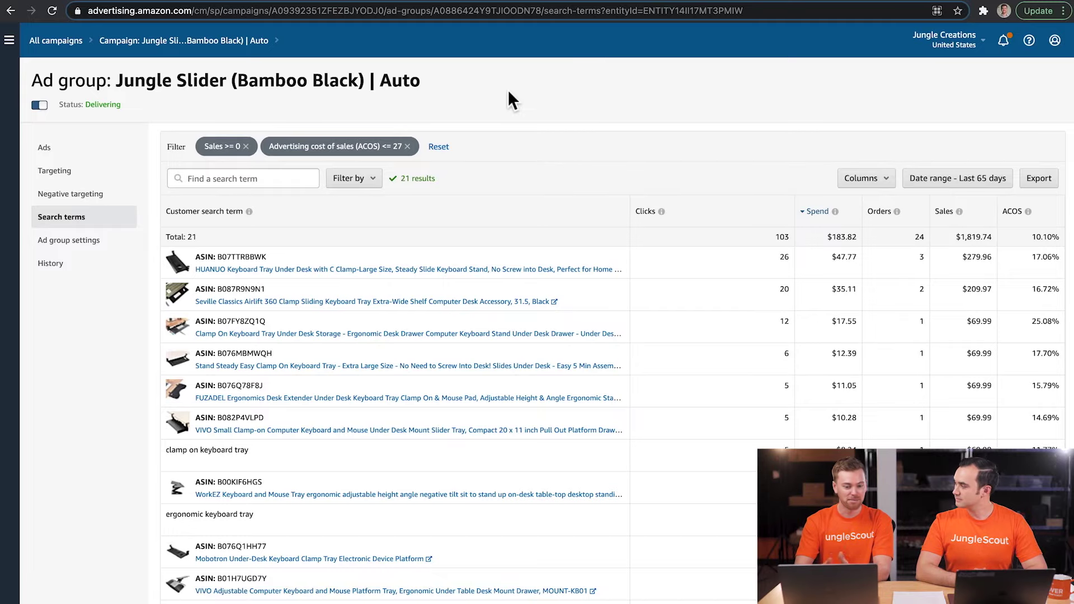
click(116, 173)
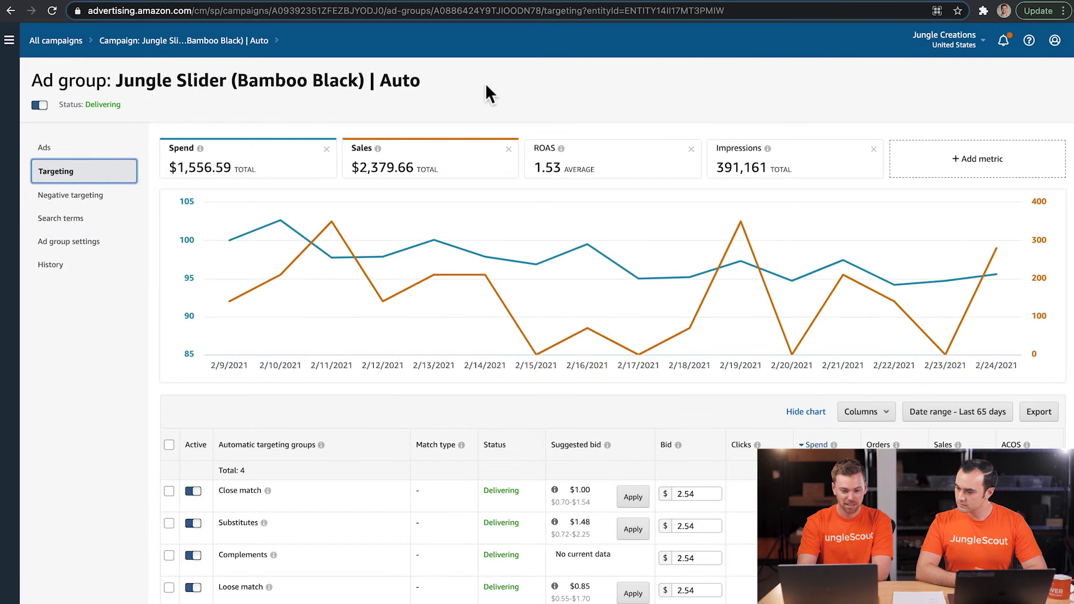
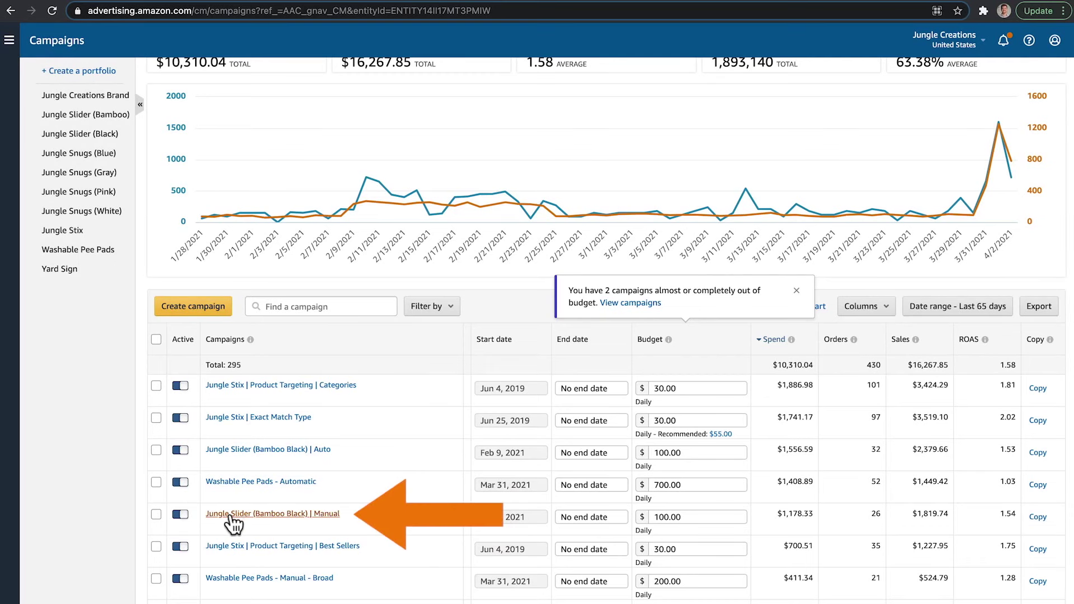
Step: Open the search terms of the Jungle Slider (Bamboo Natural) | Broad Match Type ad group in the Jungle Slider (Bamboo Black) | Manual campaign
click(230, 514)
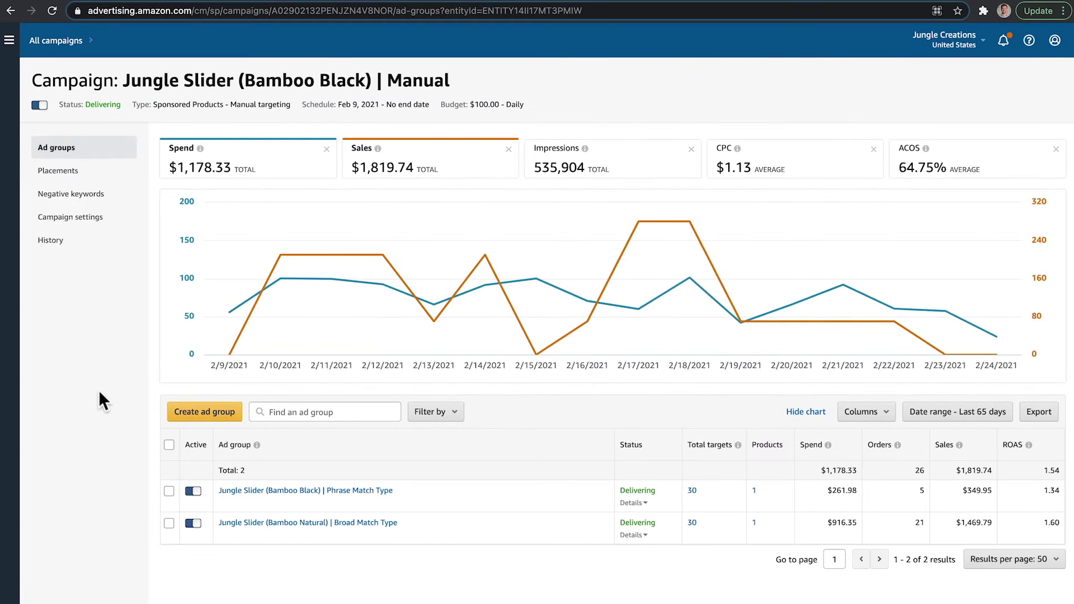
click(263, 527)
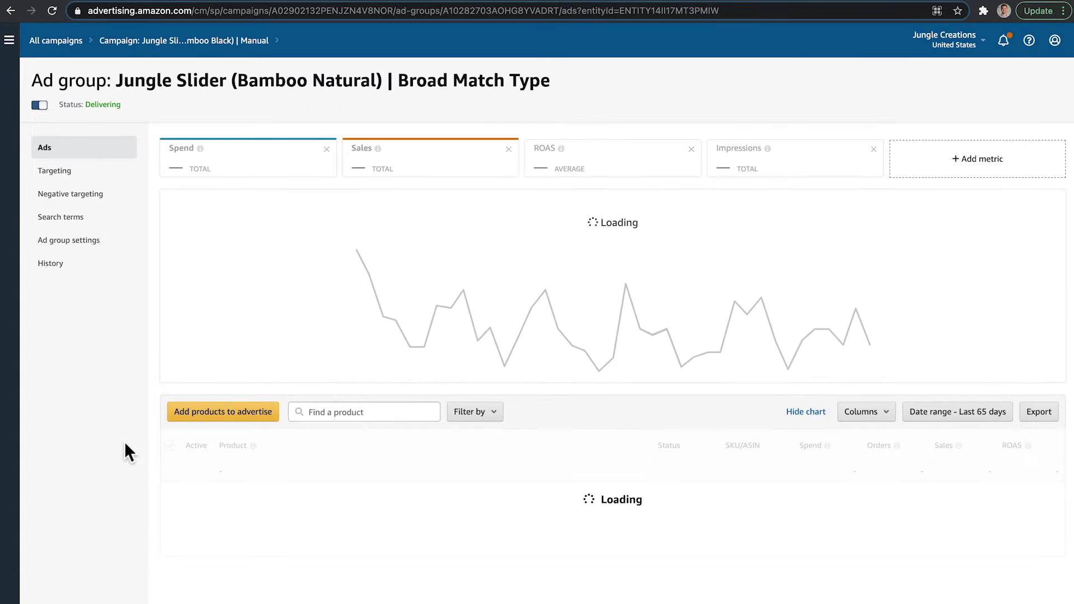
click(100, 223)
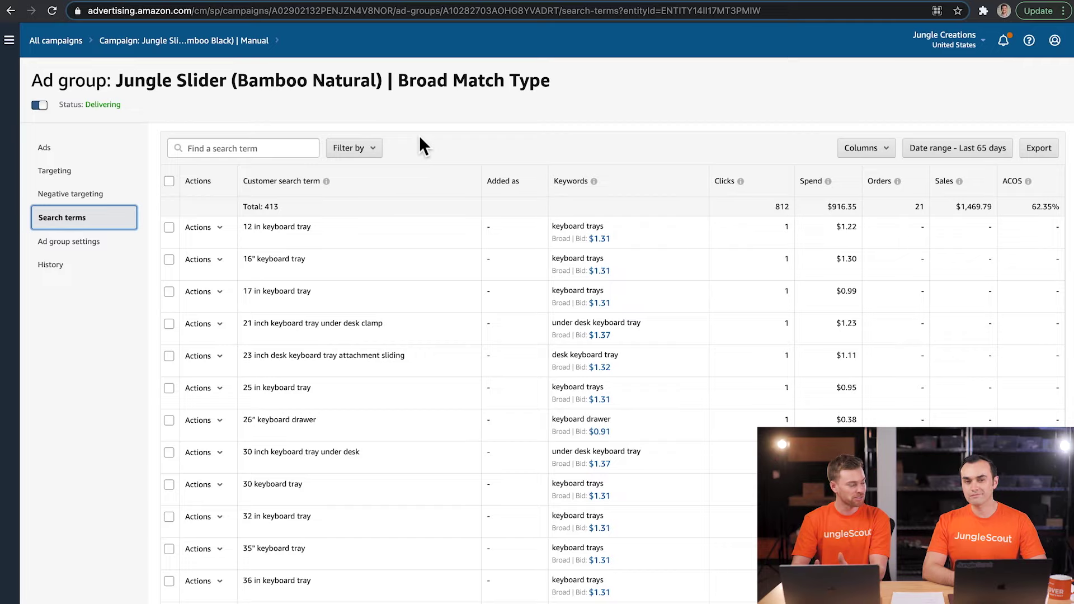
Step: Filter the ad group's search terms to those with clicks greater than or equal to 10
click(372, 149)
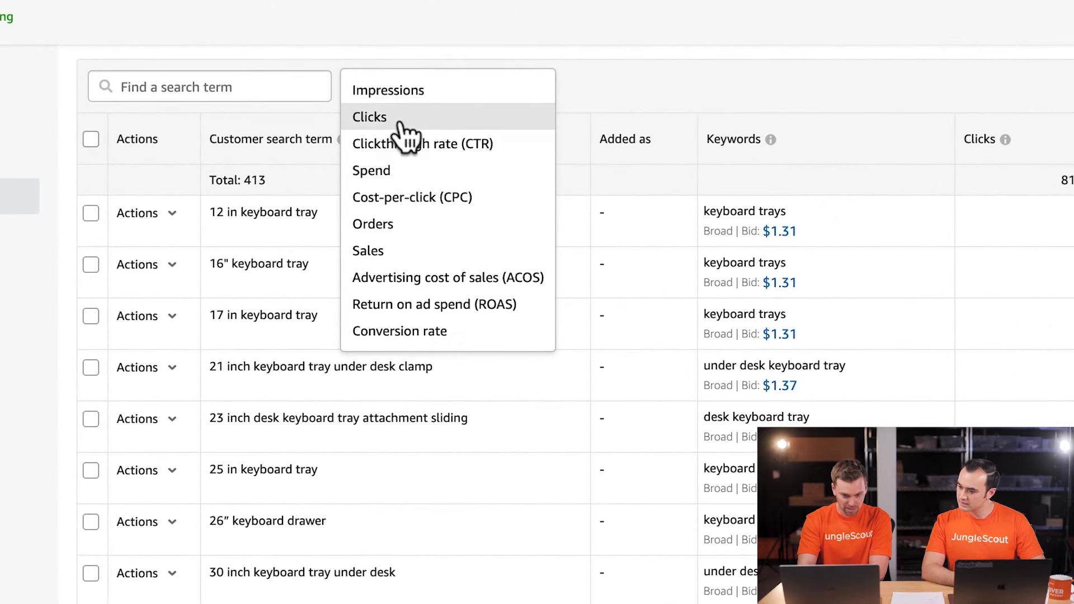
click(401, 121)
click(283, 89)
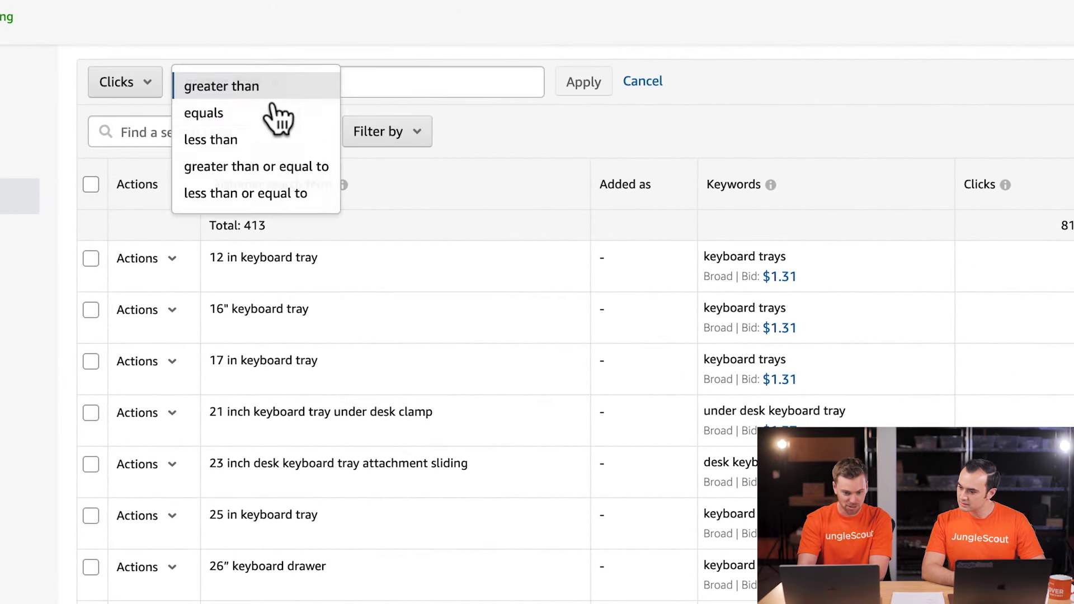
click(274, 168)
click(435, 89)
key(Return)
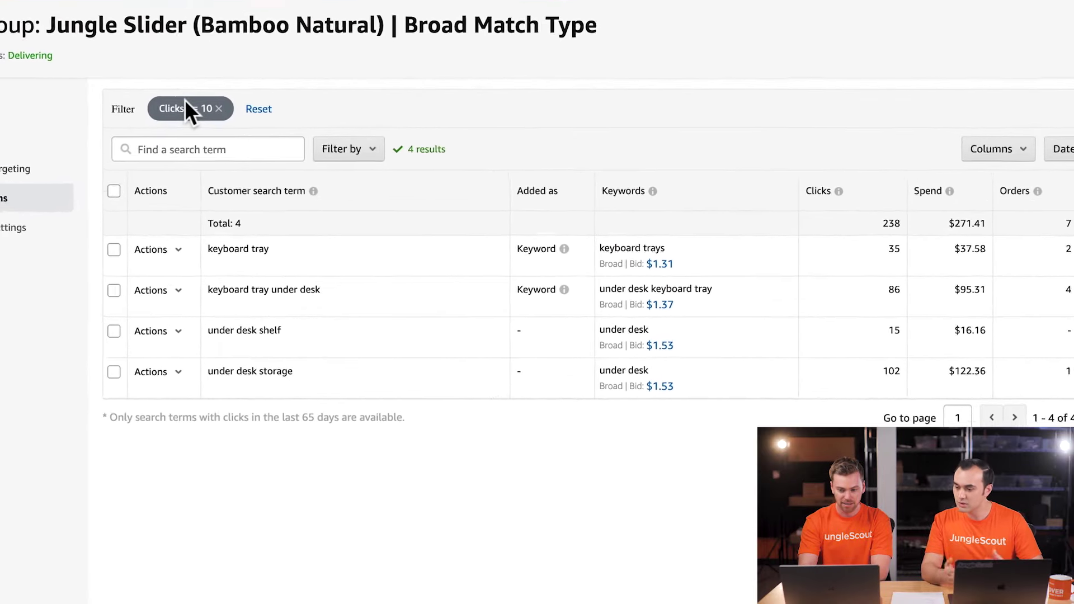
Step: Lower the threshold of the clicks filter and sort the search terms by spend, highest first
click(167, 93)
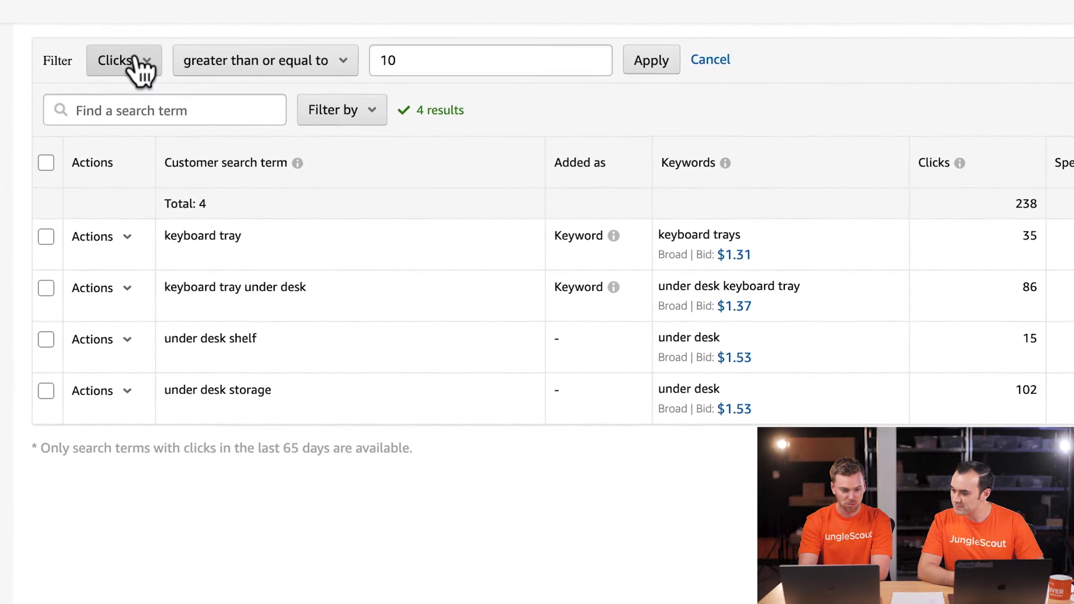
click(436, 57)
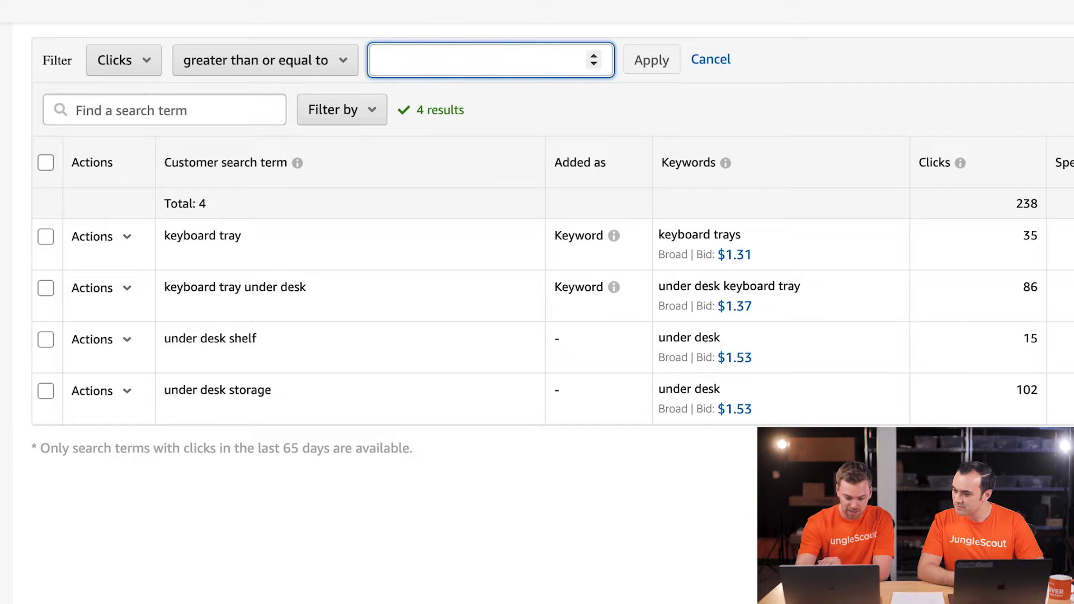
key(Return)
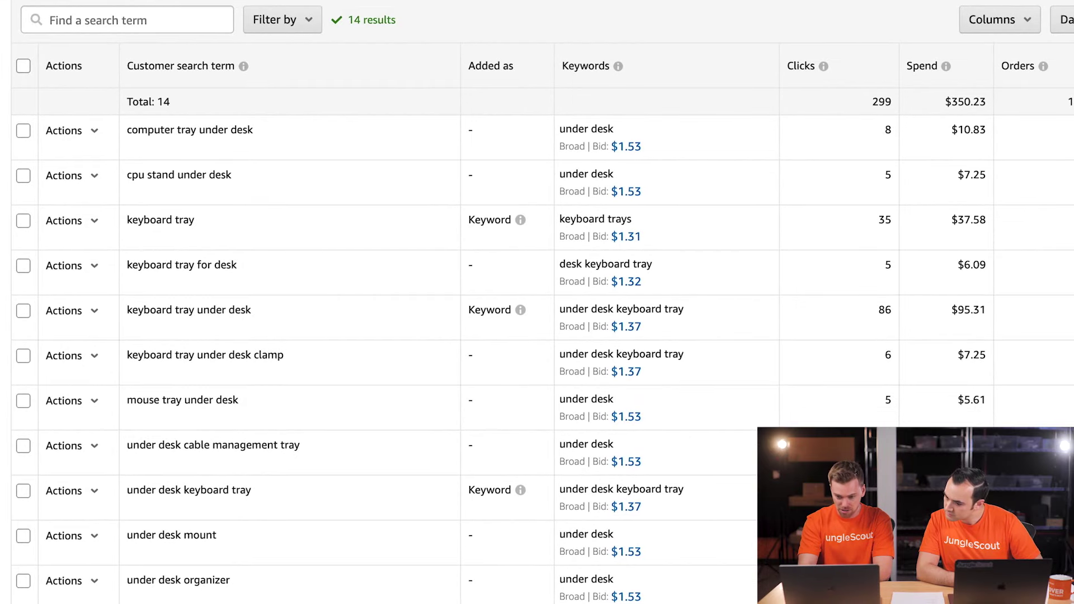
click(919, 63)
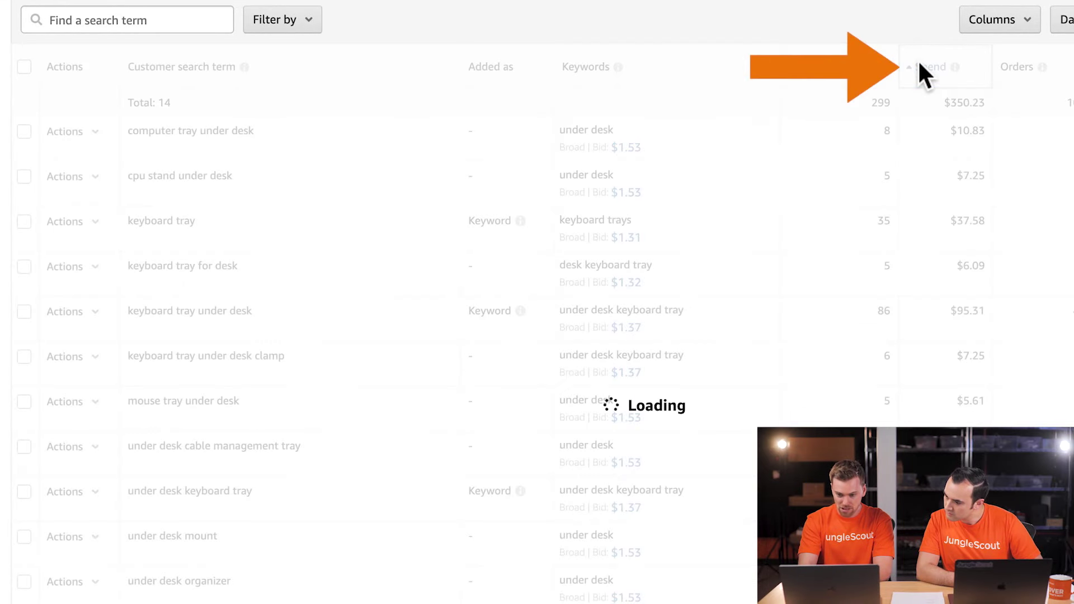
click(923, 64)
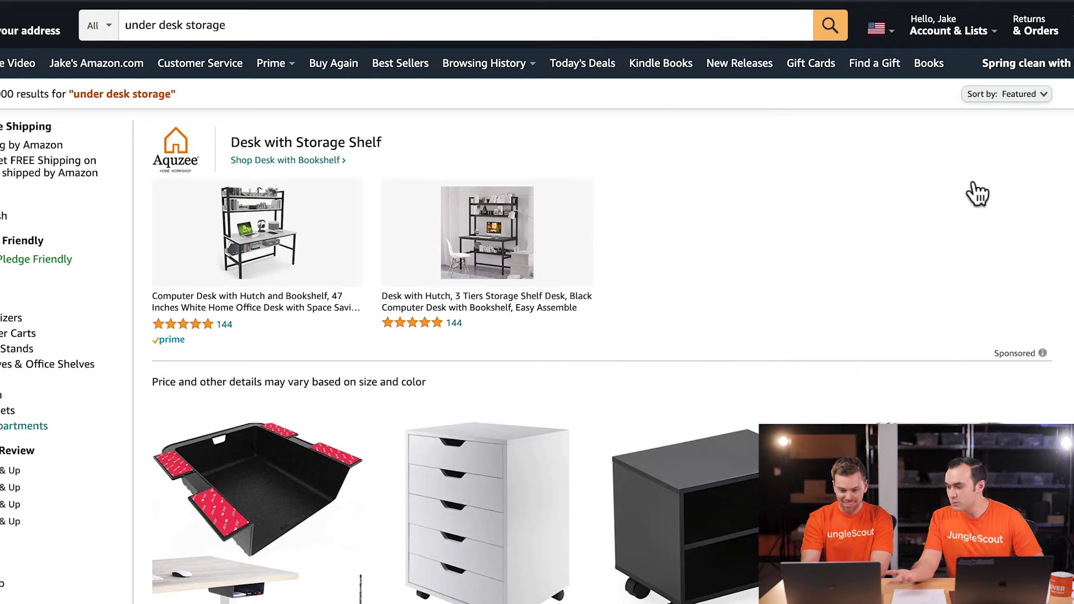
Step: Examine the Amazon search results for "under desk storage" to judge how relevant the products are to the keyboard tray
scroll(1059, 305, down, 6)
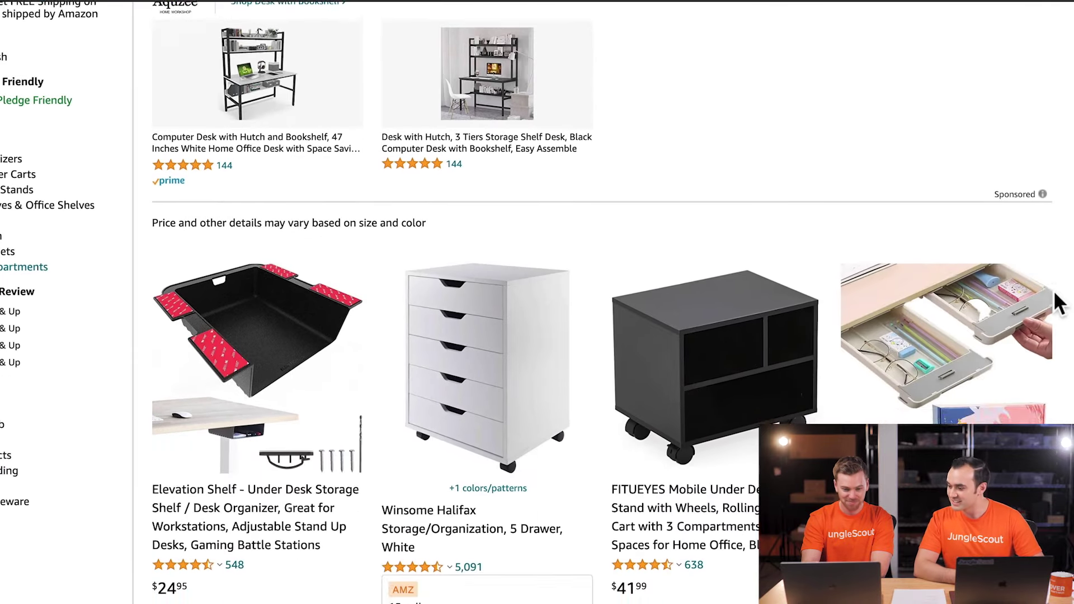
scroll(1059, 305, down, 1)
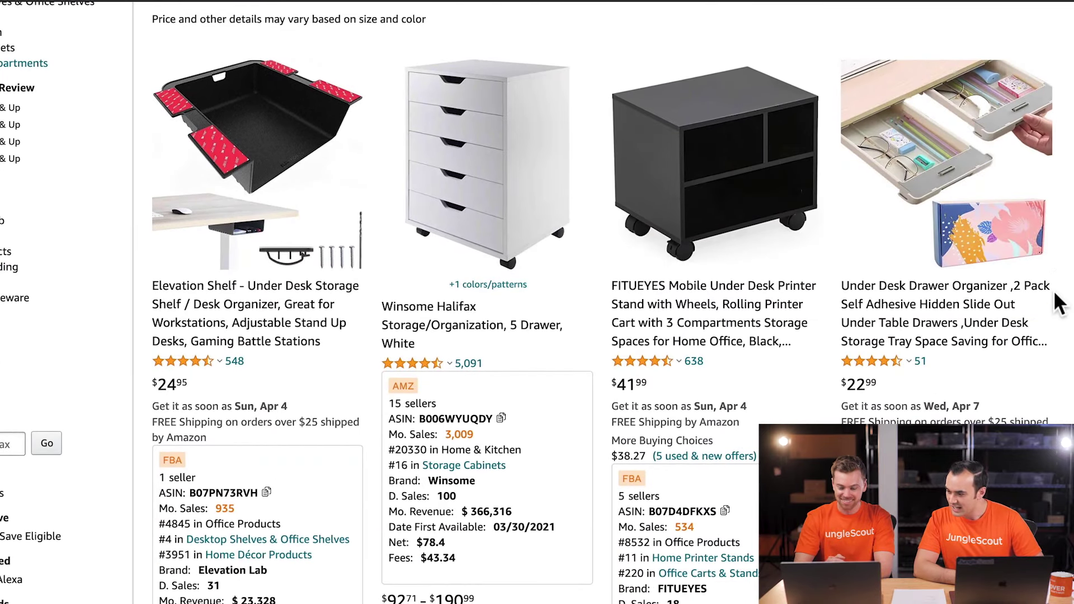
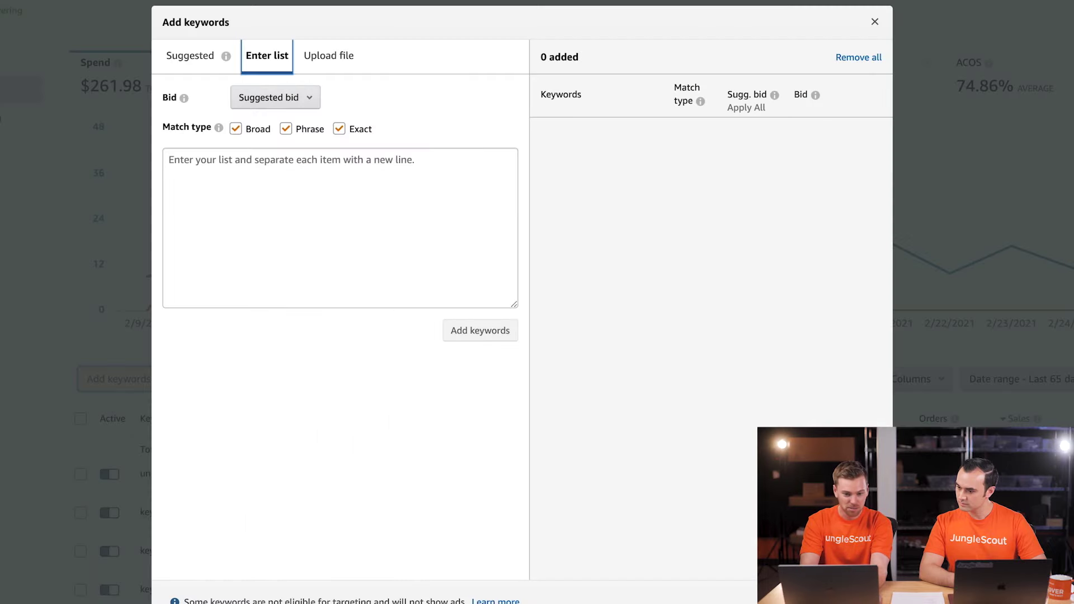
Step: Copy the keyword phrases from the keywords list's Add column, leaving out the ASINs, and paste them into the ad group's list of keywords to add
click(319, 195)
text(clamp on keyboard tray ergonomic keyboard tray ergonomic keyboard tray table keyboard tray under jungle stix keyboard tray)
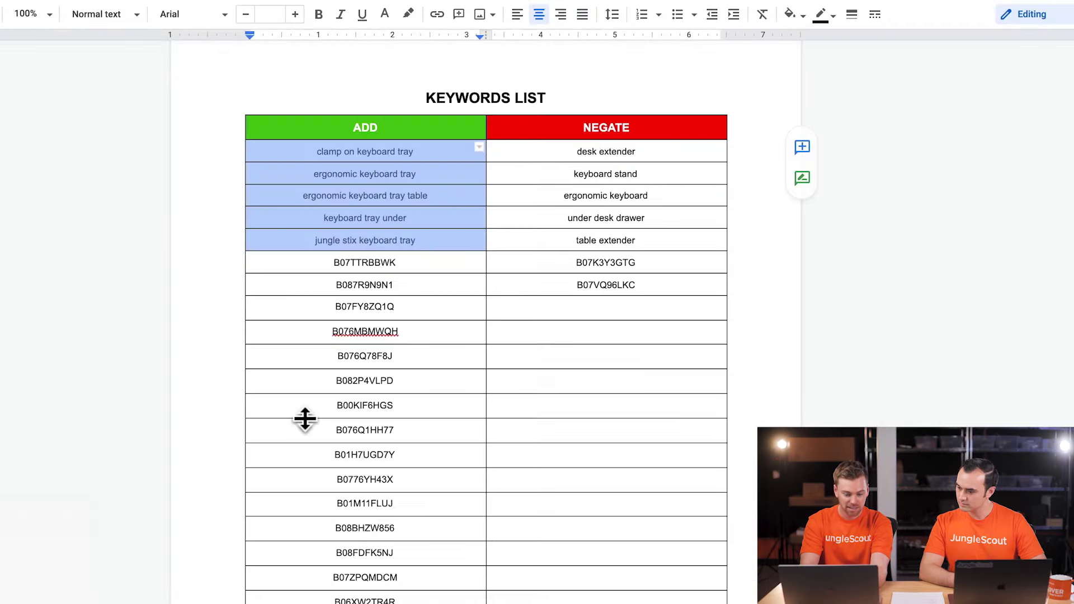
scroll(305, 418, down, 10)
drag(297, 144, 448, 592)
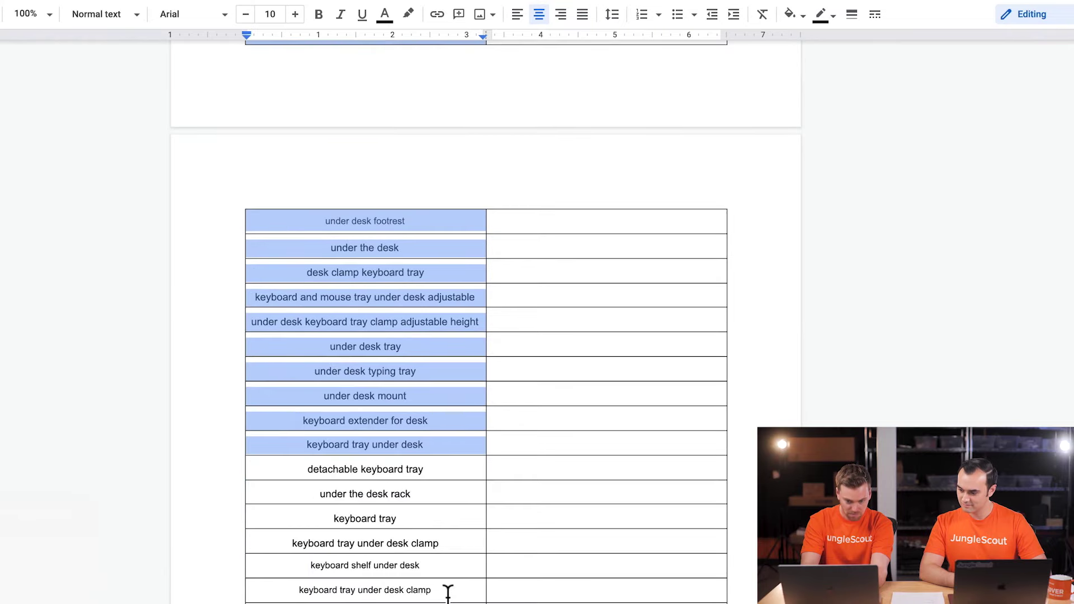
scroll(448, 591, up, 2)
drag(274, 70, 419, 600)
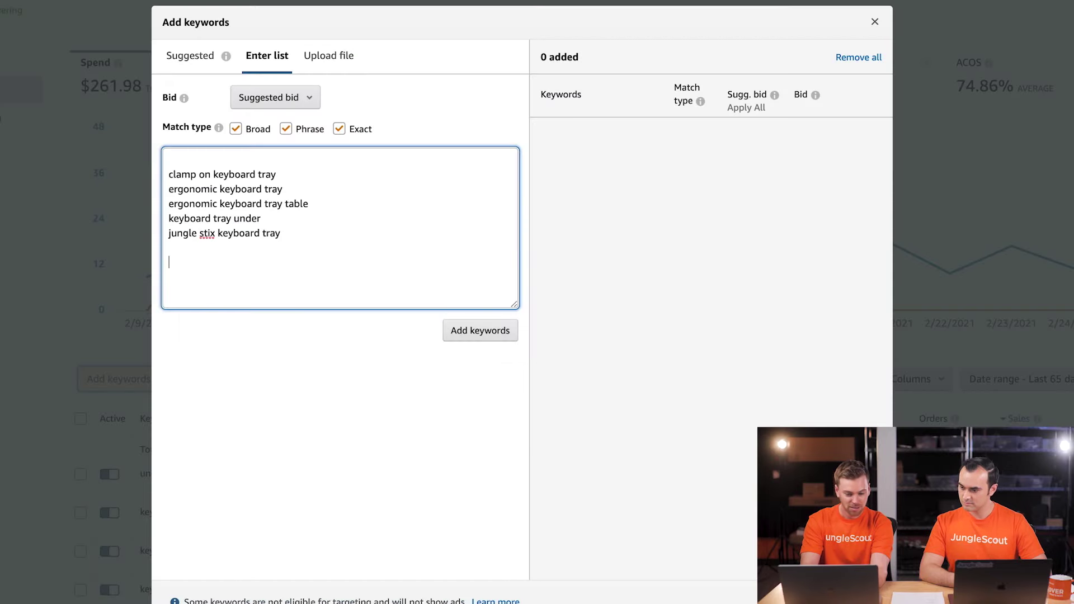
key(super+v)
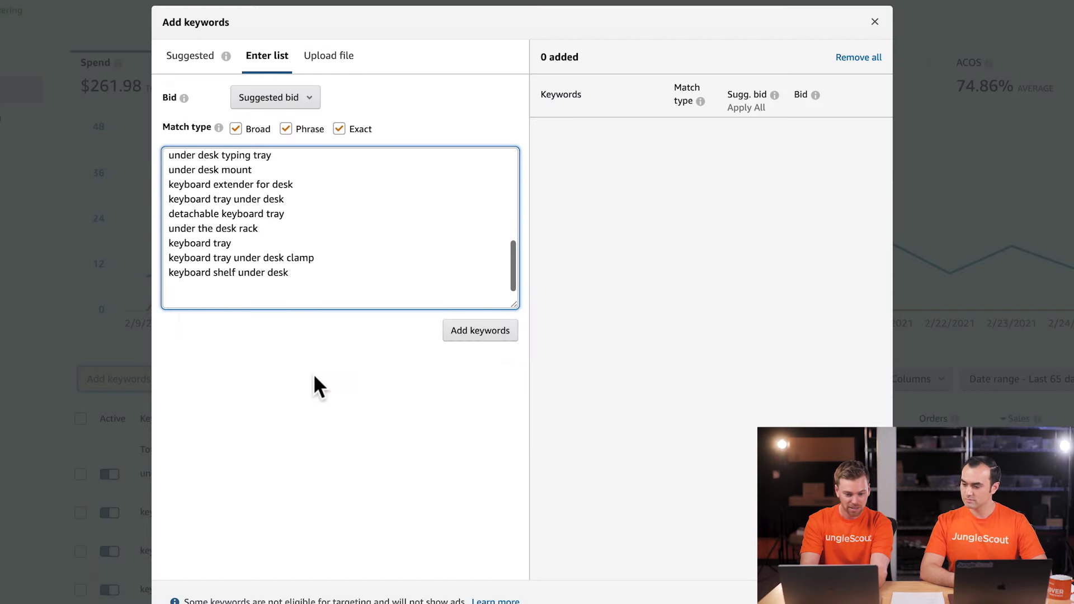
scroll(246, 282, up, 2)
scroll(246, 282, up, 4)
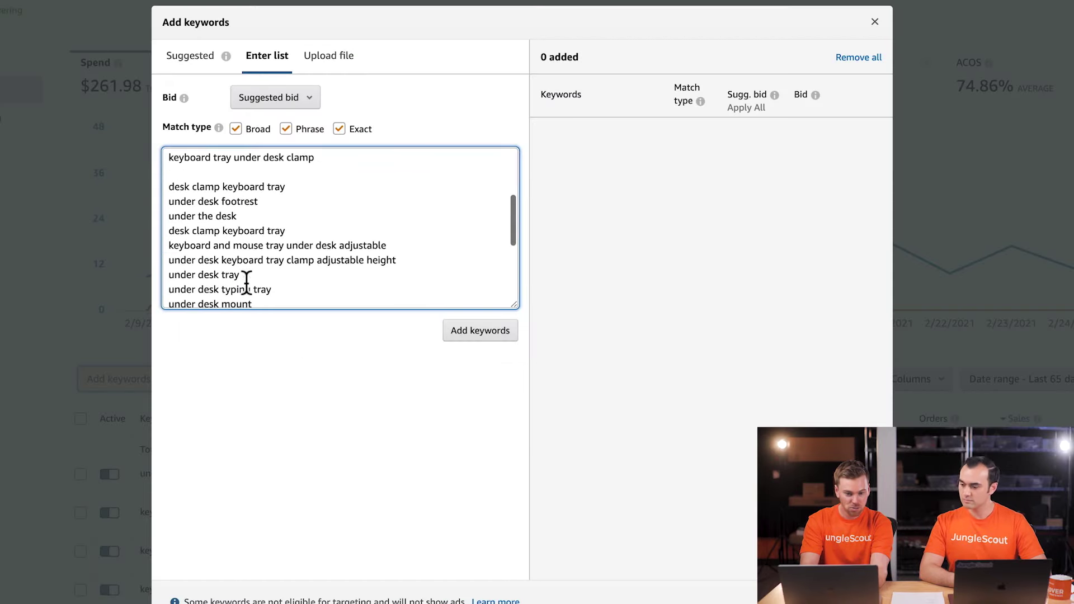
scroll(246, 282, up, 1)
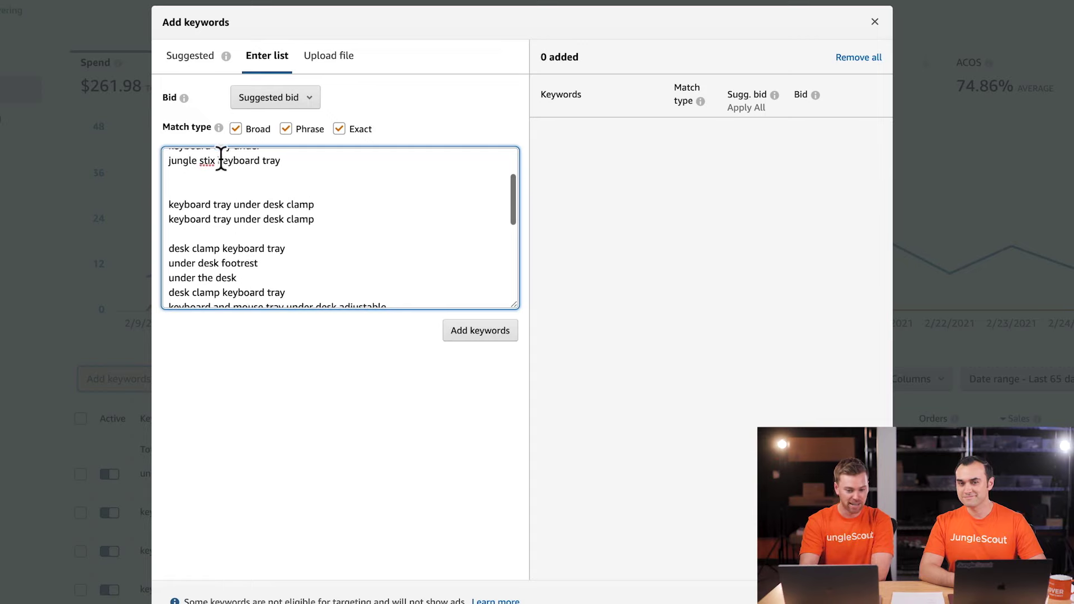
Step: Exclude the Broad and Exact match types and submit the entered keywords as Phrase match only
click(236, 130)
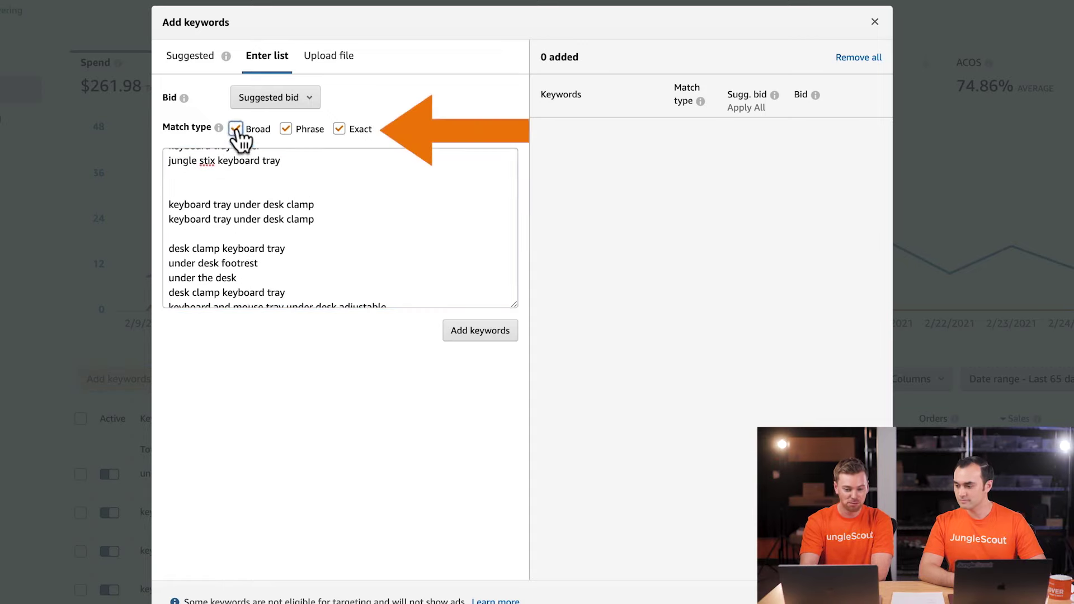
click(339, 129)
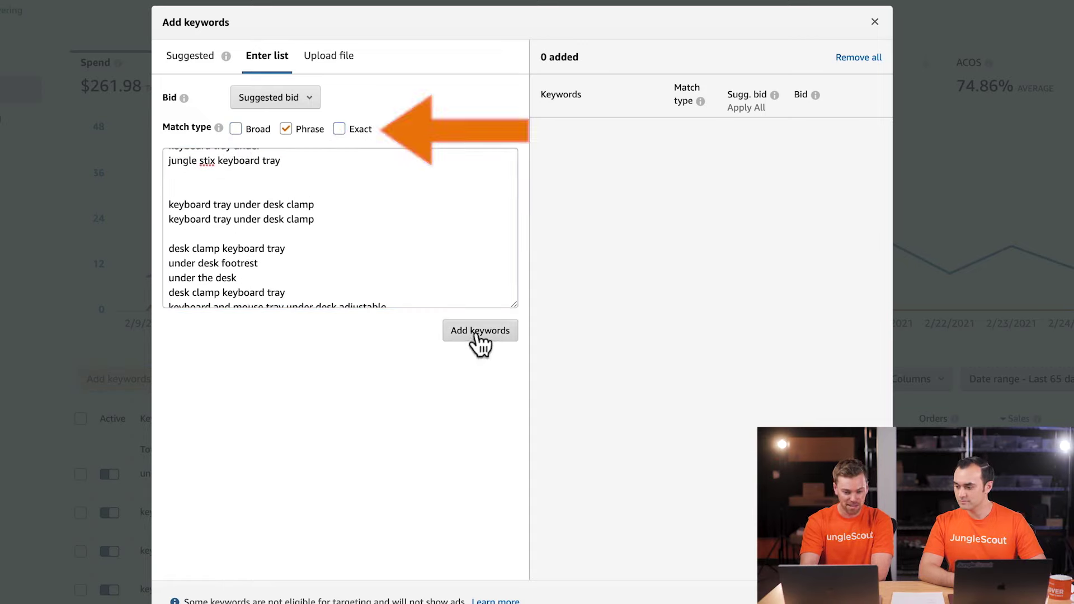
click(475, 330)
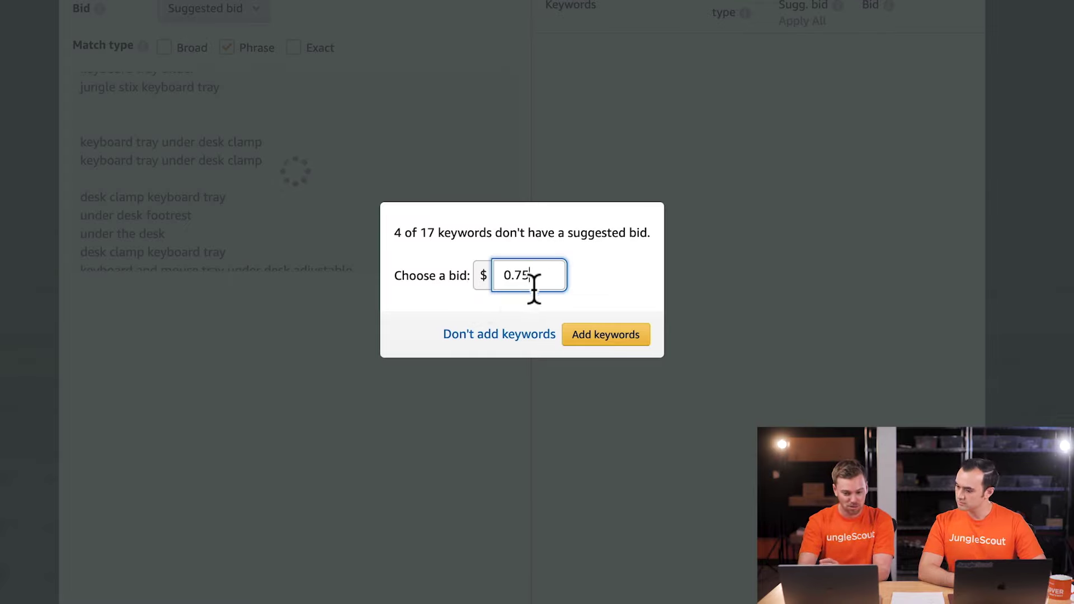
Step: Replace the bid for the keywords that have no suggested bid and add those keywords
drag(539, 278, 474, 281)
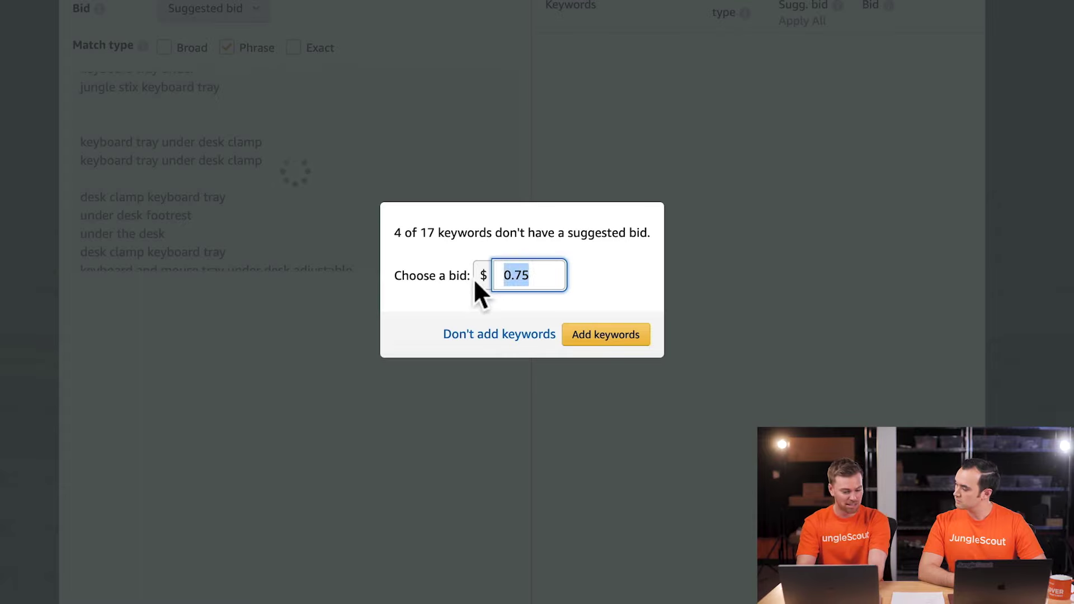
text(1)
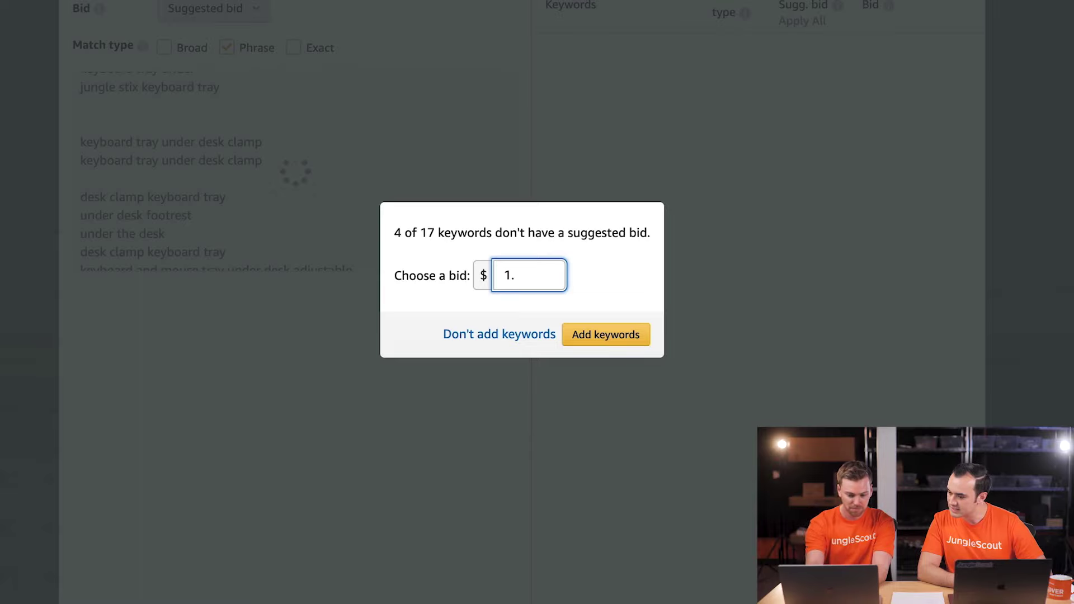
click(588, 339)
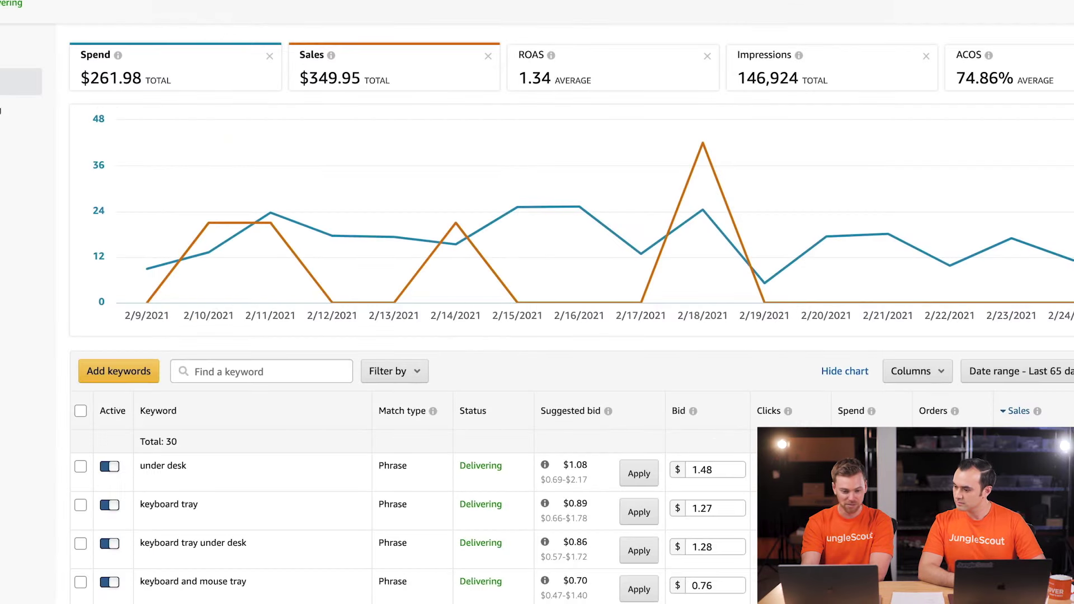
Step: Return to the ad groups of the Jungle Slider (Bamboo Black) | Manual campaign
click(237, 367)
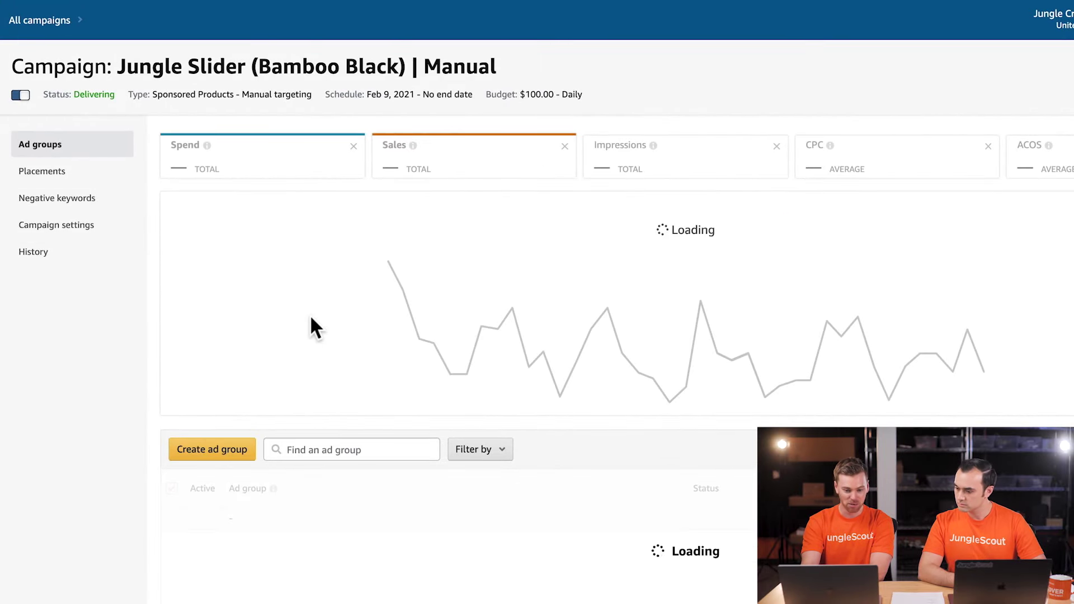
scroll(310, 328, down, 1)
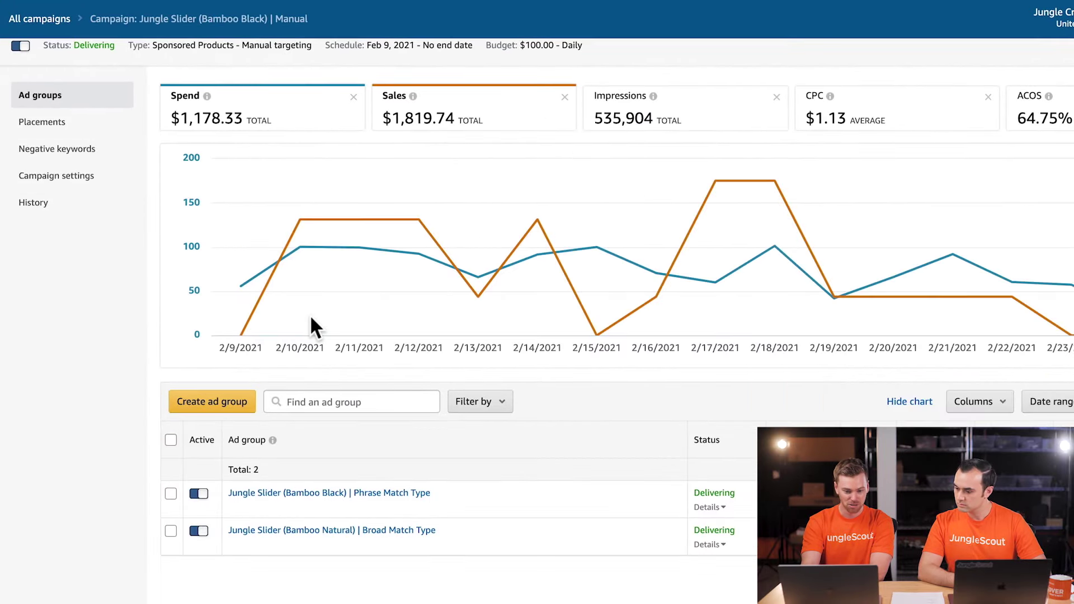
Step: Start adding keywords by entered list in the targeting of the Jungle Slider (Bamboo Natural) | Broad Match Type ad group
click(365, 534)
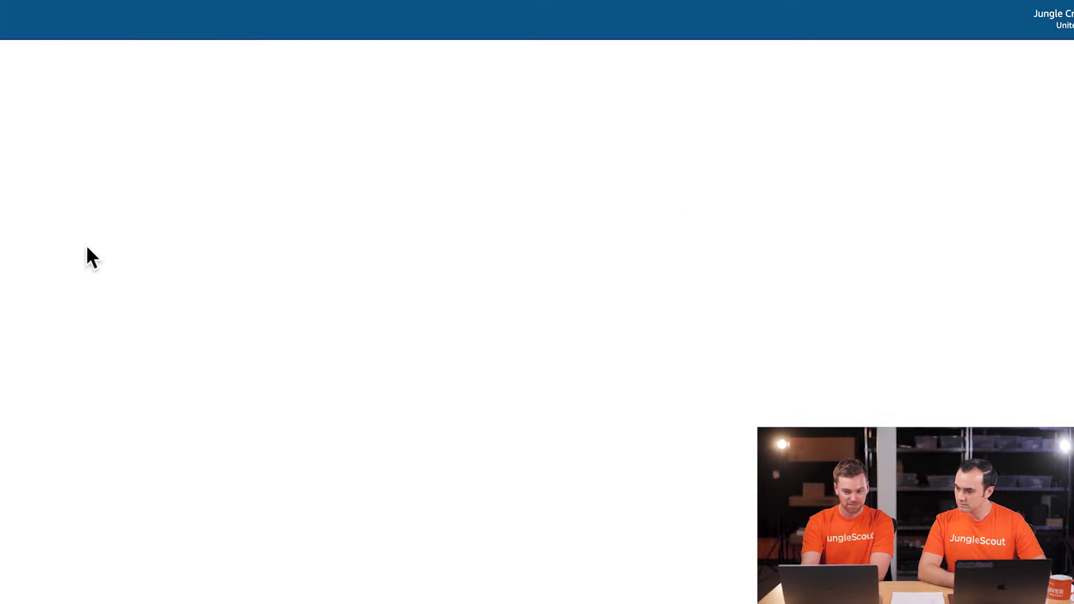
click(67, 173)
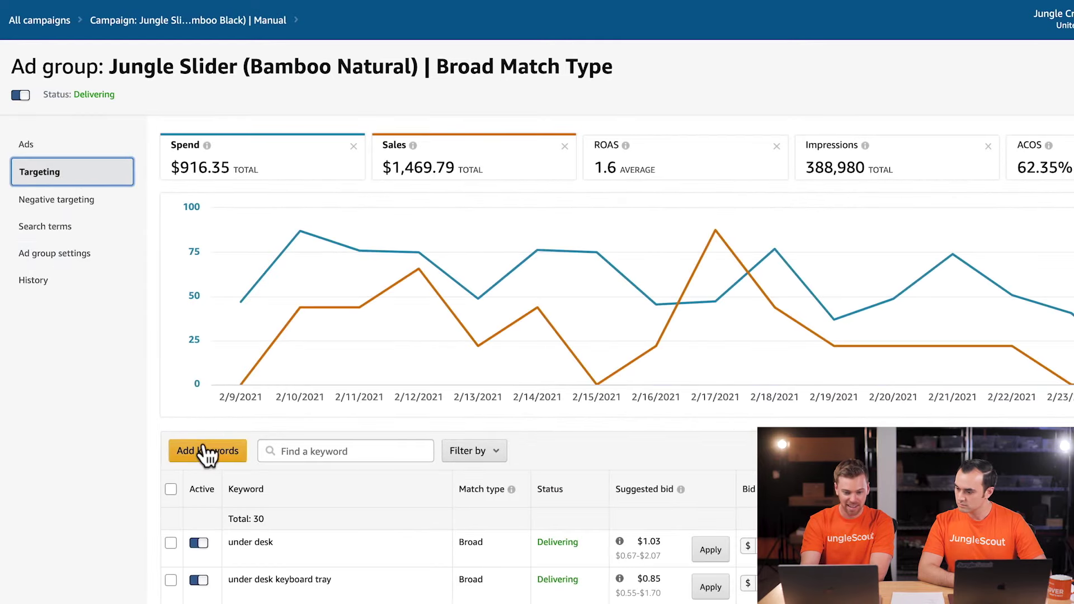
click(206, 447)
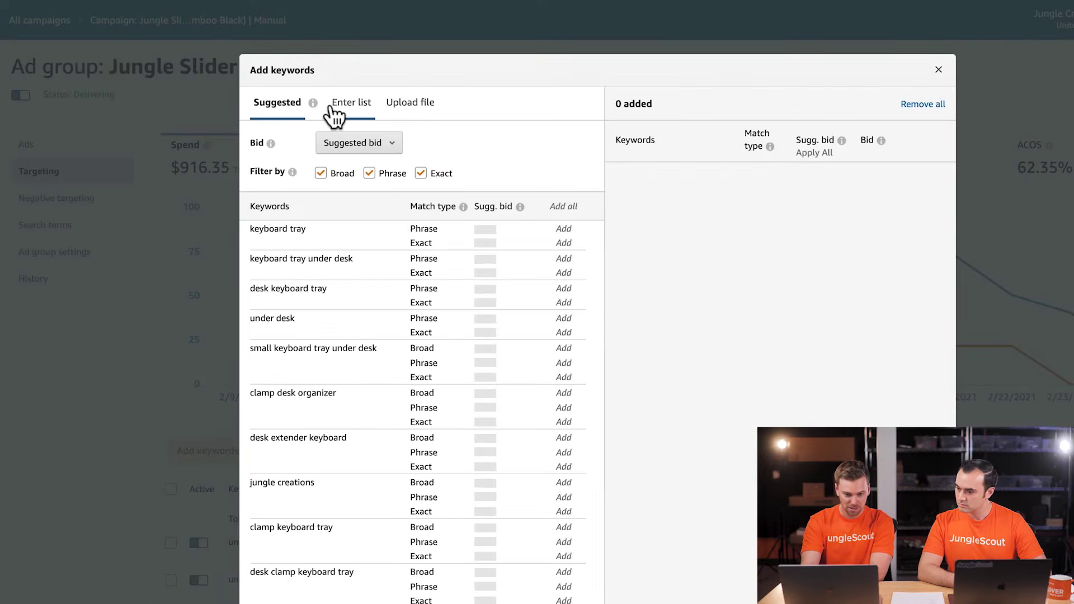
click(334, 110)
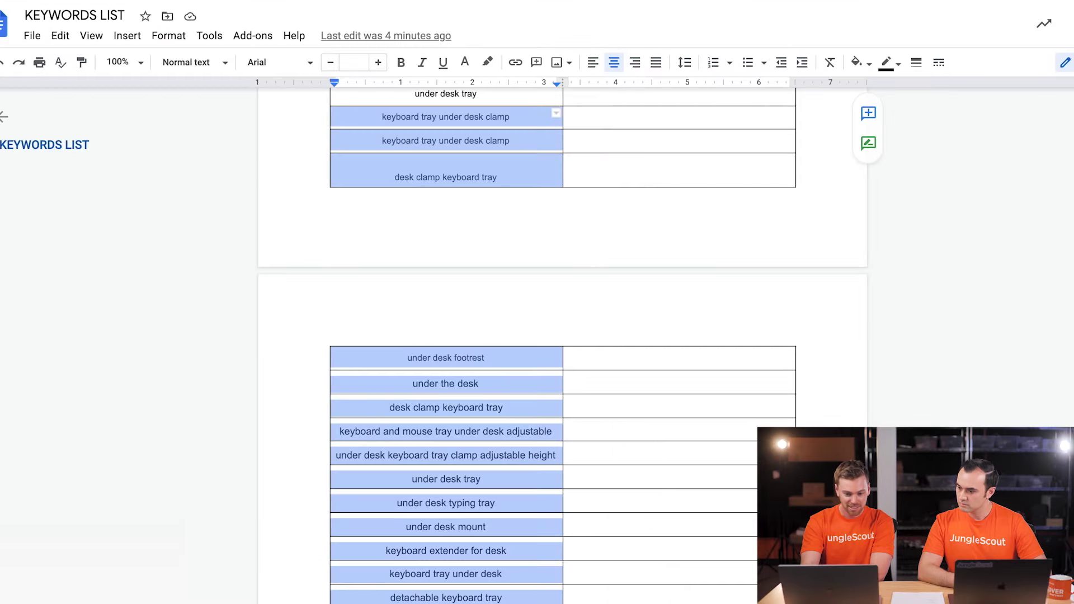
Step: Enter the keyword phrases from the keywords list's Add column and submit them as Broad match only, excluding Phrase and Exact
scroll(382, 178, down, 1)
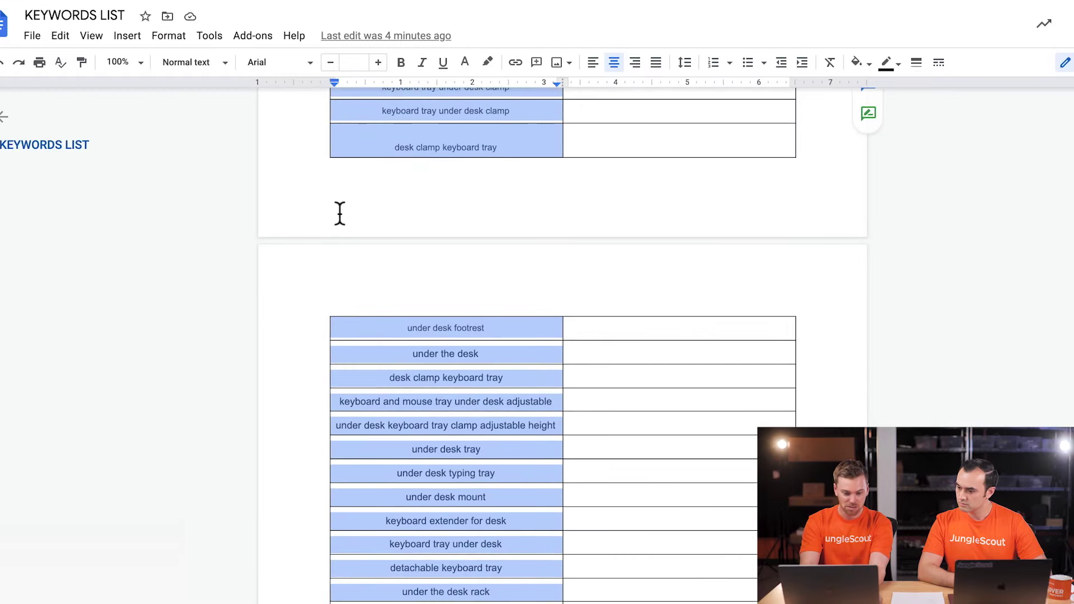
scroll(408, 335, down, 2)
scroll(405, 331, up, 1)
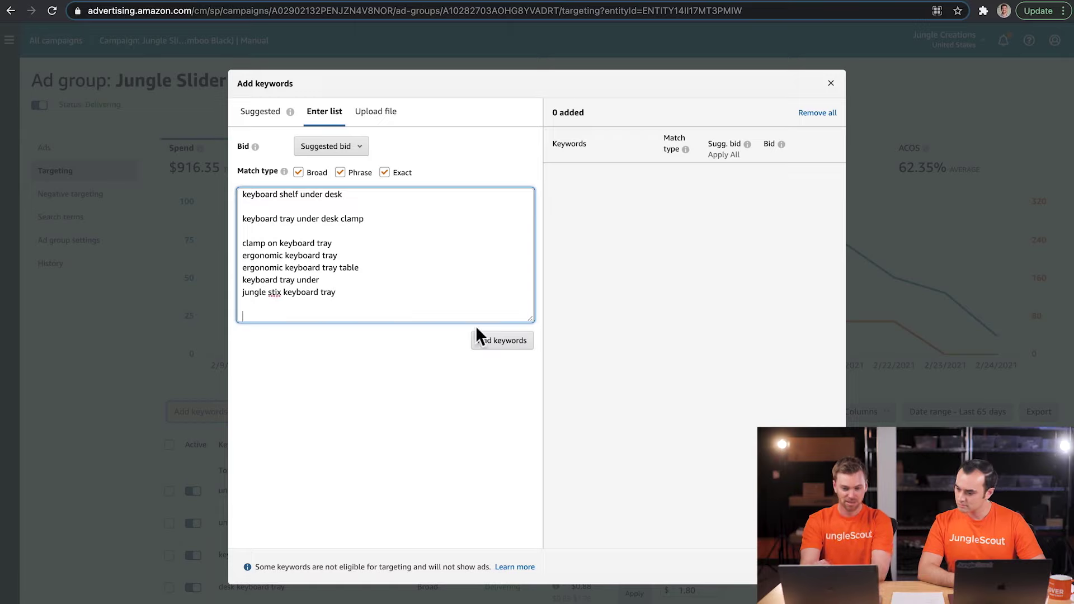
click(341, 173)
click(385, 173)
click(506, 341)
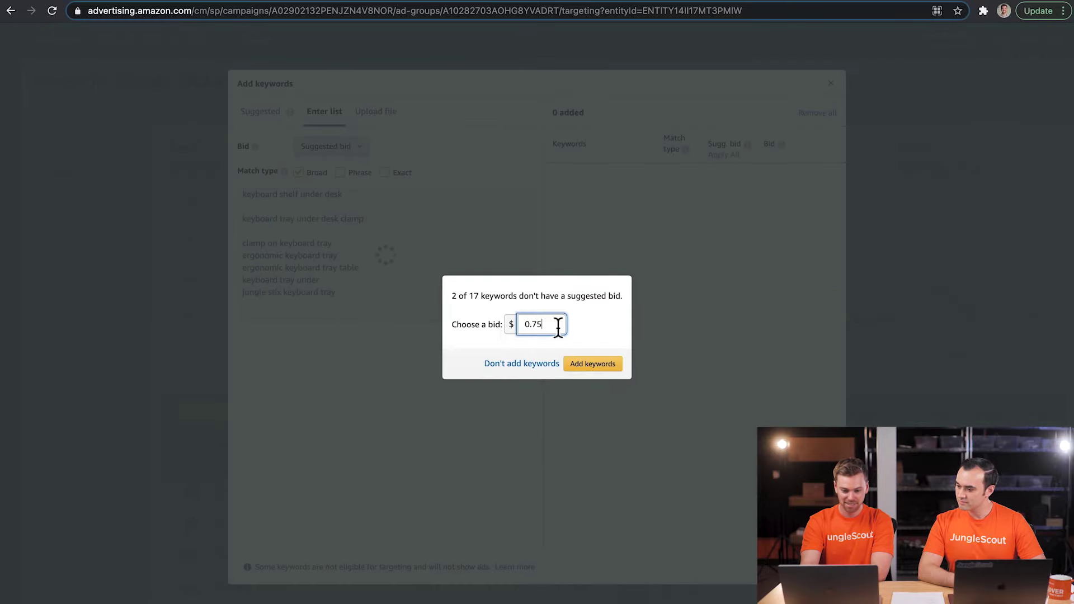
Step: Set a $1.50 bid for the keywords without a suggested bid, add the keywords and dismiss the confirmation
drag(558, 327, 504, 321)
text(1.5)
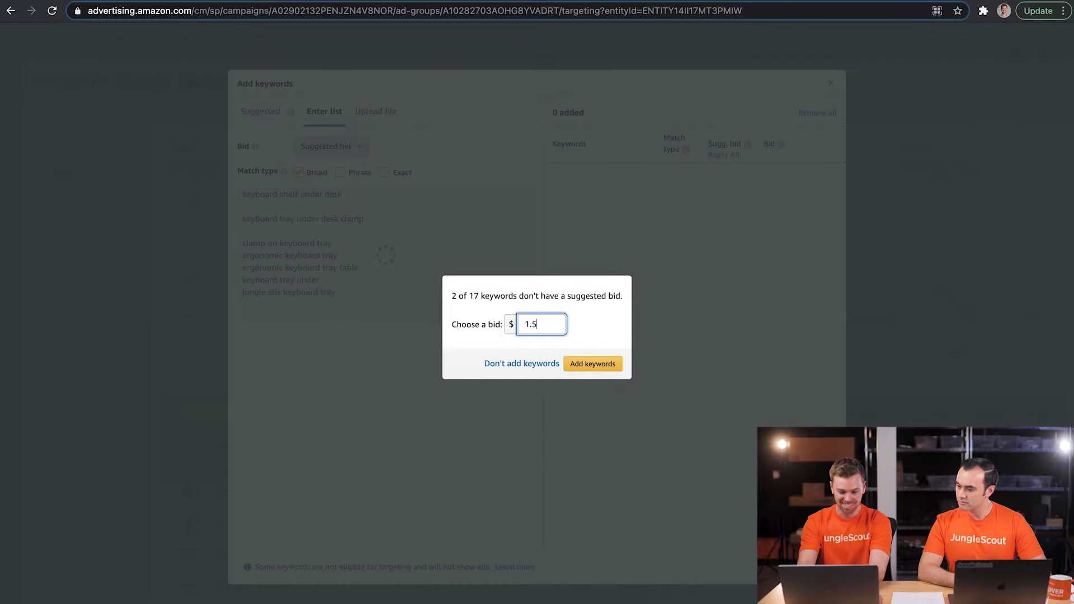
text(0)
click(592, 364)
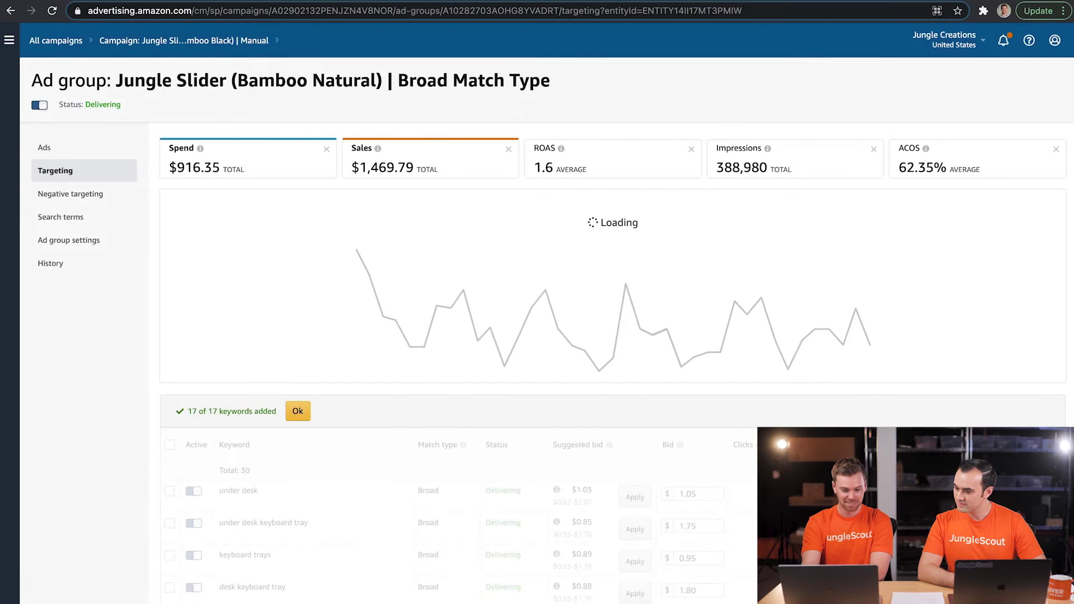
click(298, 412)
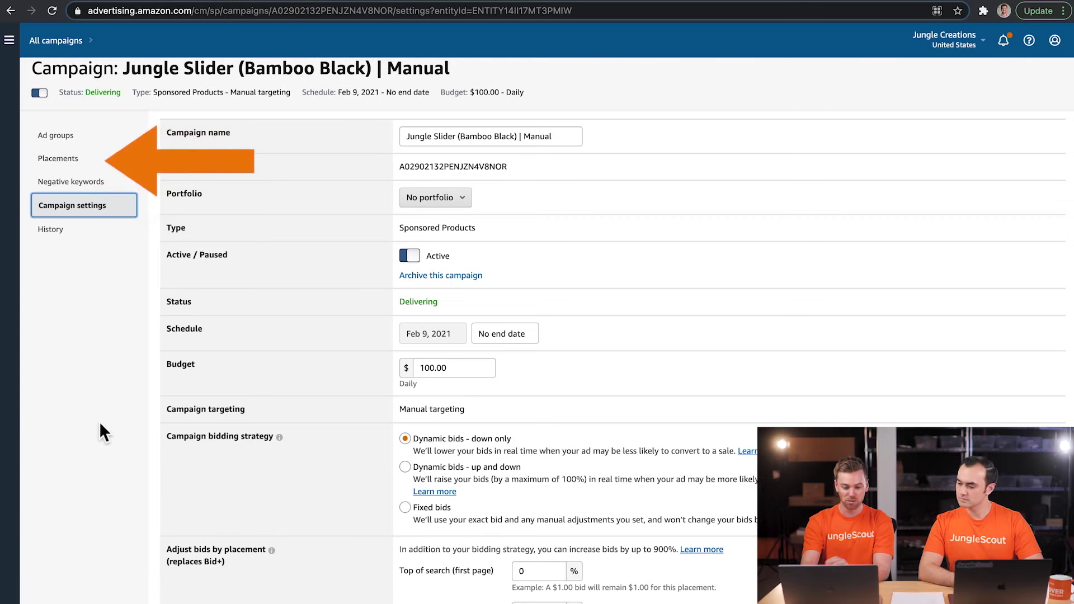
Step: View the placements data of the Jungle Slider (Bamboo Black) | Manual campaign
click(89, 158)
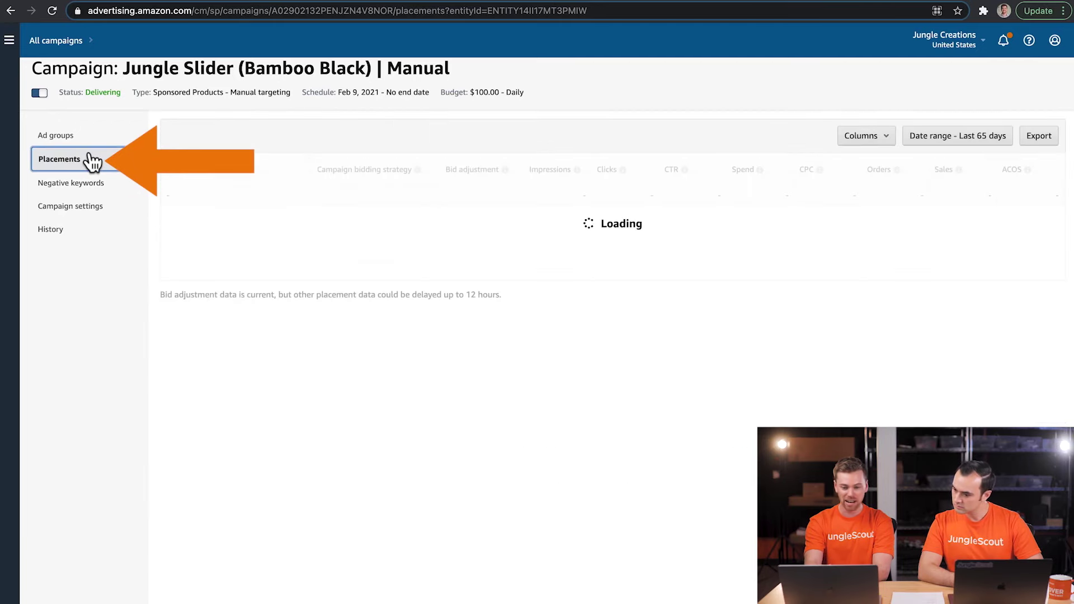
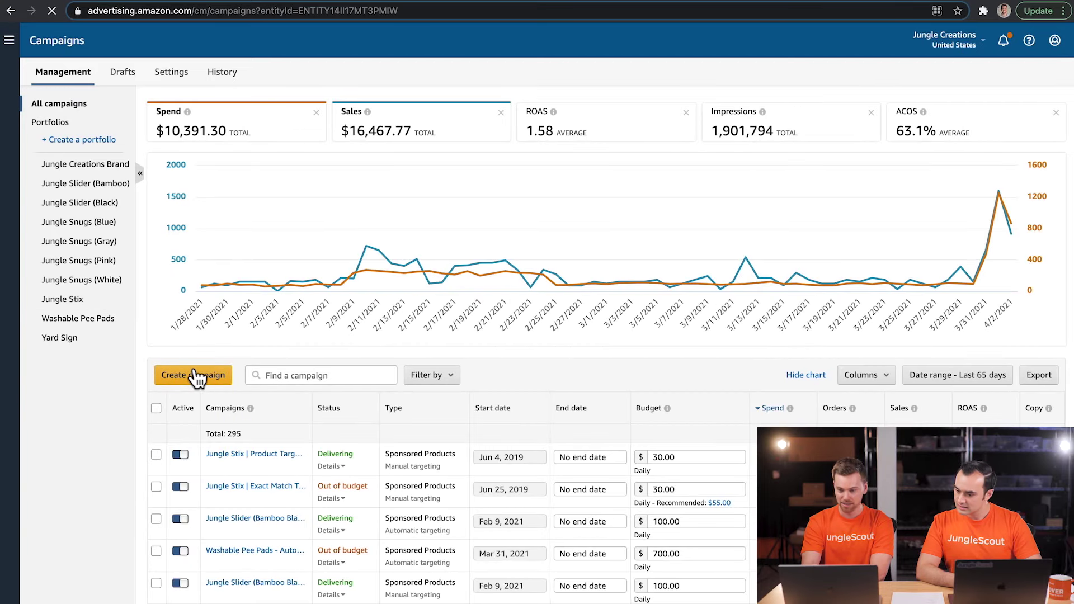
Step: Create a Sponsored Products campaign named "Jungle Slider | Product Targeting" in the Jungle Slider (Black) portfolio
click(196, 376)
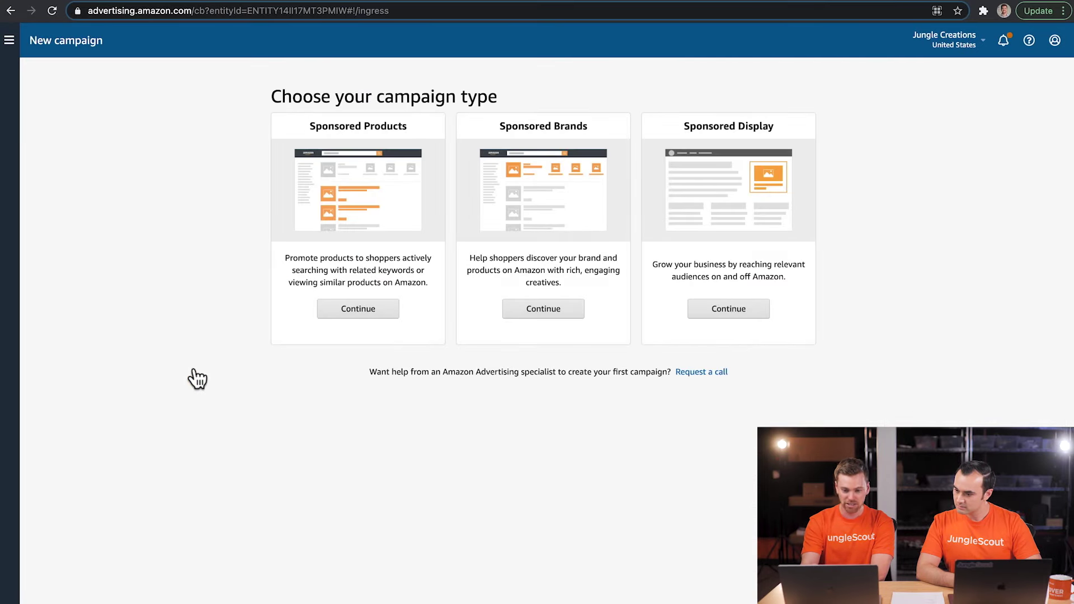
click(330, 312)
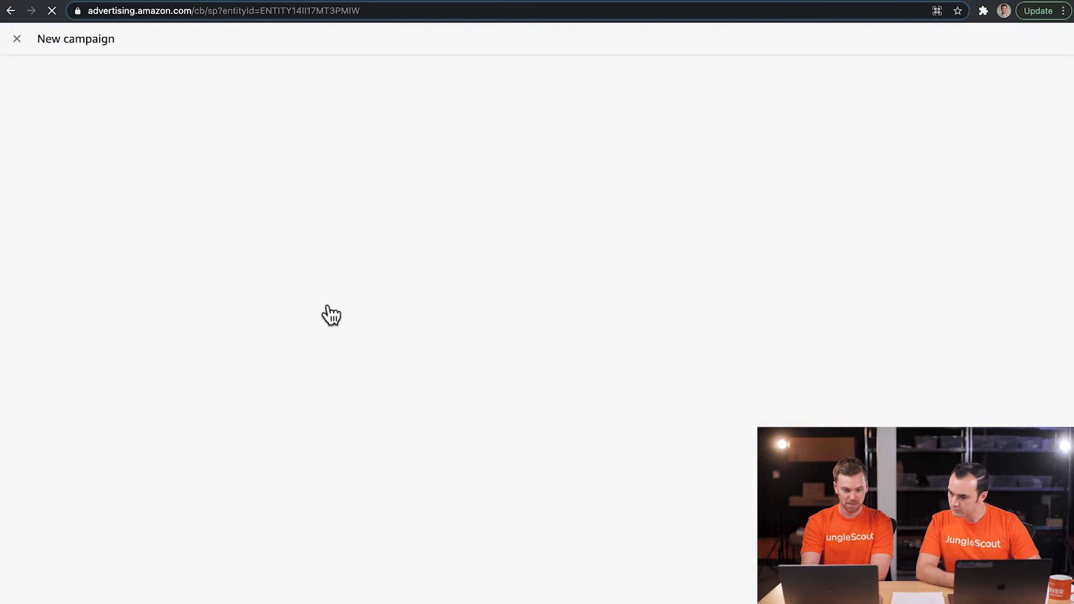
text(Jungle Slider | Product Targeting)
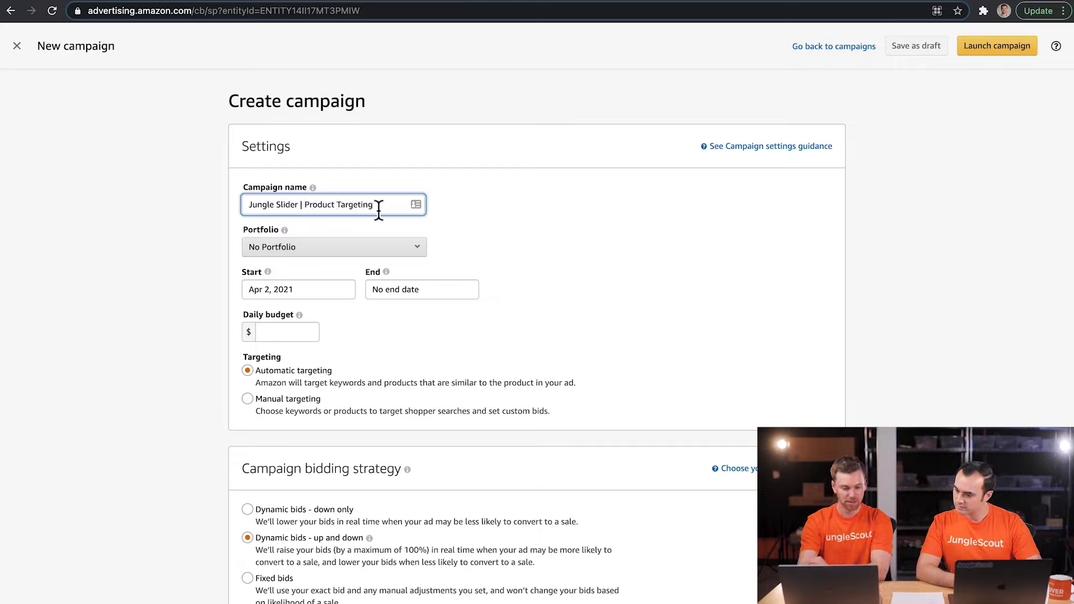
click(341, 248)
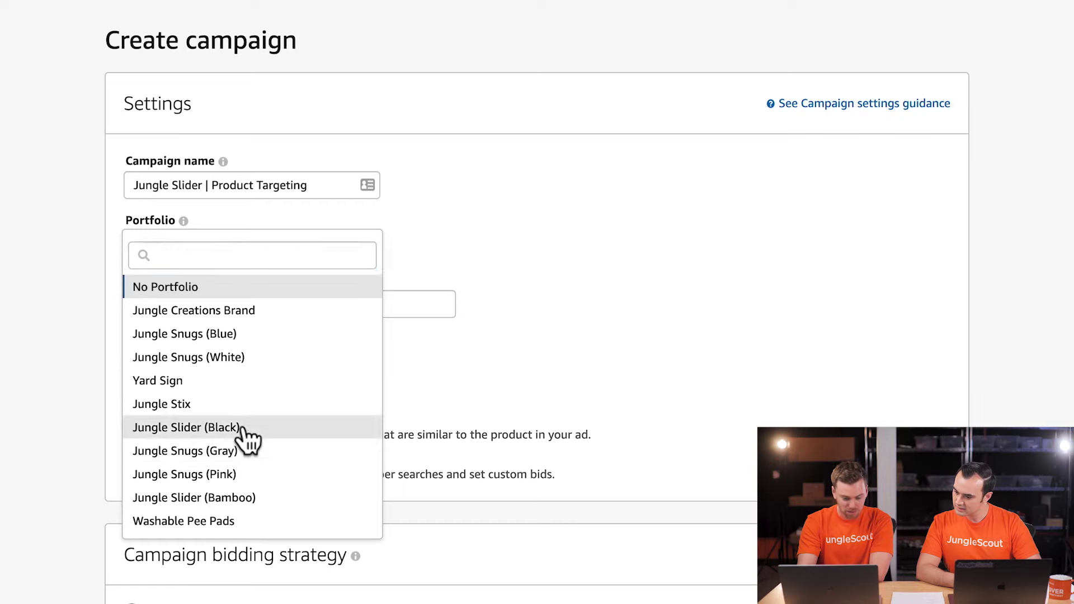
click(244, 428)
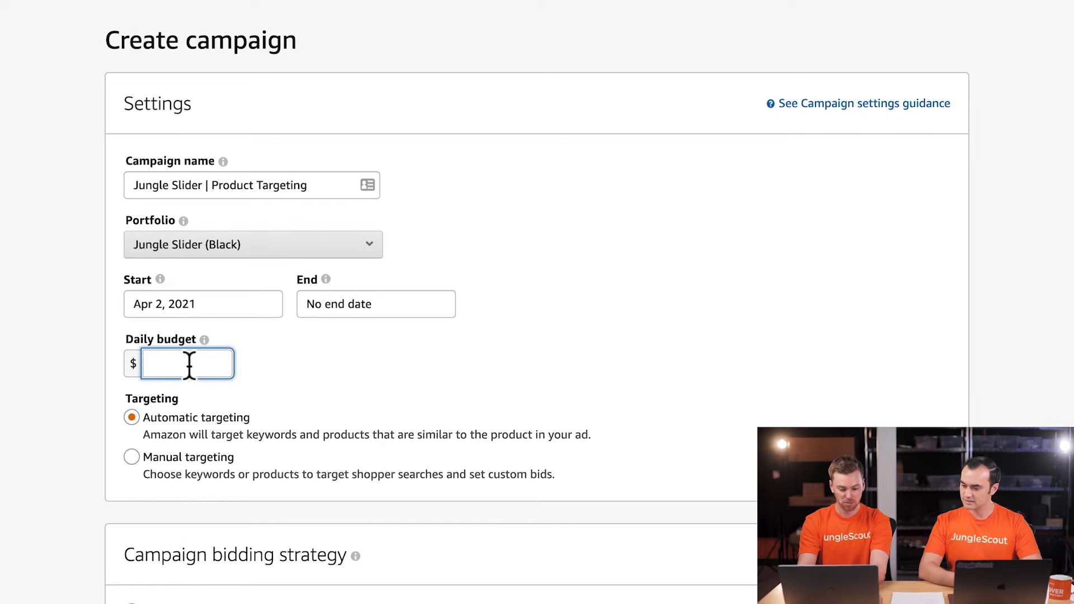
Step: Set the new campaign's daily budget to $30.00 and choose manual targeting
text(30.00)
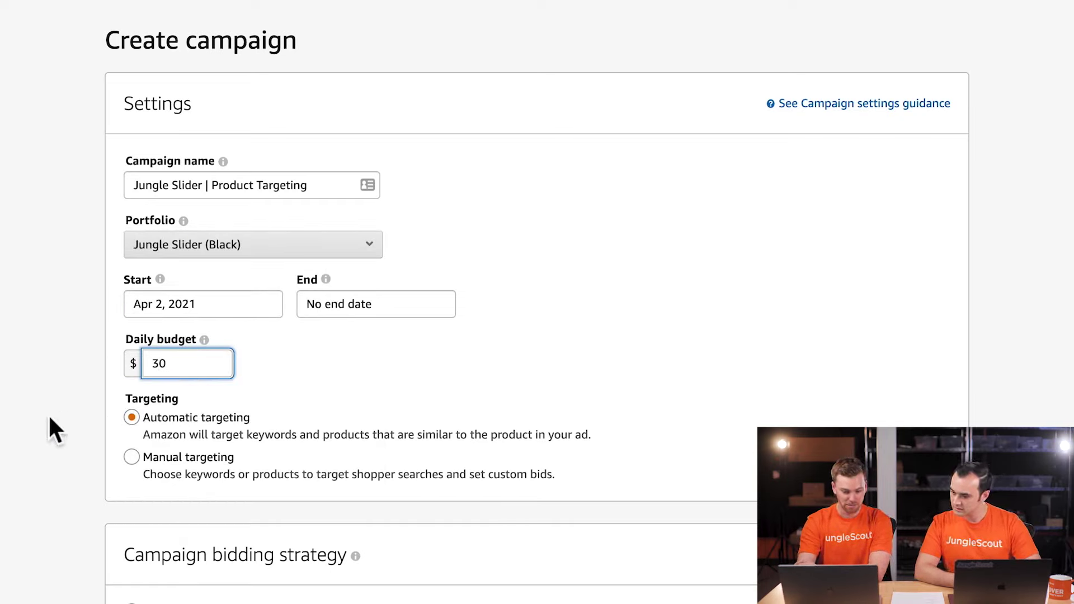
click(132, 457)
scroll(133, 460, down, 5)
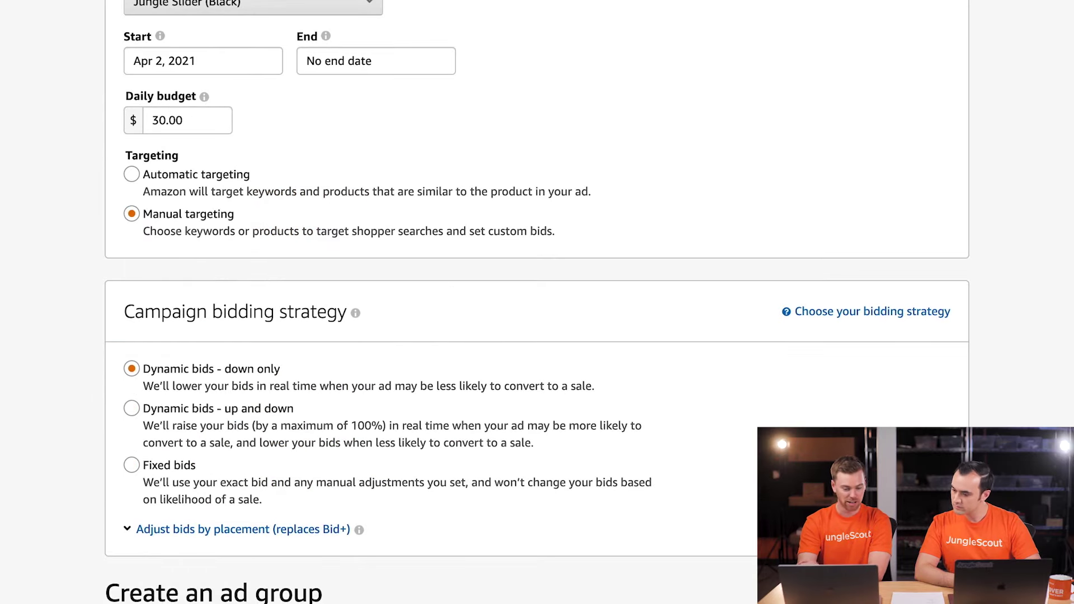
scroll(537, 302, down, 4)
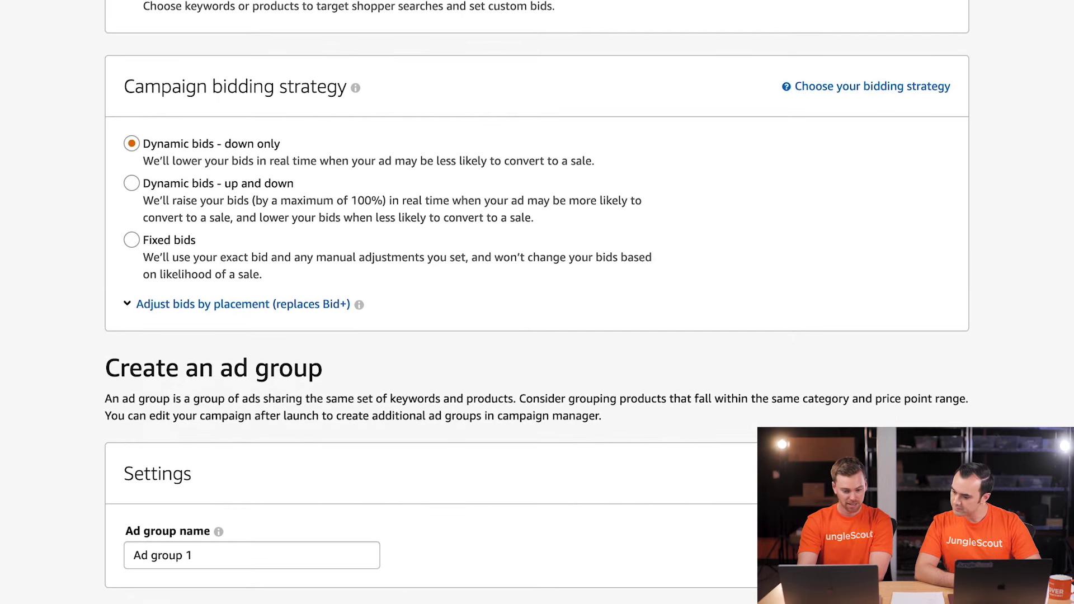
Step: Copy the campaign name "Jungle Slider | Product Targeting" and use it to replace the default ad group name
scroll(163, 213, up, 7)
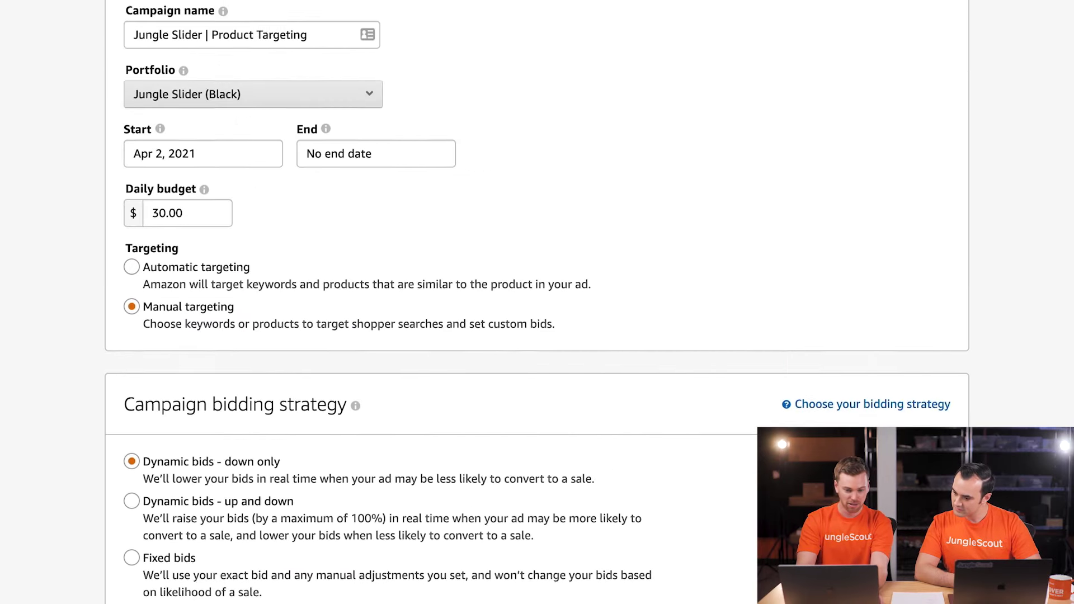
drag(306, 118, 354, 116)
key(super+c)
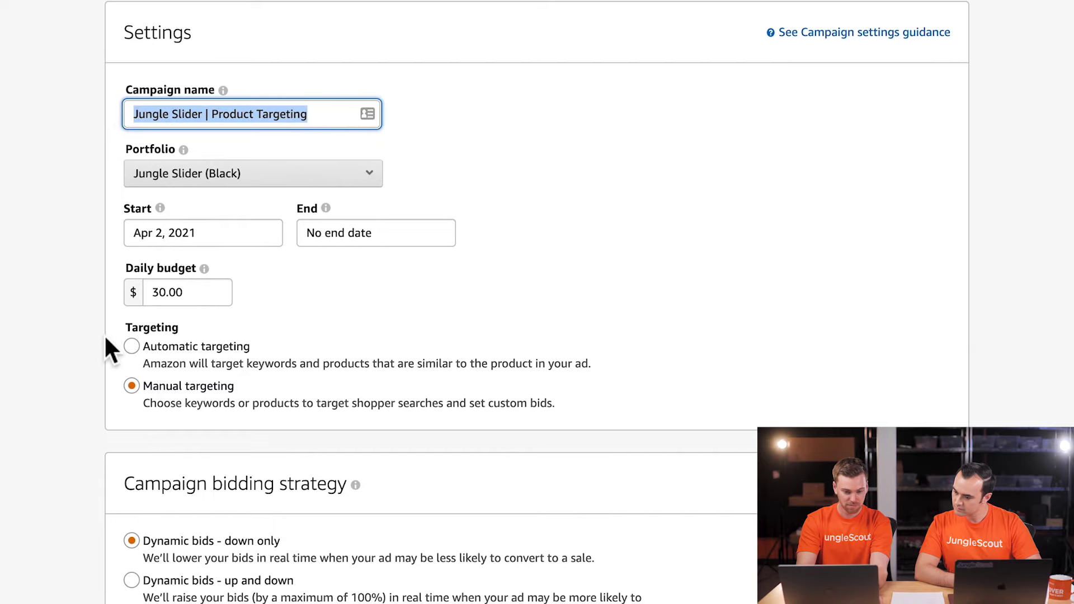
scroll(107, 341, down, 9)
drag(223, 433, 69, 433)
key(super+v)
Step: Add the clamp-on keyboard tray with SKU Keyboard-Tray-Bamboo-Black as the ad group's advertised product
scroll(68, 429, down, 5)
scroll(388, 505, down, 8)
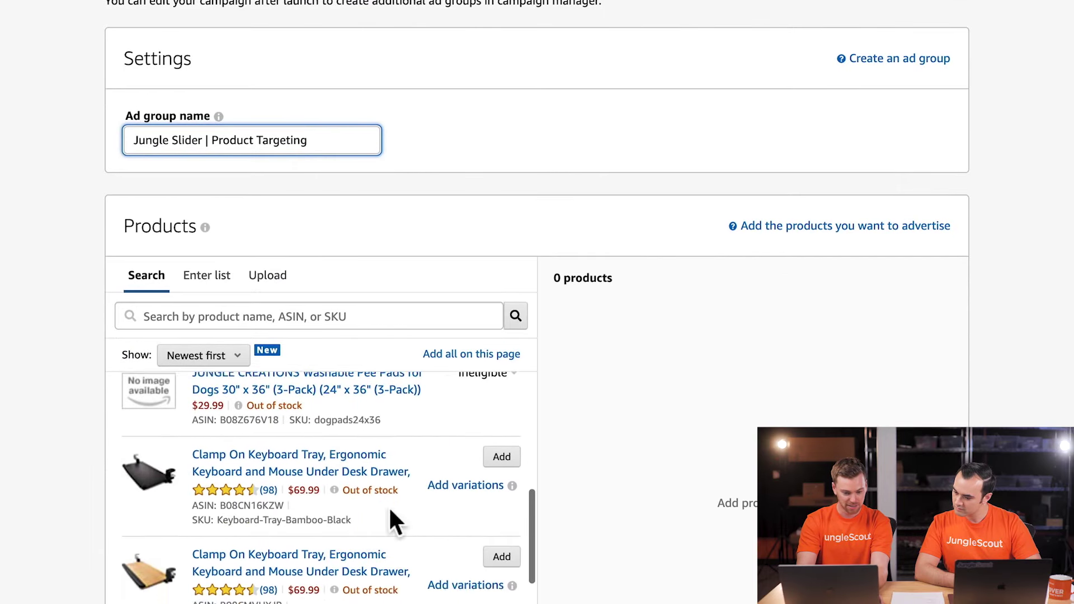
click(502, 457)
Step: Switch the ad group to product targeting and choose to target individual products through an entered ASIN list
scroll(1, 511, down, 12)
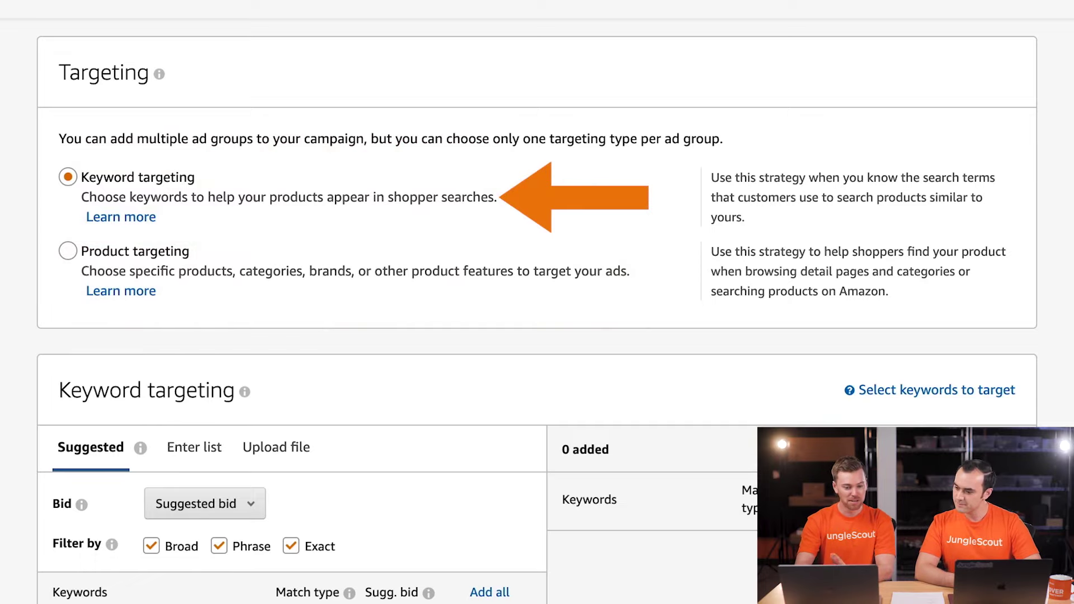
click(64, 251)
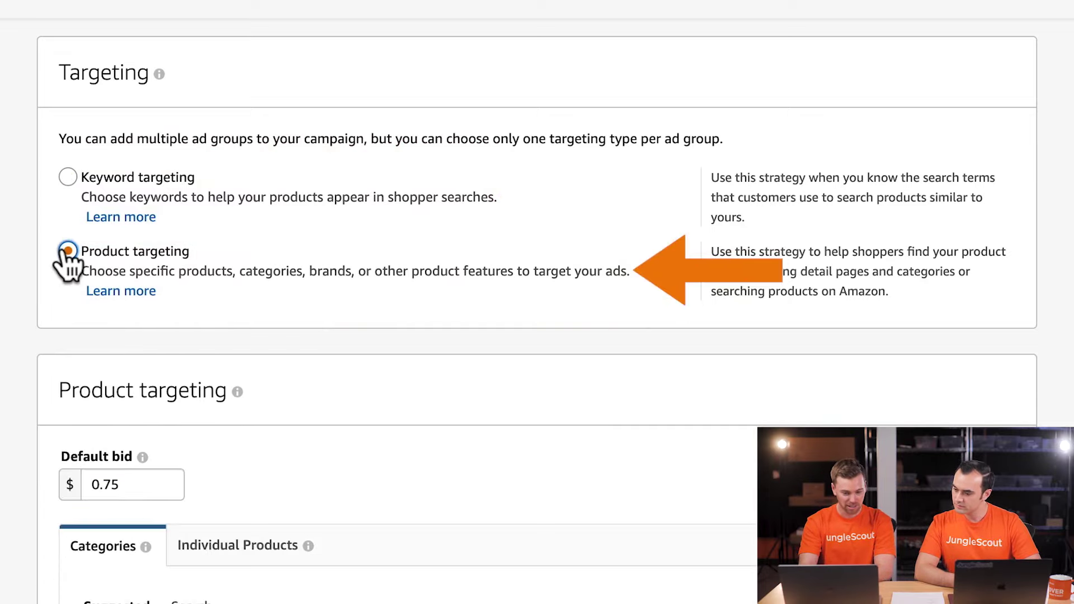
scroll(537, 305, down, 2)
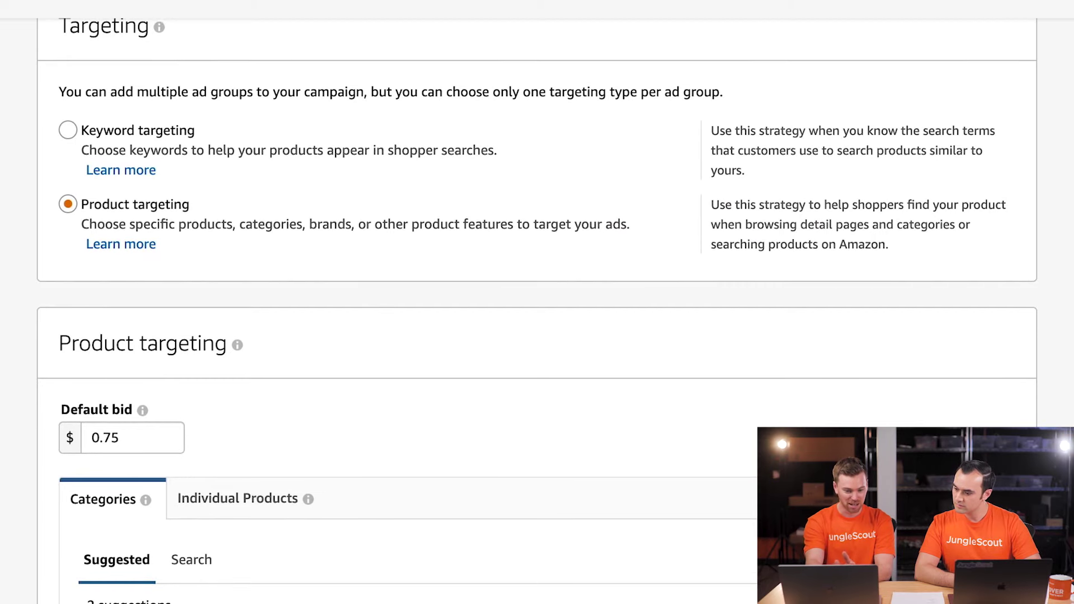
scroll(537, 310, down, 5)
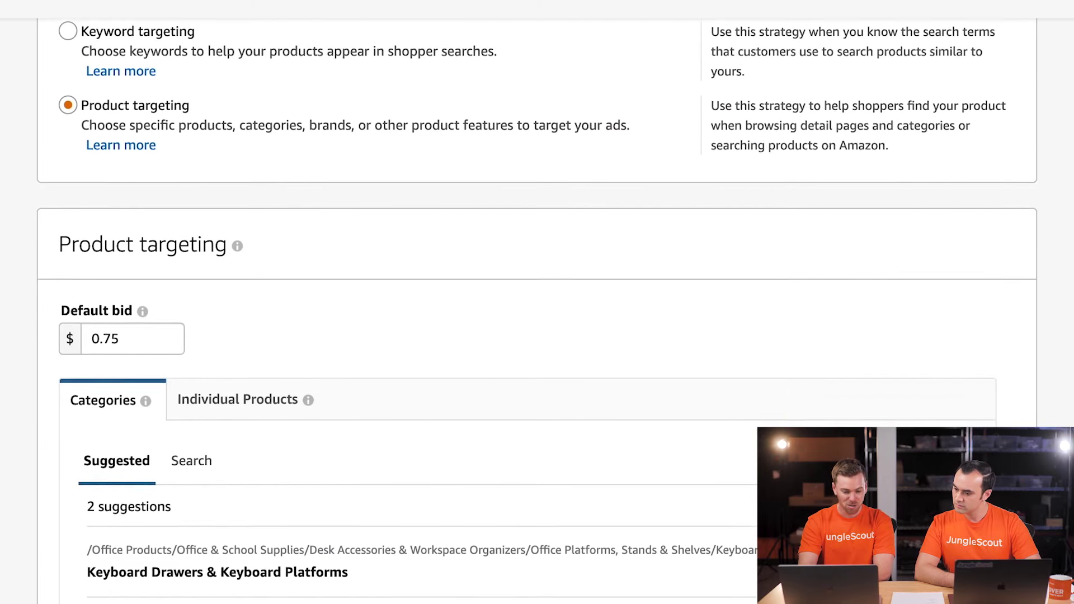
scroll(218, 259, down, 4)
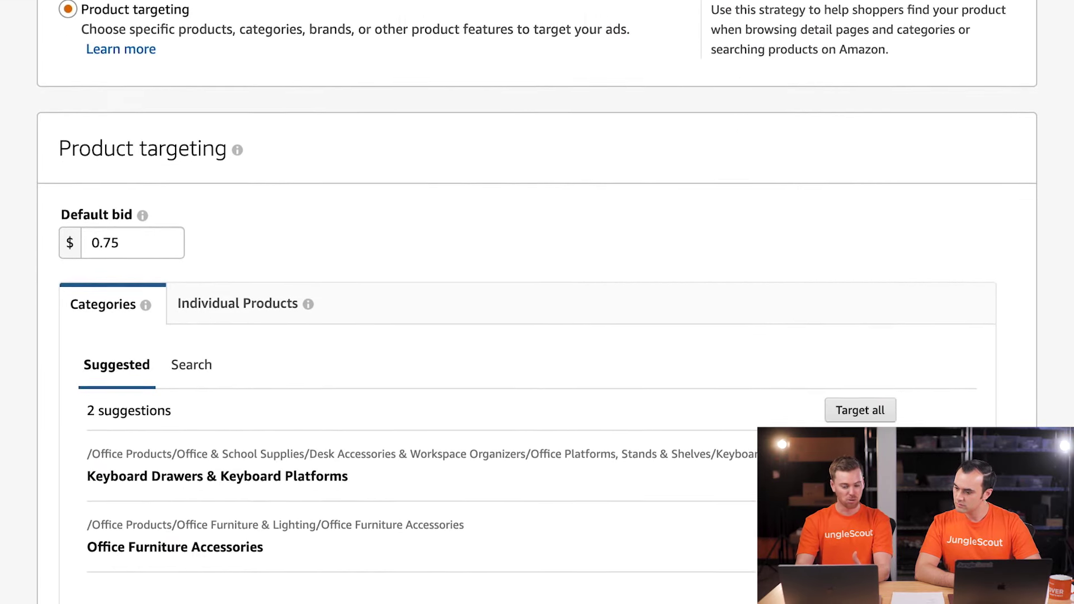
click(214, 246)
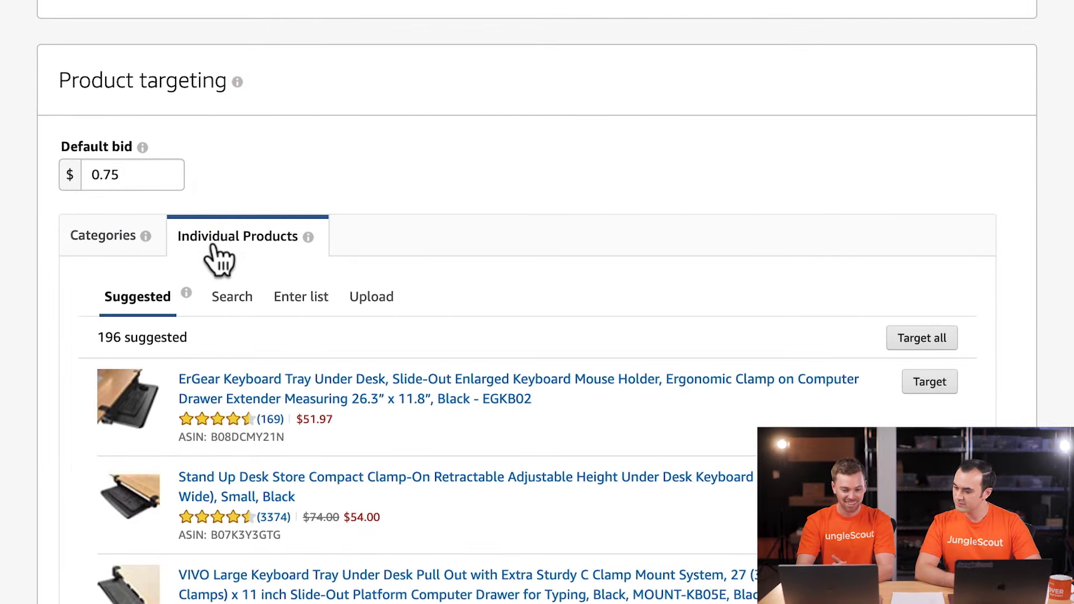
scroll(218, 260, down, 4)
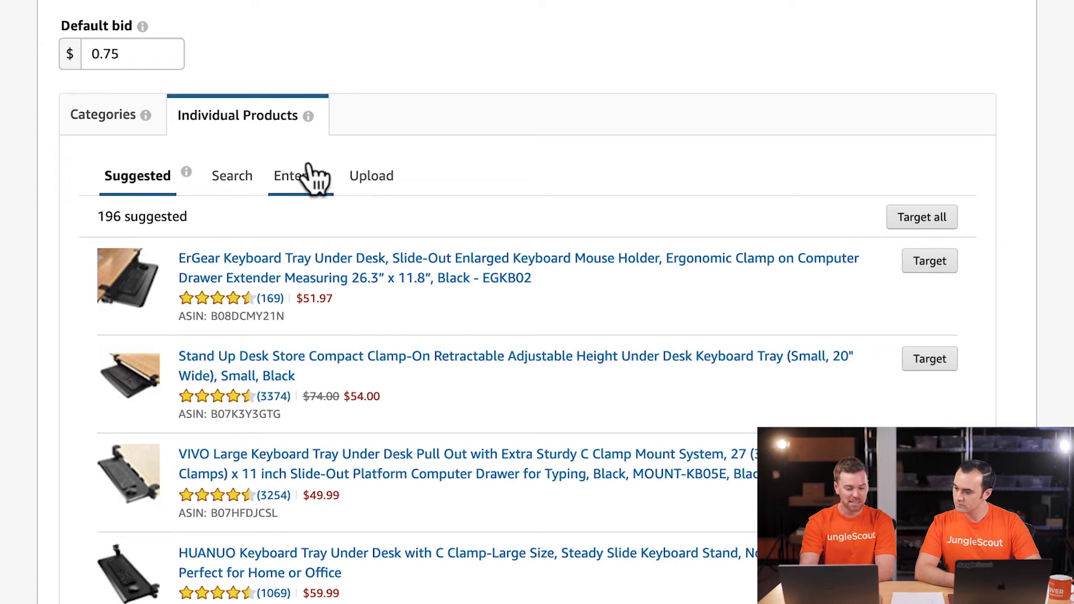
click(279, 174)
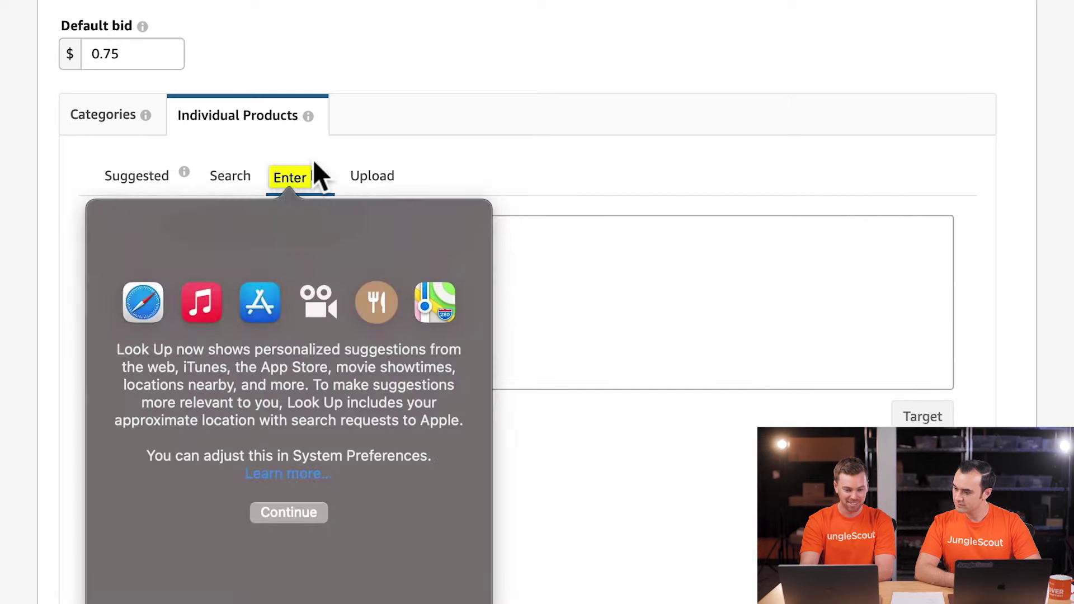
click(299, 167)
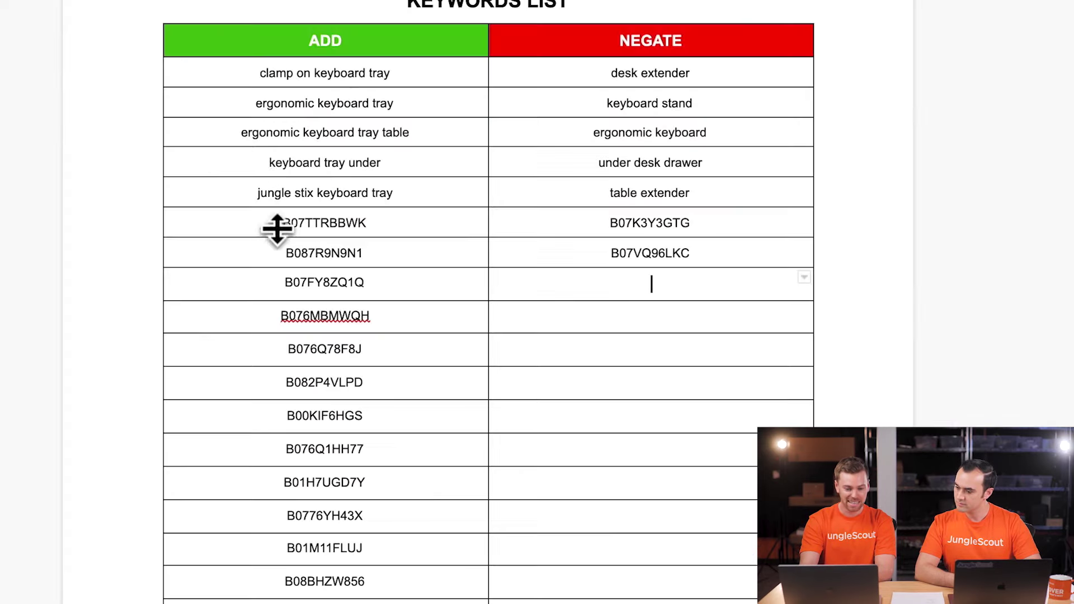
Step: Copy the ASINs from the keywords list's Add column, paste them into the individual products list and target them
drag(276, 223, 336, 601)
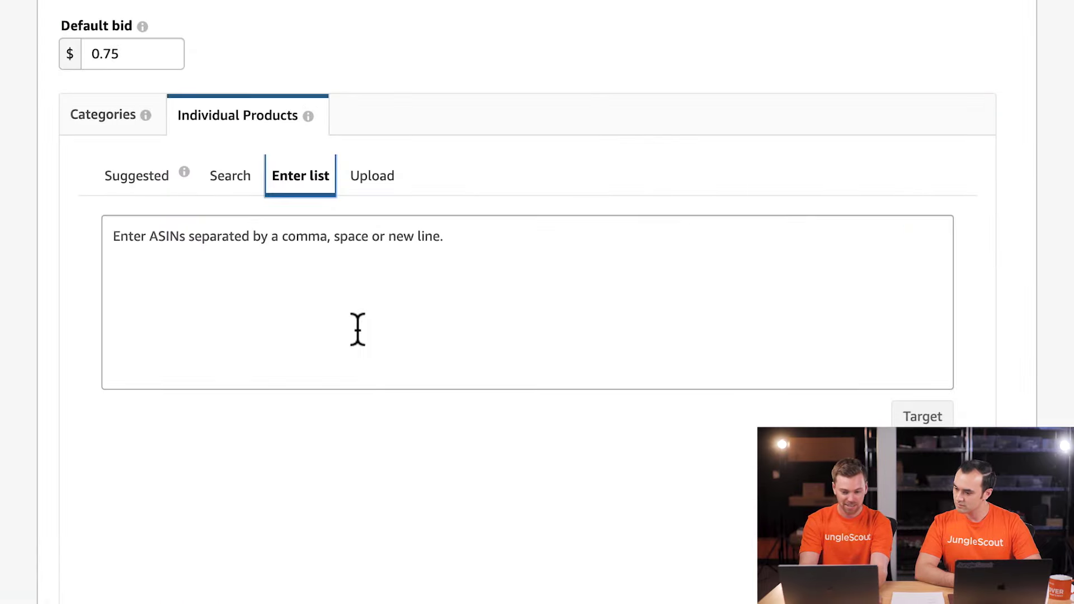
click(343, 305)
key(ctrl+v)
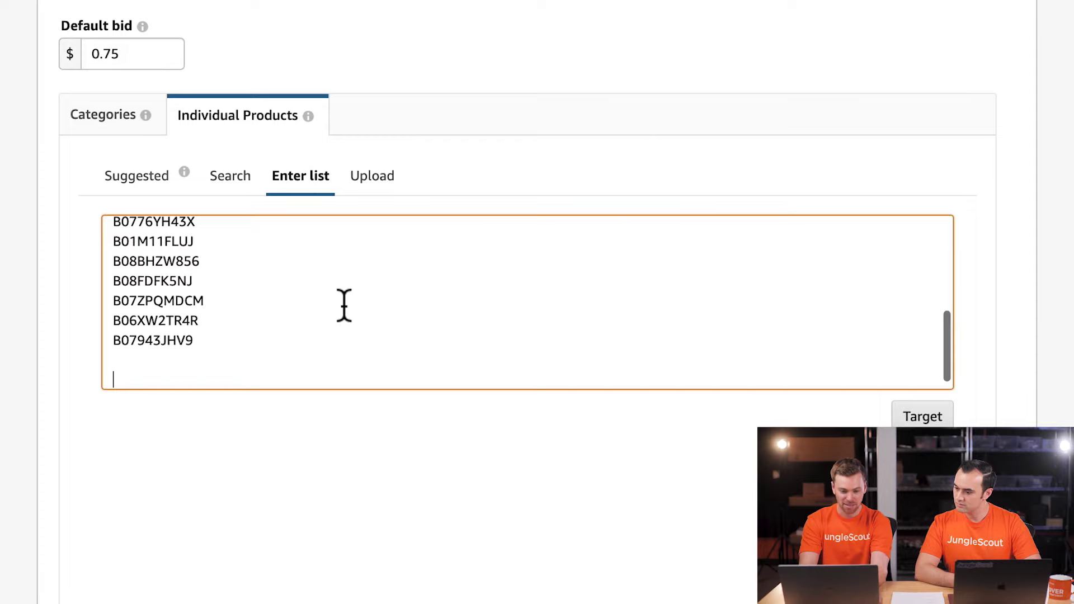
click(917, 420)
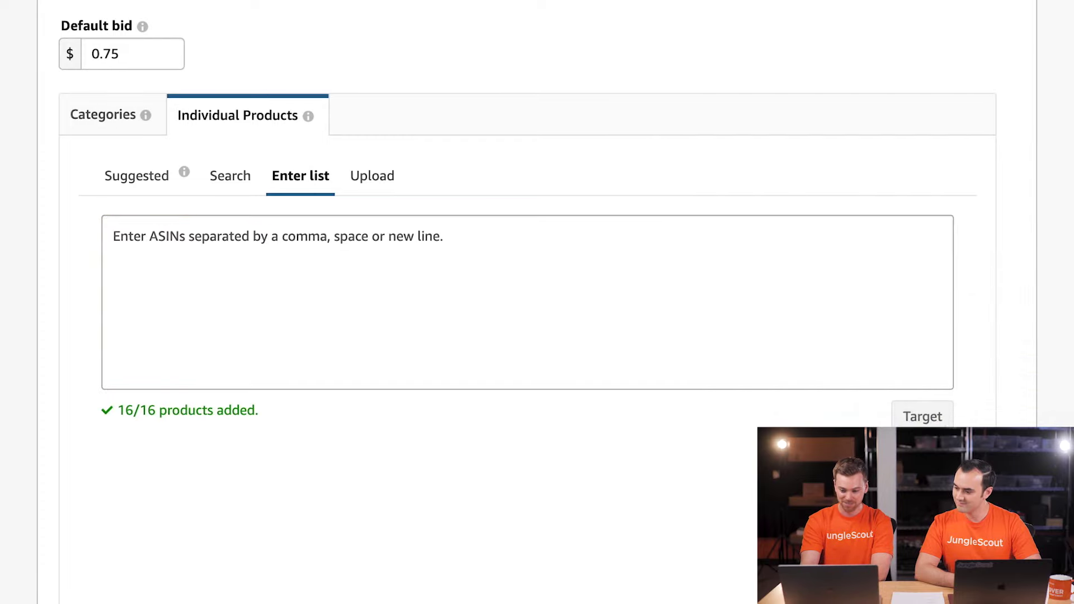
Step: Apply the suggested bid to all targeted products in the ad group
scroll(537, 302, down, 13)
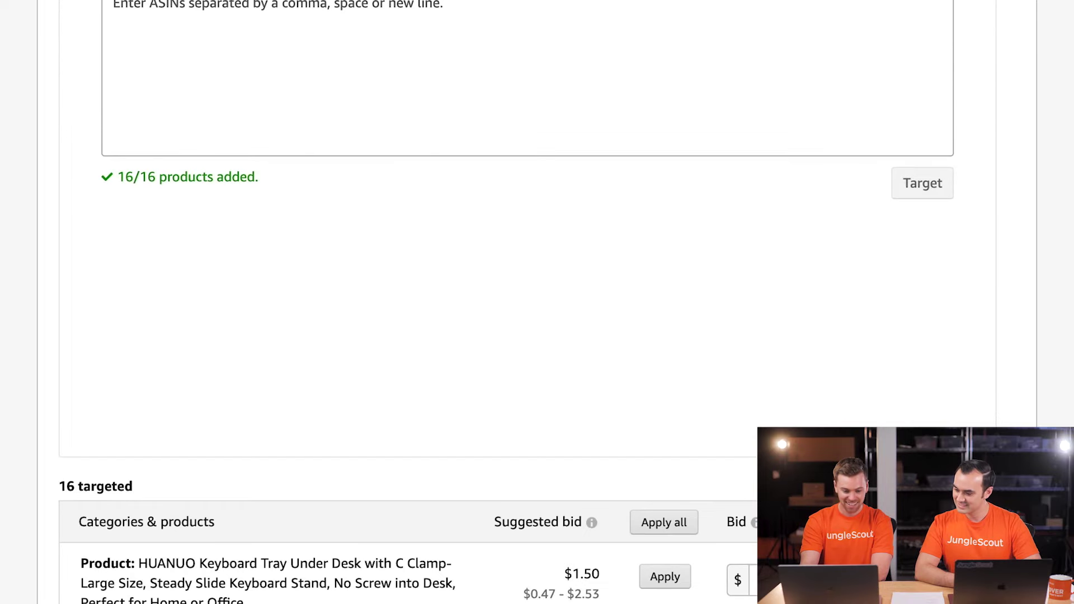
scroll(537, 302, down, 1)
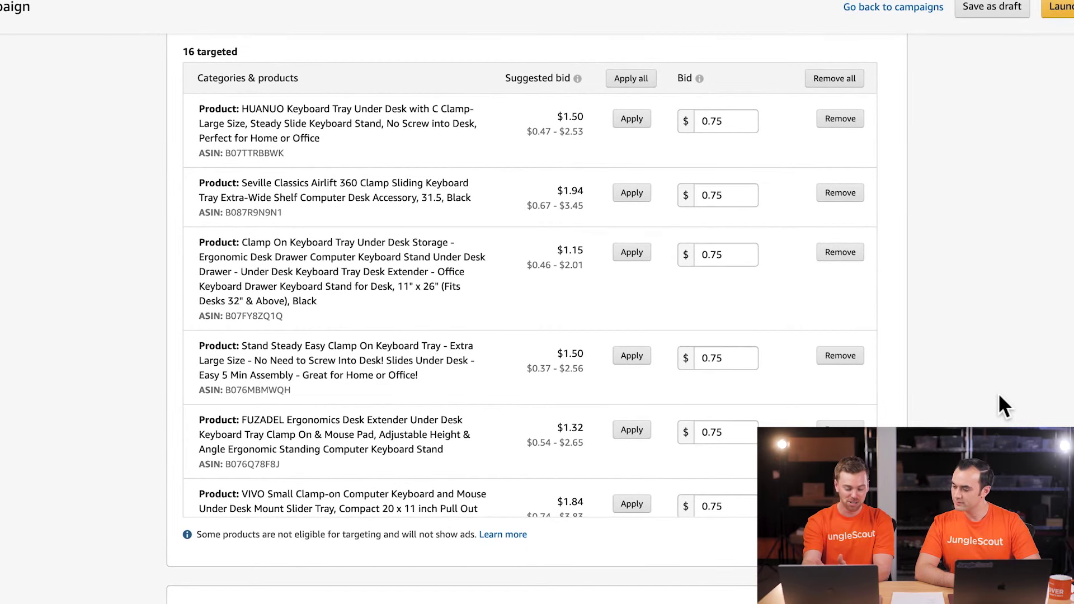
click(642, 79)
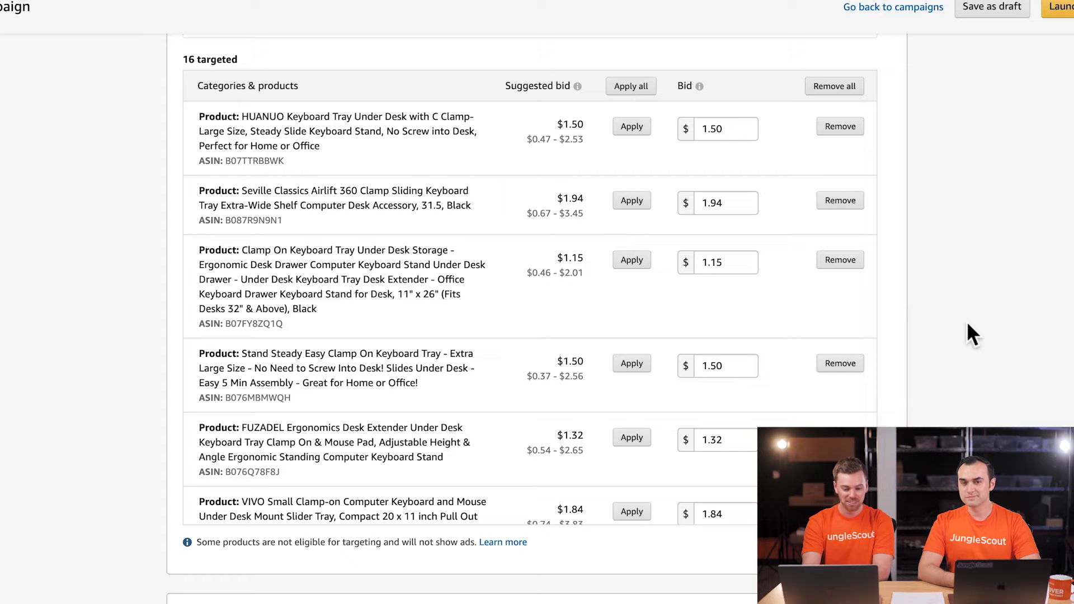
Step: Check the brand and product exclusion options for negative product targeting, leave them empty, and launch the campaign
scroll(967, 323, down, 4)
scroll(967, 323, down, 5)
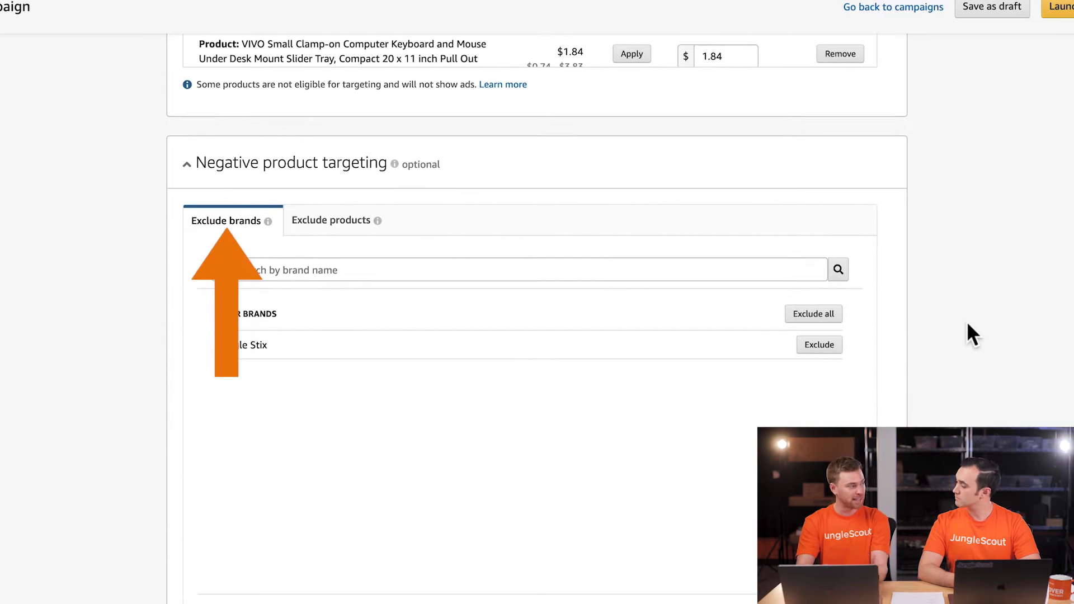
click(330, 223)
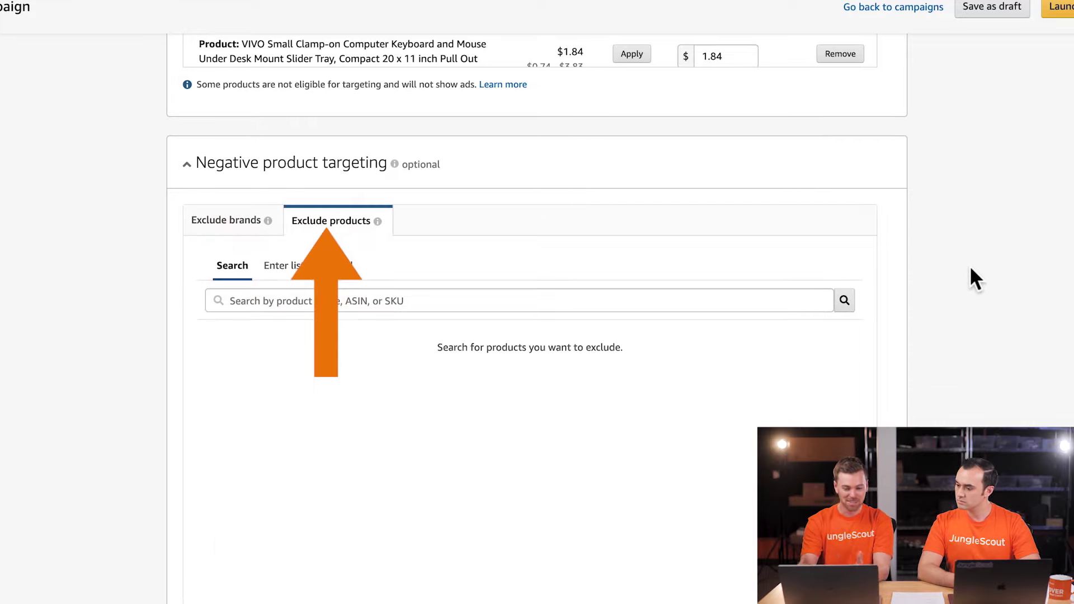
scroll(974, 278, down, 6)
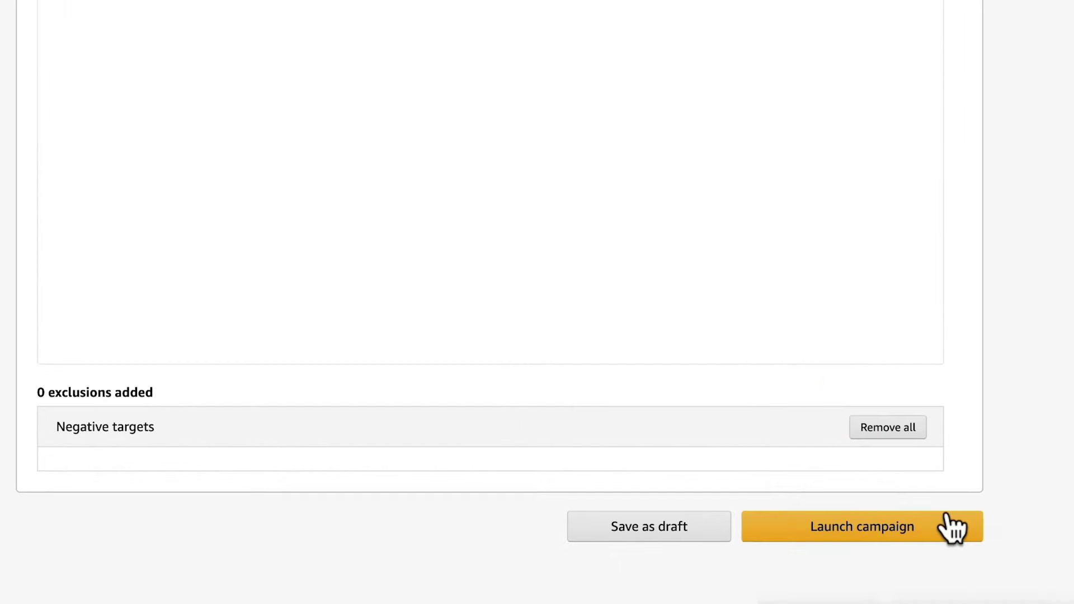
click(949, 524)
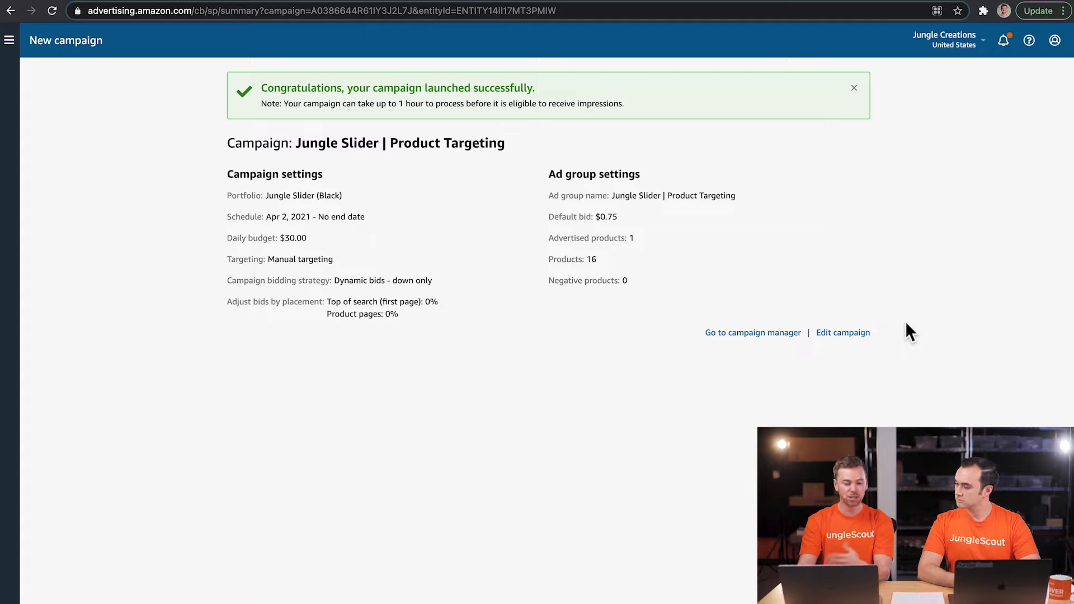
Step: Open the launched campaign for editing and bring up the product targets of its Jungle Slider | Product Targeting ad group
click(838, 332)
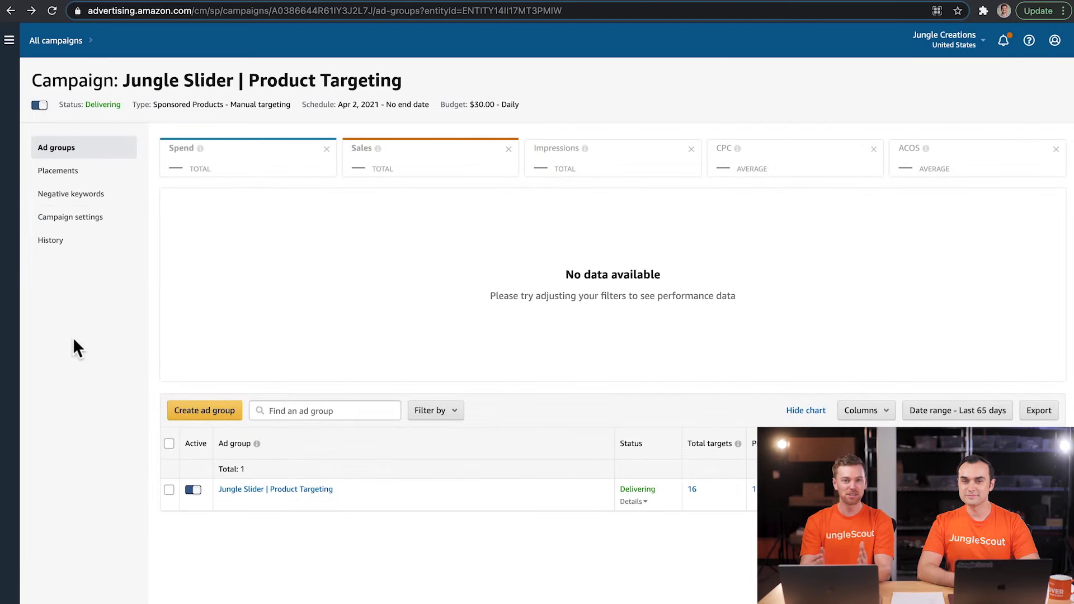
click(270, 490)
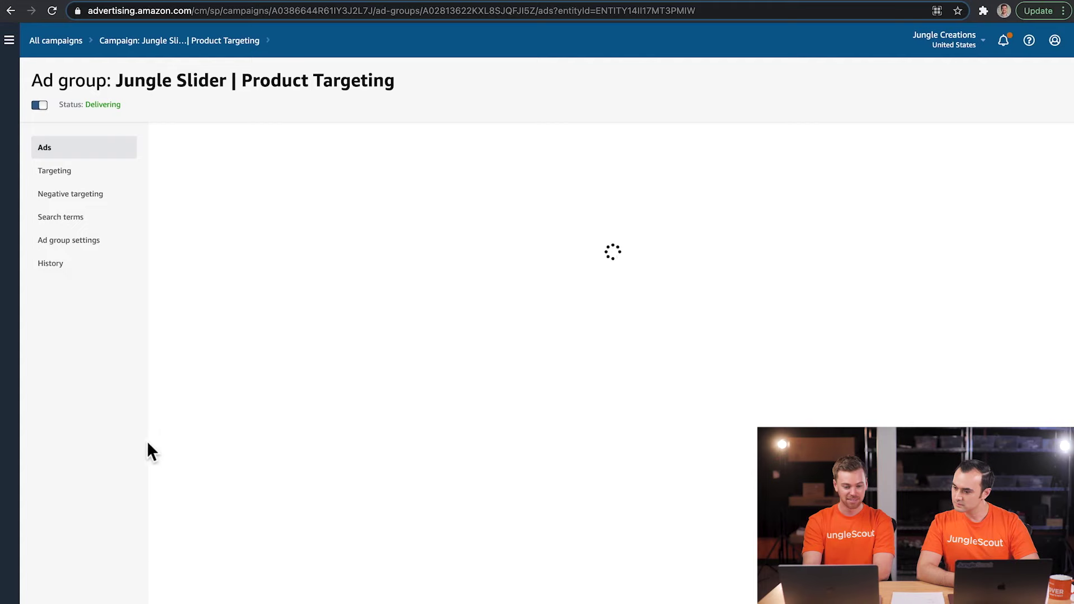
click(80, 174)
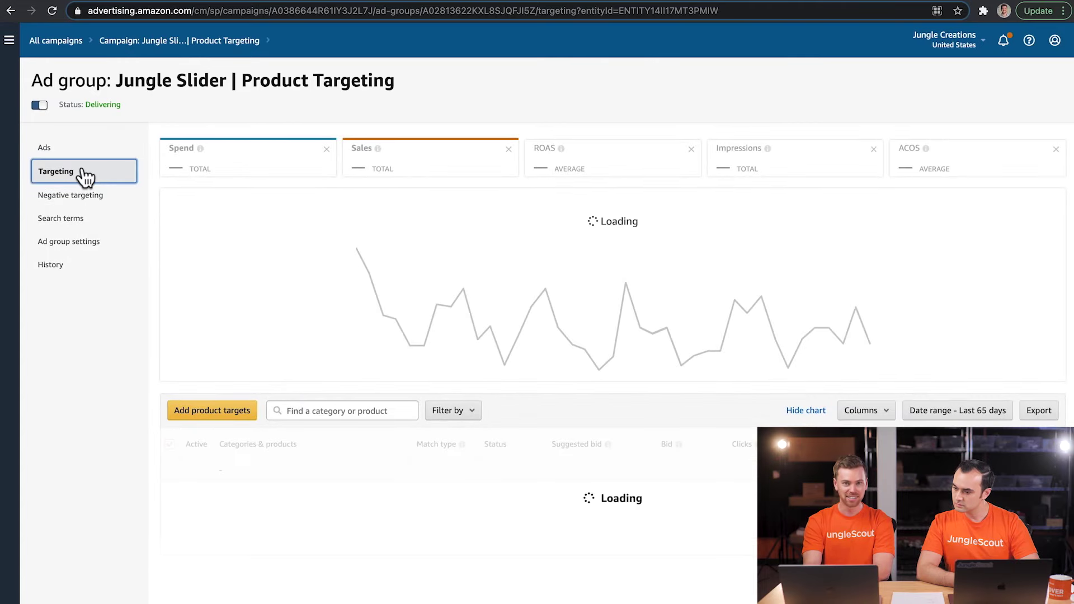
scroll(84, 391, down, 2)
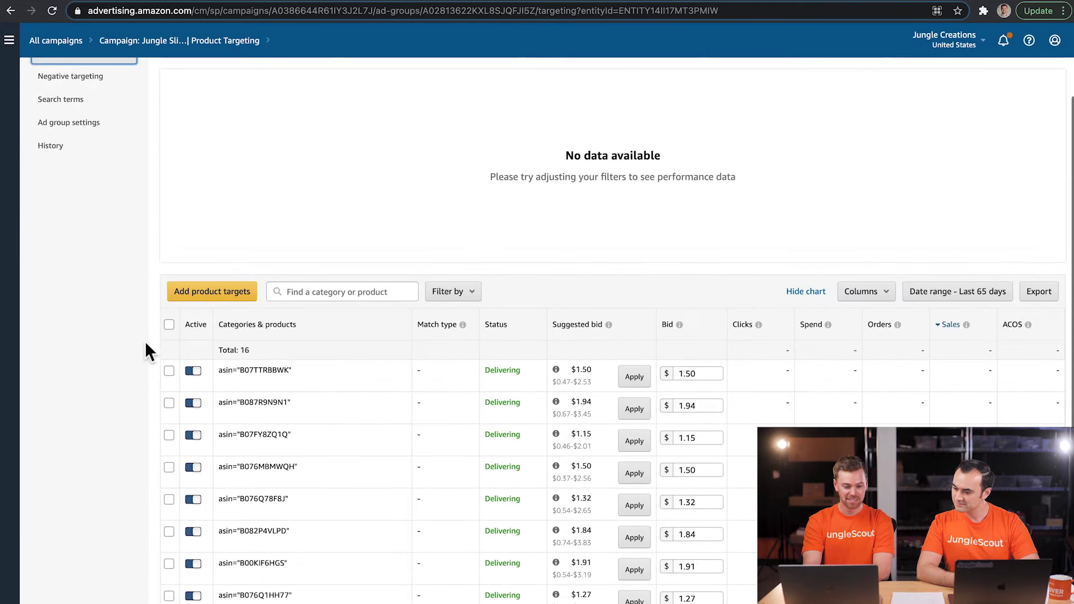
Step: Select all product targets in the ad group, increase their bids by 25%, and save the bid adjustment
click(169, 324)
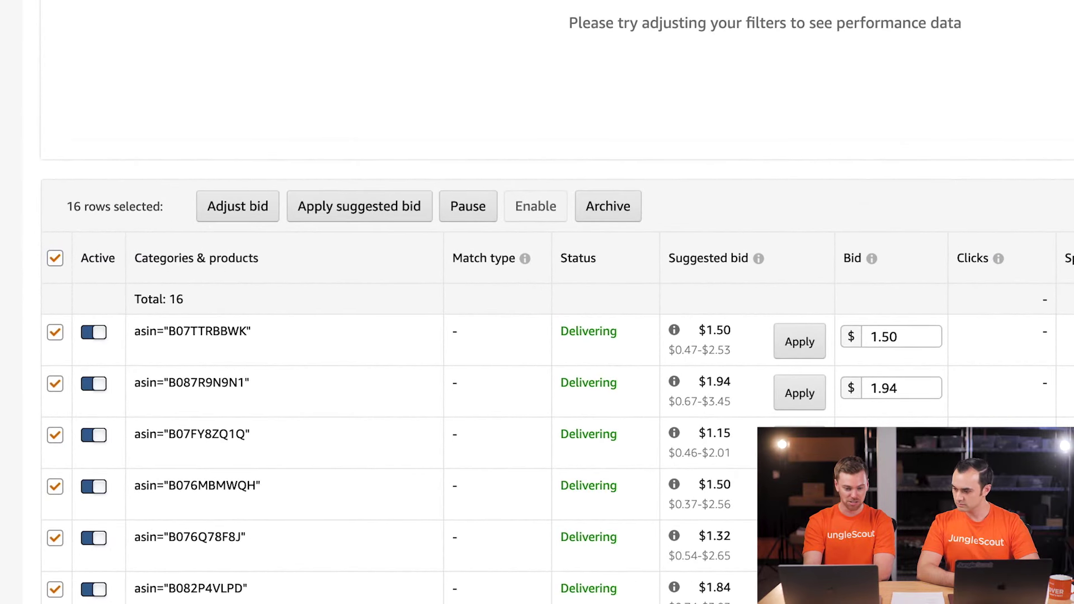
scroll(171, 39, down, 3)
click(229, 46)
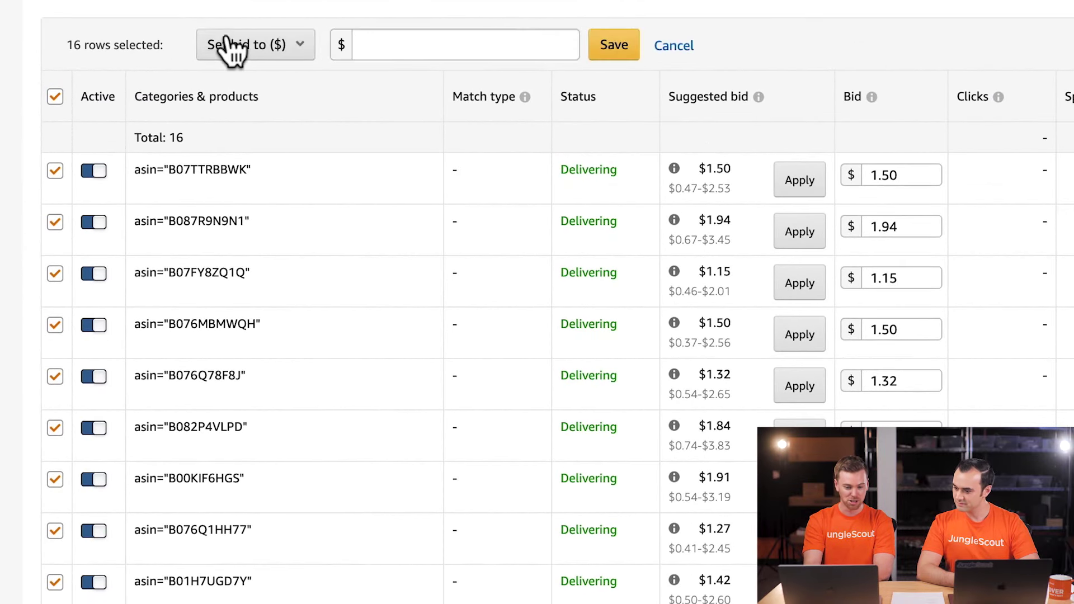
click(300, 43)
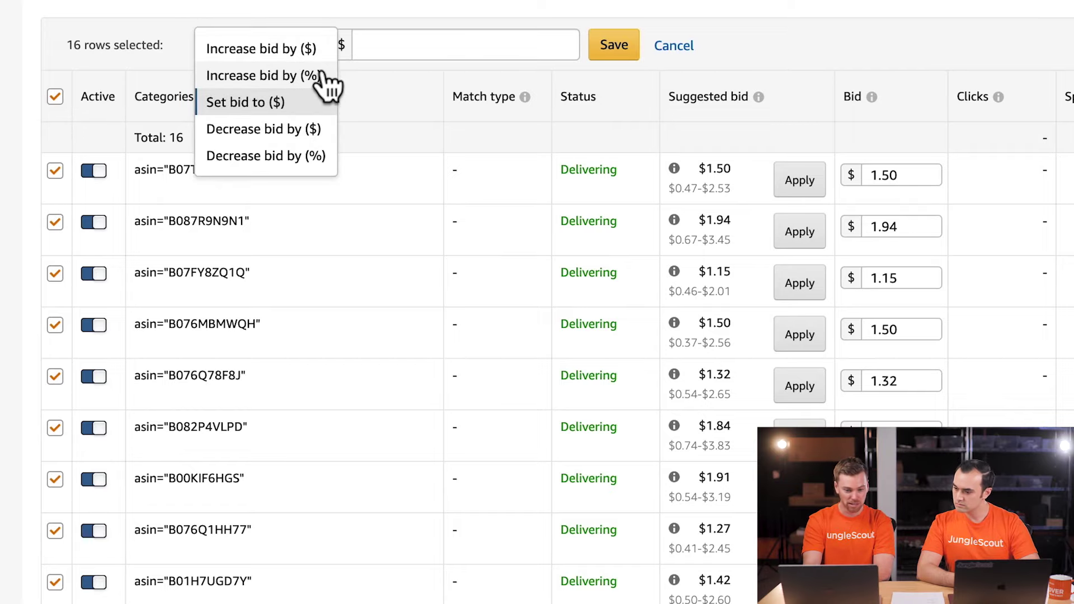
click(316, 75)
click(436, 48)
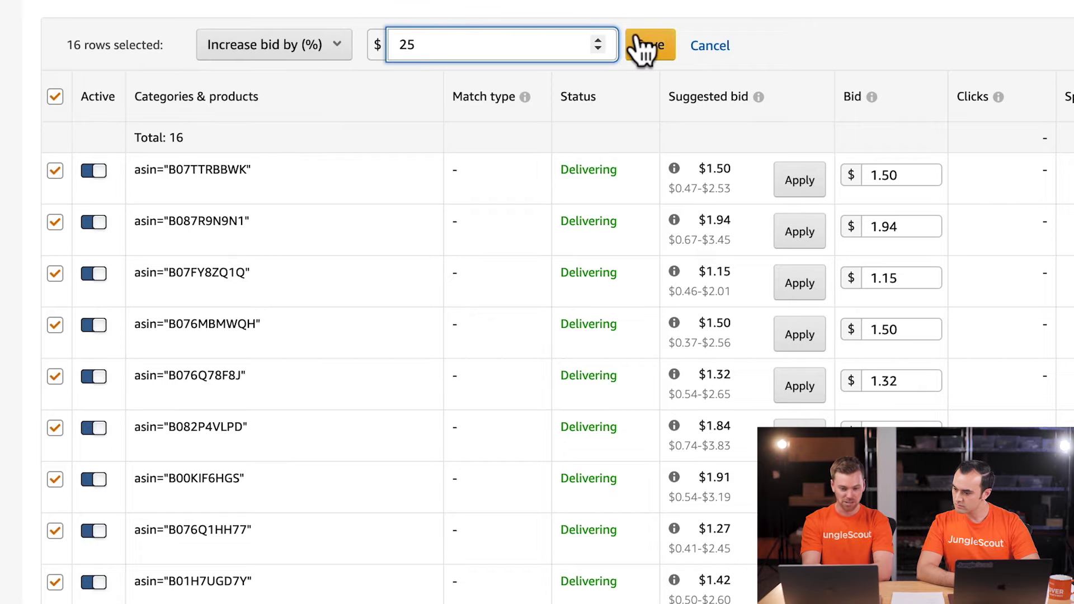
click(648, 45)
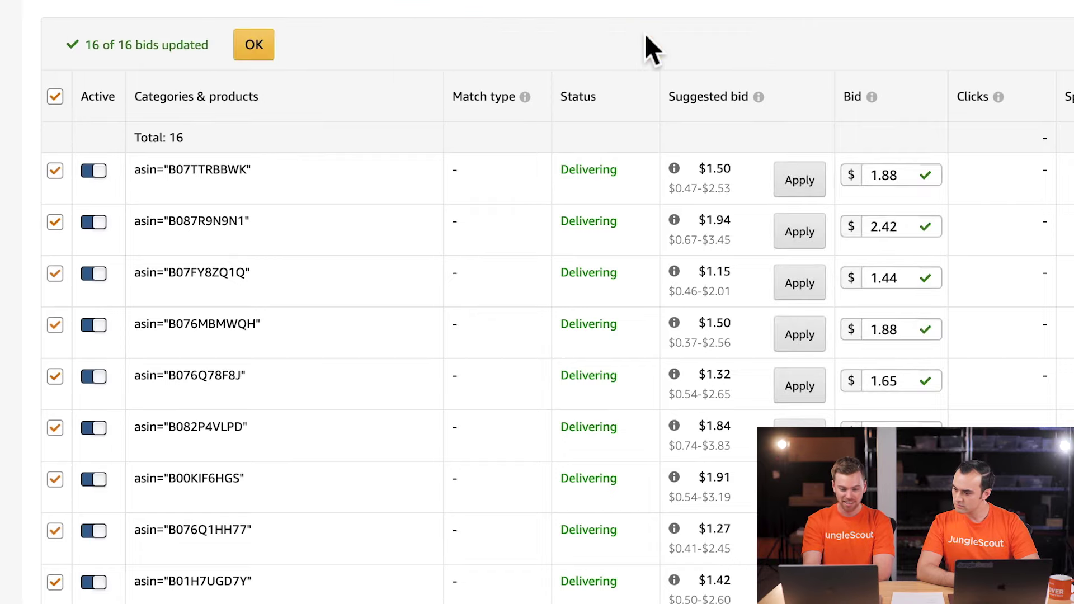
click(256, 48)
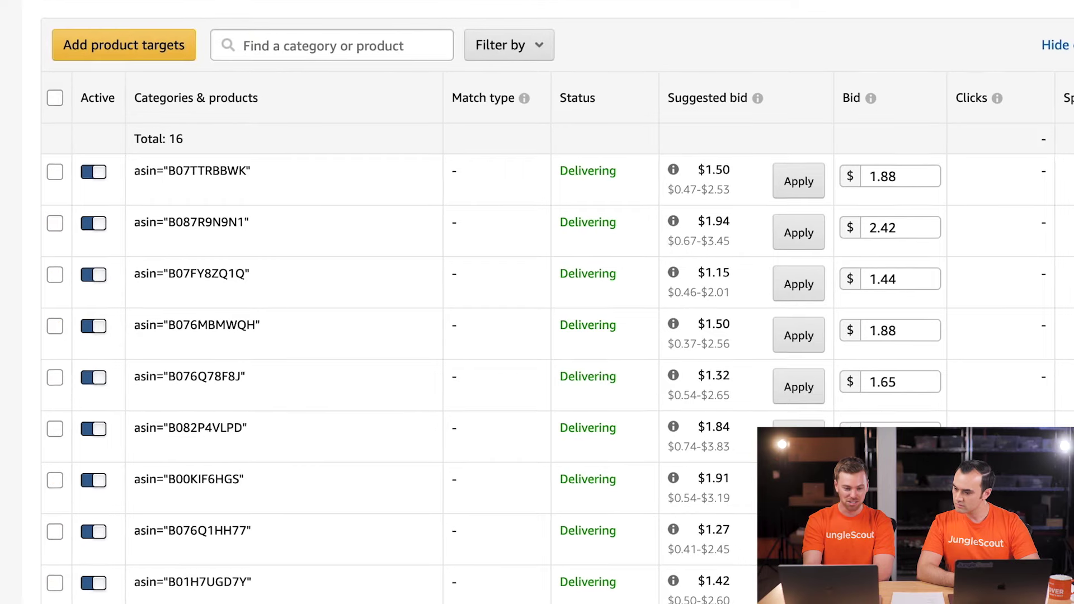